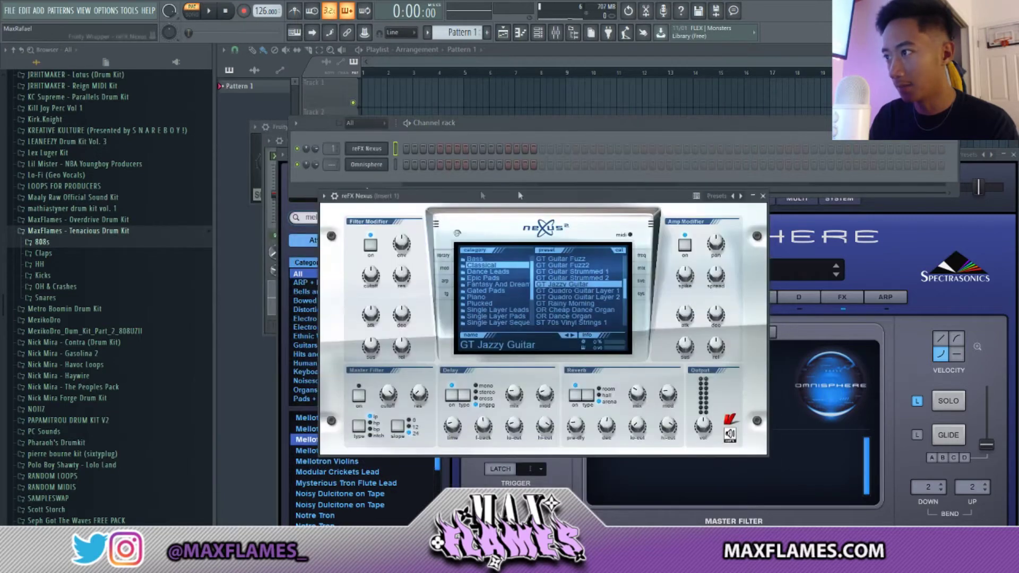
Move the Nexus window aside and bring up the Omnisphere instrument to check its Mellotron Flute patch.
drag(536, 196, 467, 210)
click(366, 164)
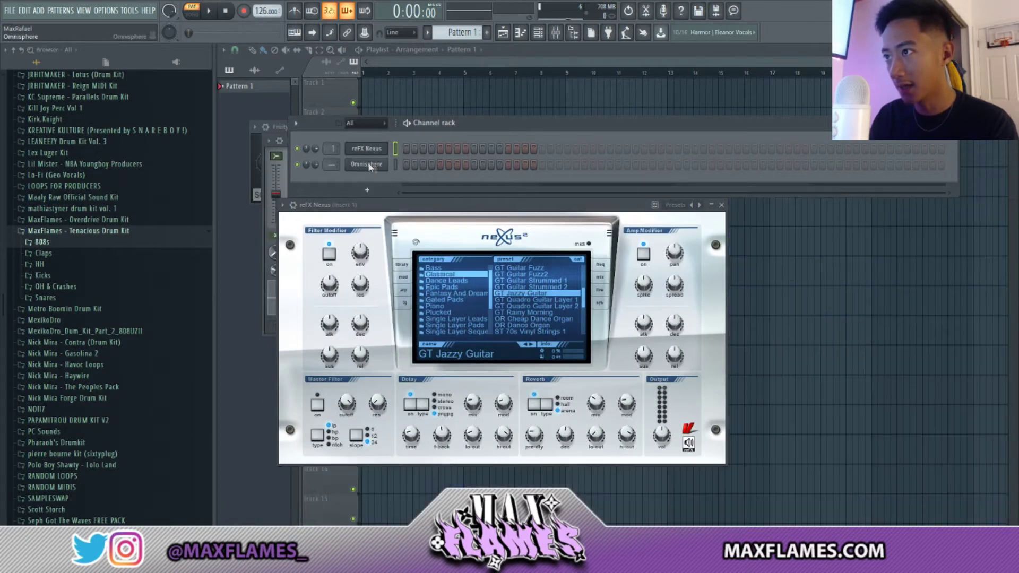
click(366, 165)
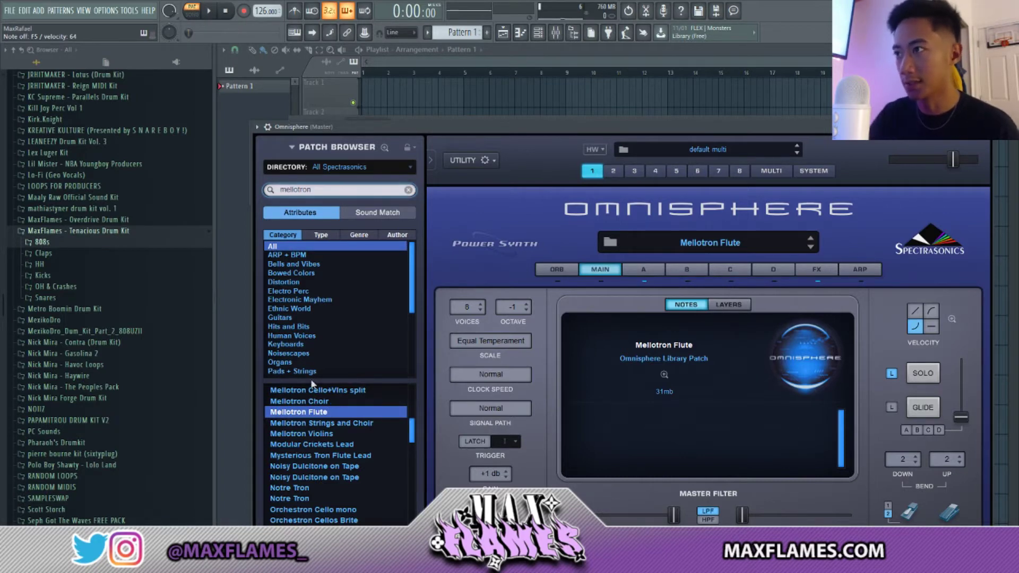
Open the piano roll of the reFX Nexus channel.
key(F6)
right_click(371, 154)
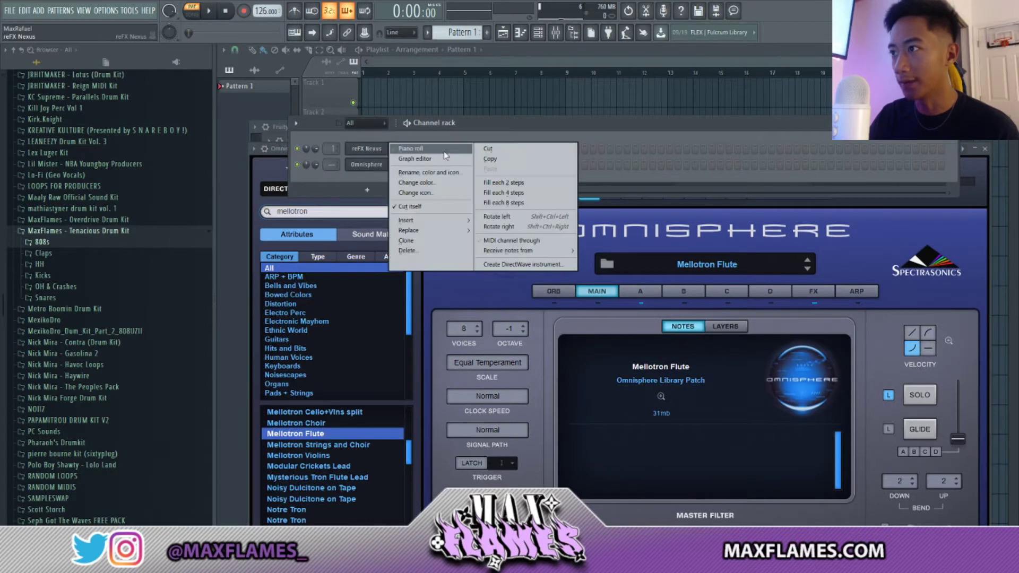
click(448, 149)
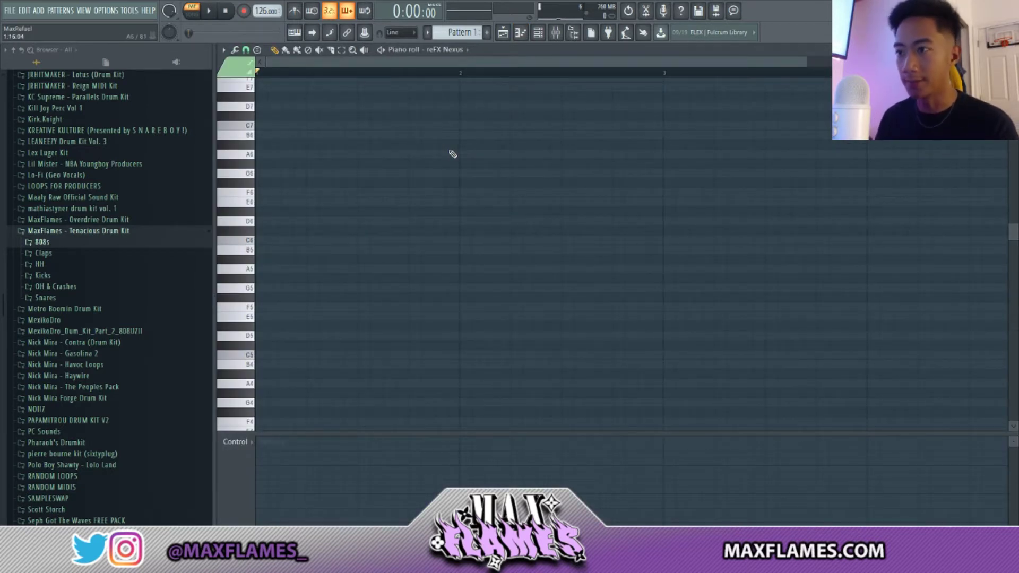
ctrl+scroll(337, 223, down, 1)
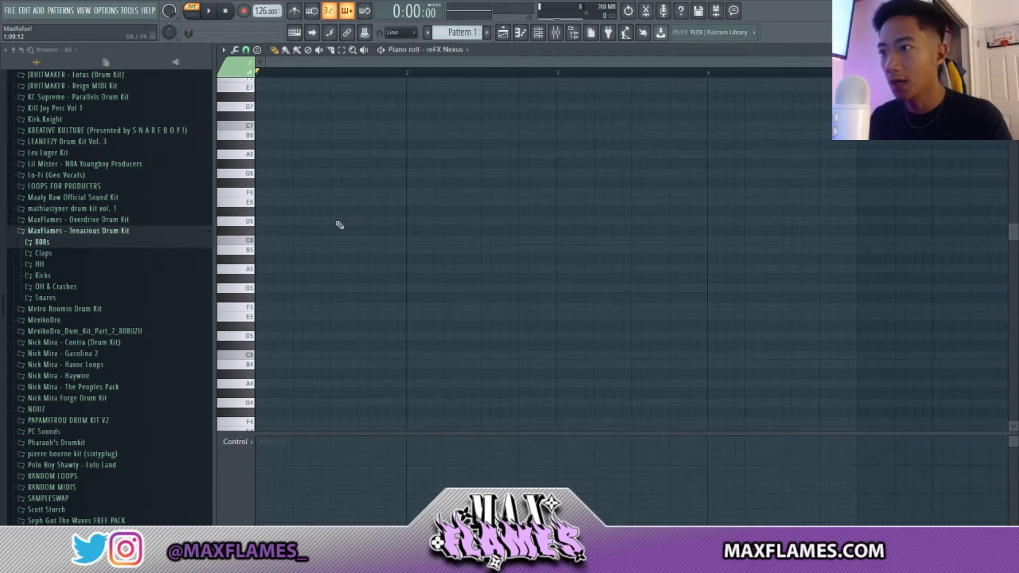
scroll(337, 222, down, 3)
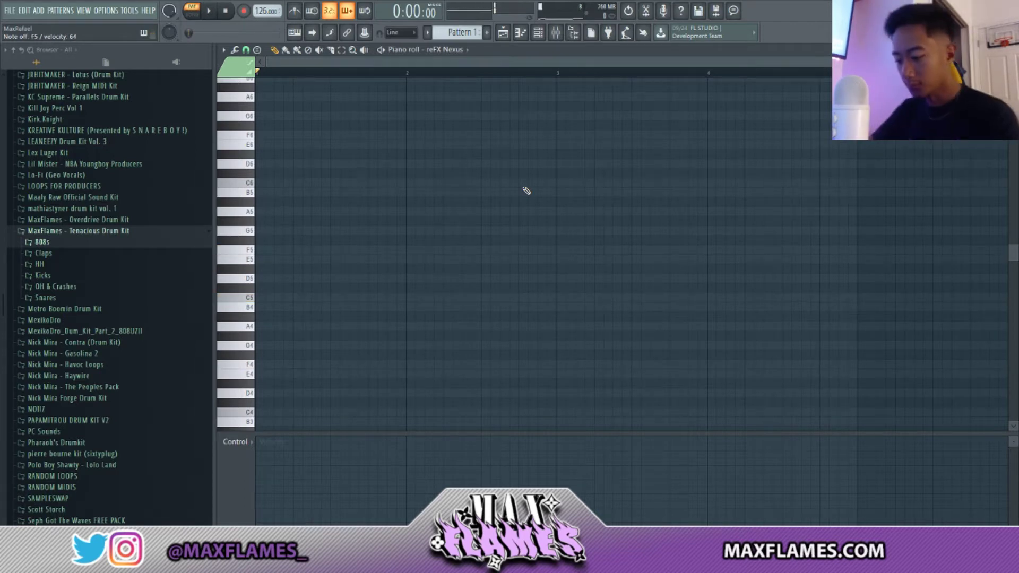
Dump the last 2 minutes of the score log into the selected pattern.
click(130, 12)
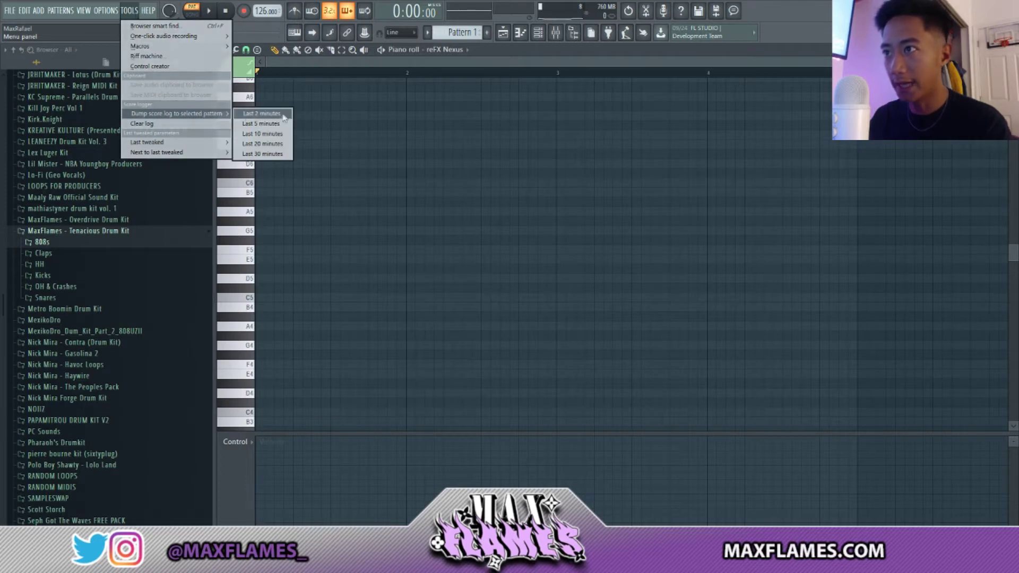
mouse_move(196, 116)
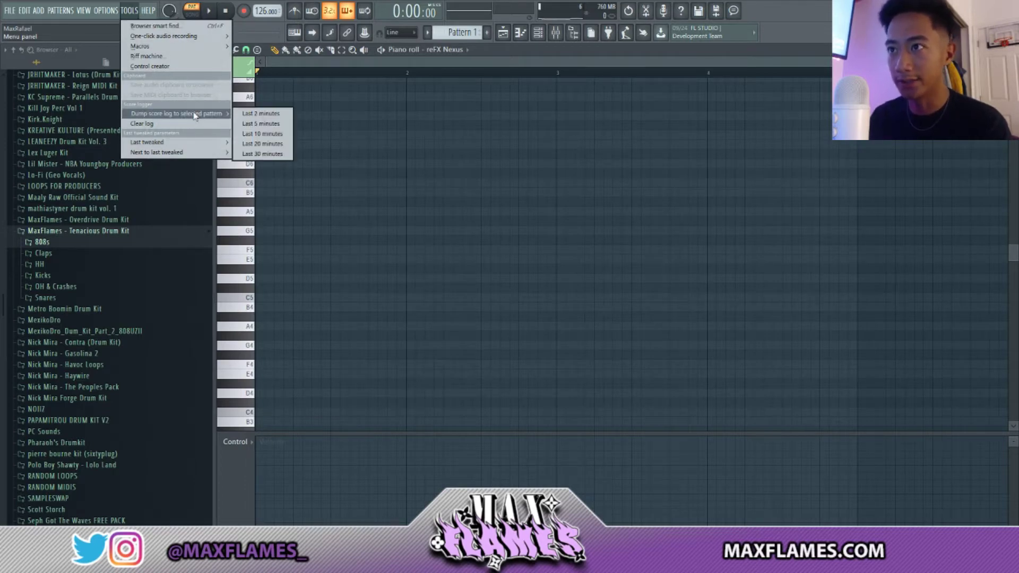
click(261, 113)
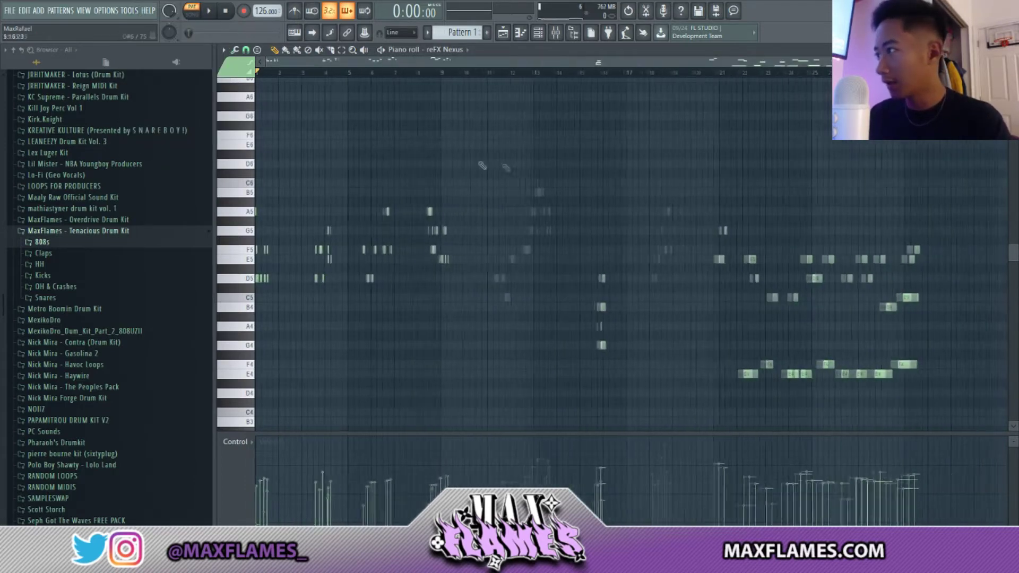
Trim the dumped recording to its final two-bar phrase, place it at bar 1 and play it back.
scroll(955, 226, down, 3)
scroll(932, 206, up, 2)
click(809, 72)
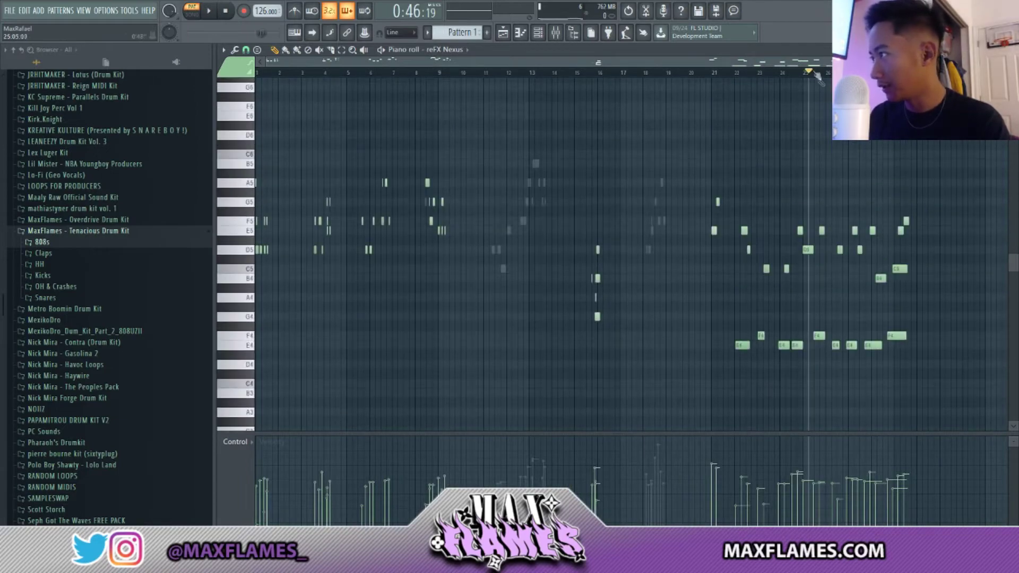
scroll(934, 247, up, 4)
key(space)
scroll(848, 287, up, 3)
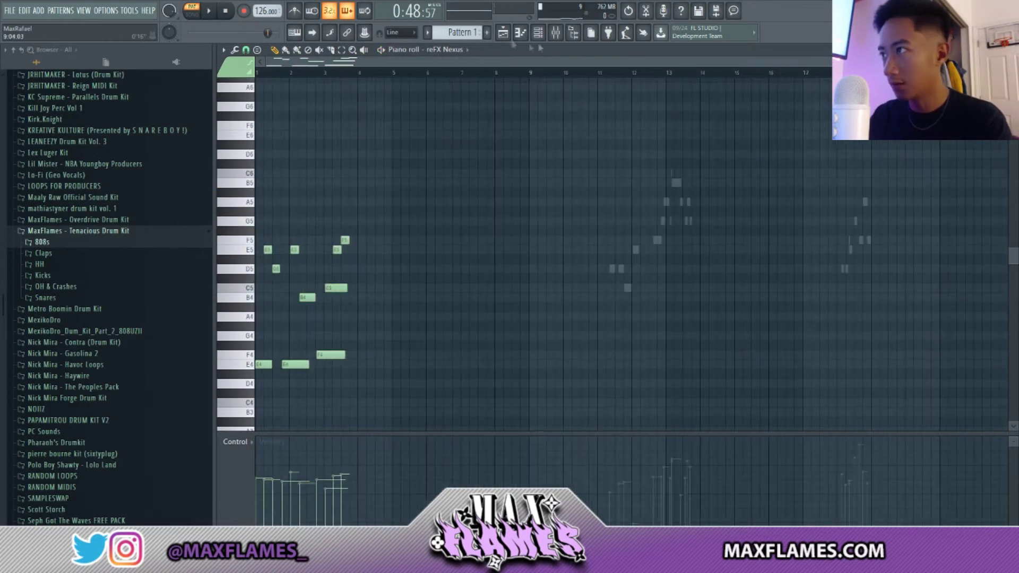
key(F6)
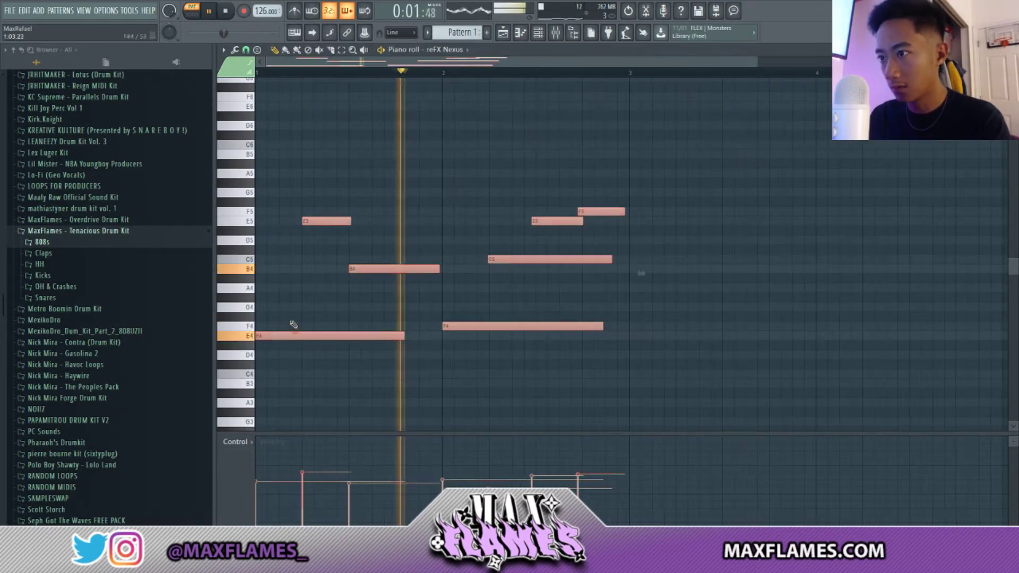
Quantize the start and end times of the phrase's notes using the Default template.
key(alt+q)
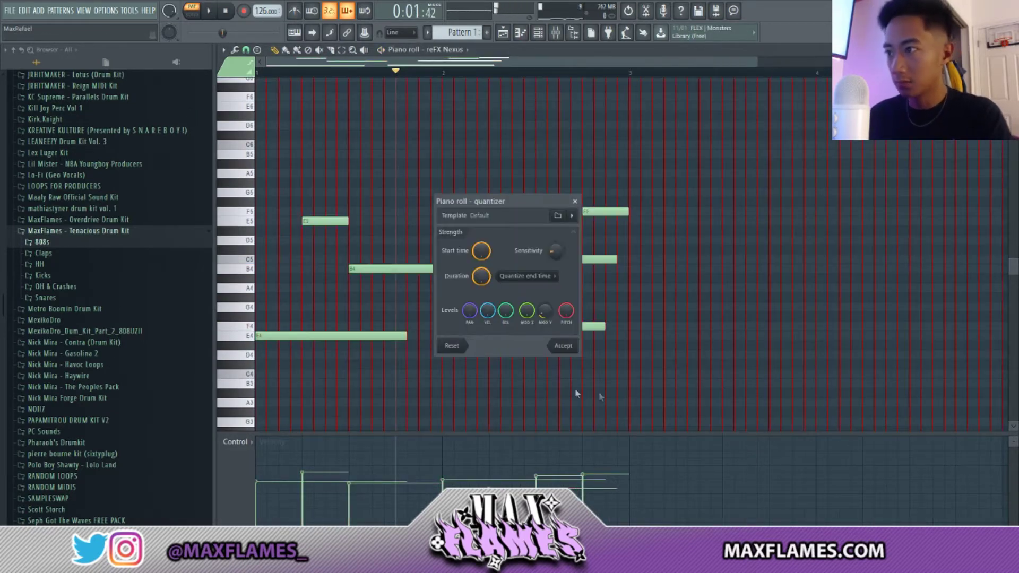
click(563, 345)
ctrl+scroll(342, 220, down, 3)
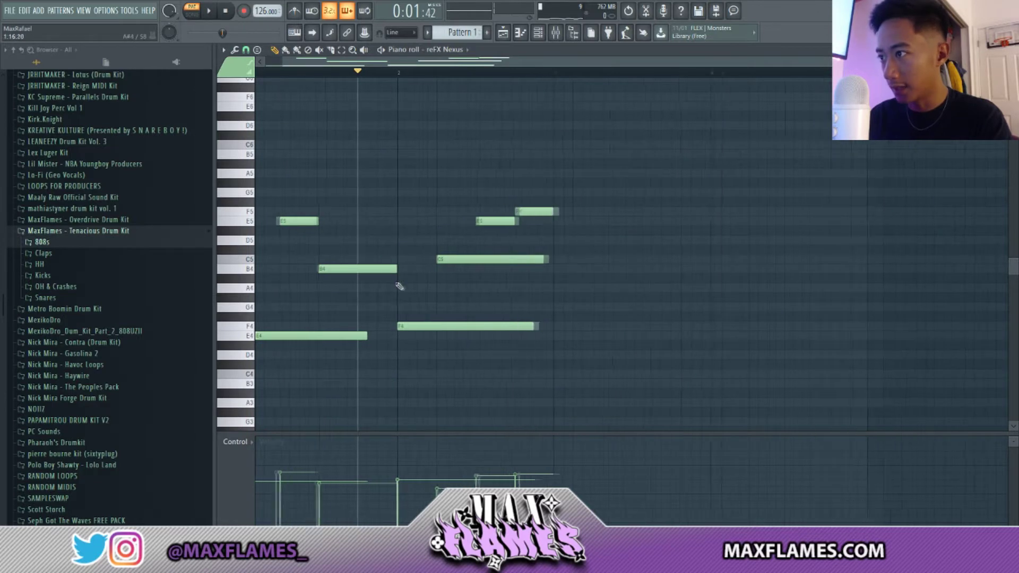
ctrl+scroll(400, 329, up, 2)
ctrl+scroll(428, 319, down, 3)
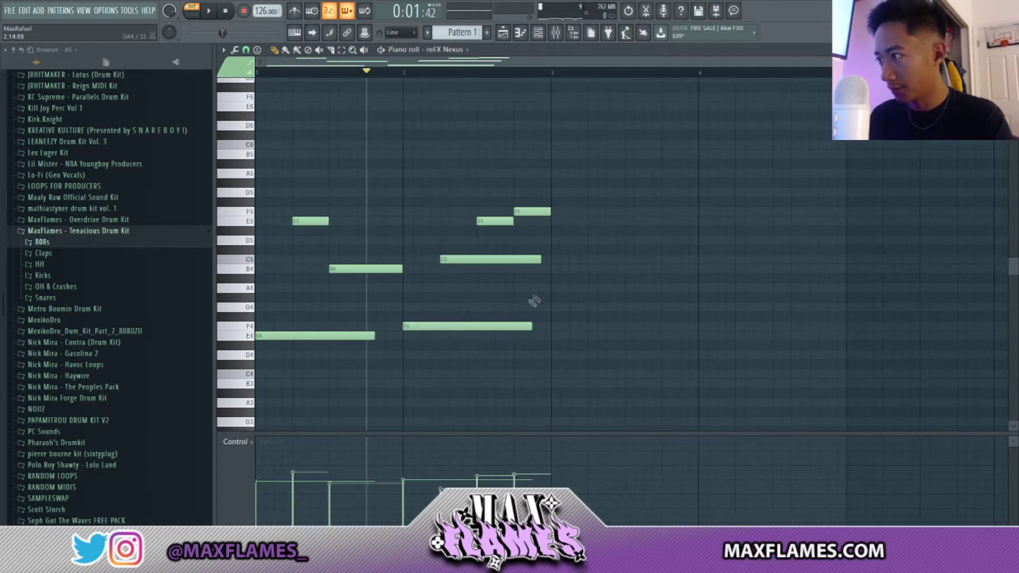
Shorten the C5 note to one beat, extend the low E4 and F4 notes to a full bar each, and play the phrase.
key(ctrl+z)
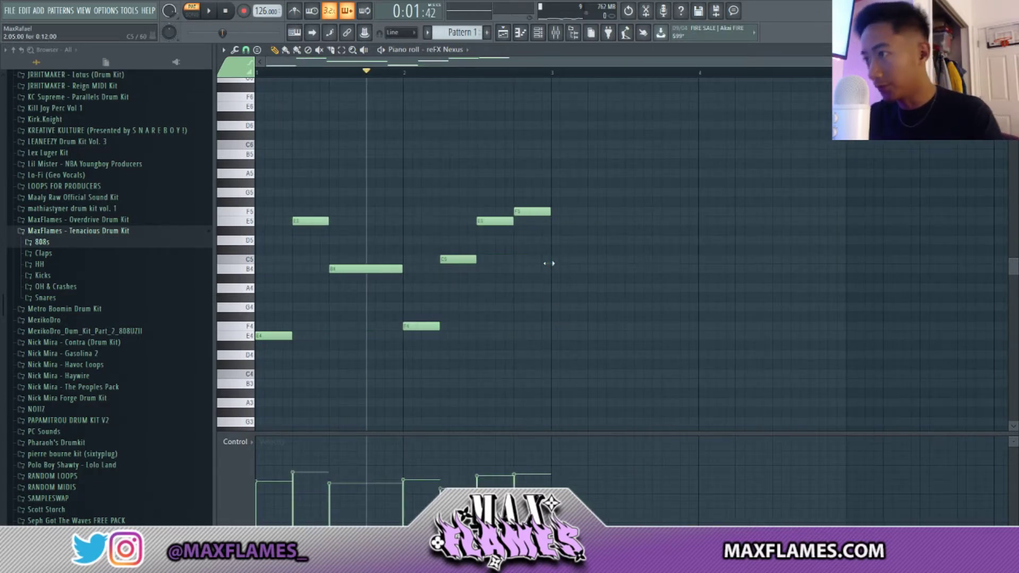
drag(476, 388, 255, 322)
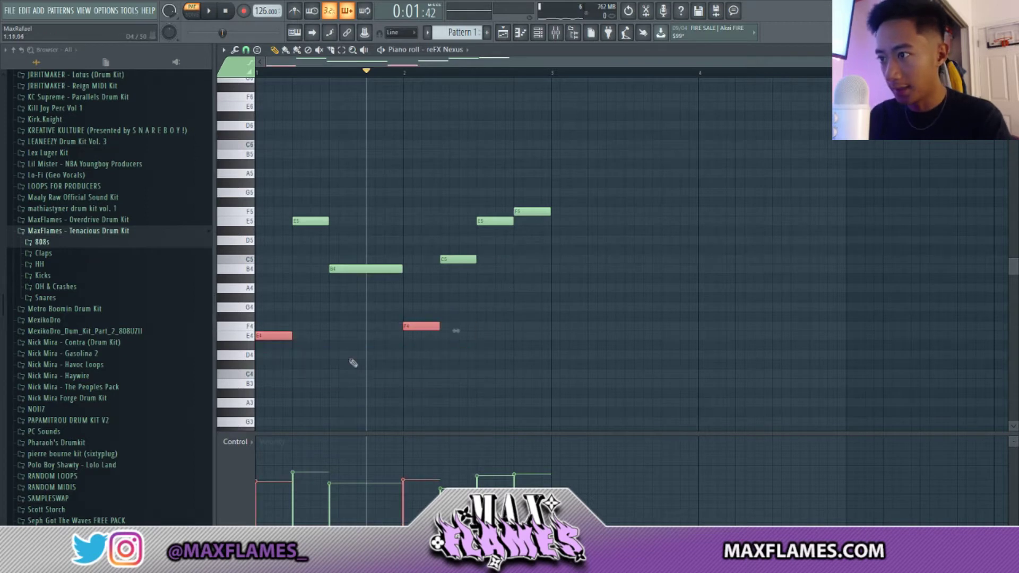
drag(323, 330, 391, 323)
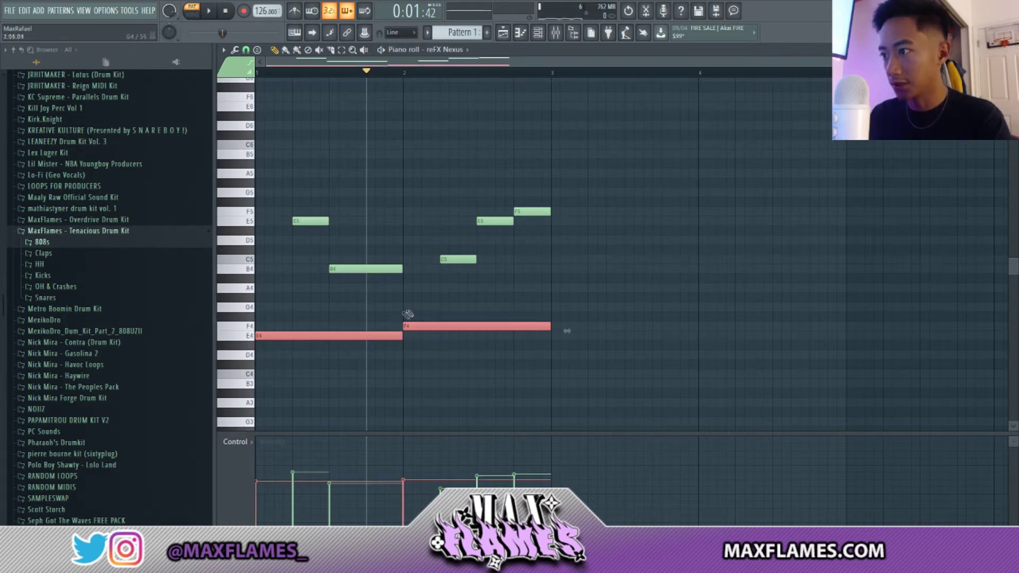
click(406, 315)
key(space)
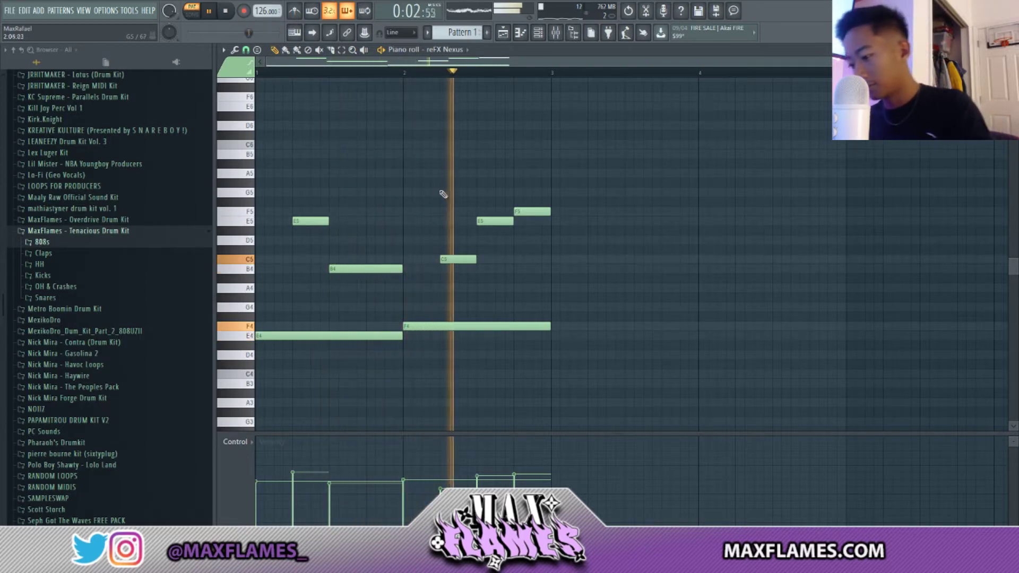
Duplicate the two-bar phrase into bars 3 and 4 and clear the selection.
key(ctrl+b)
ctrl+click(440, 145)
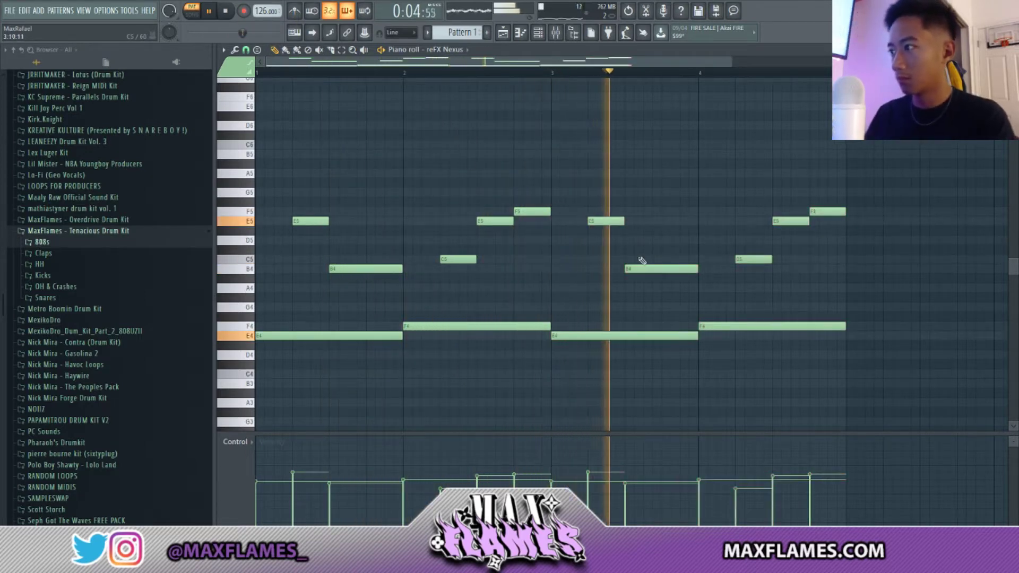
scroll(637, 259, down, 2)
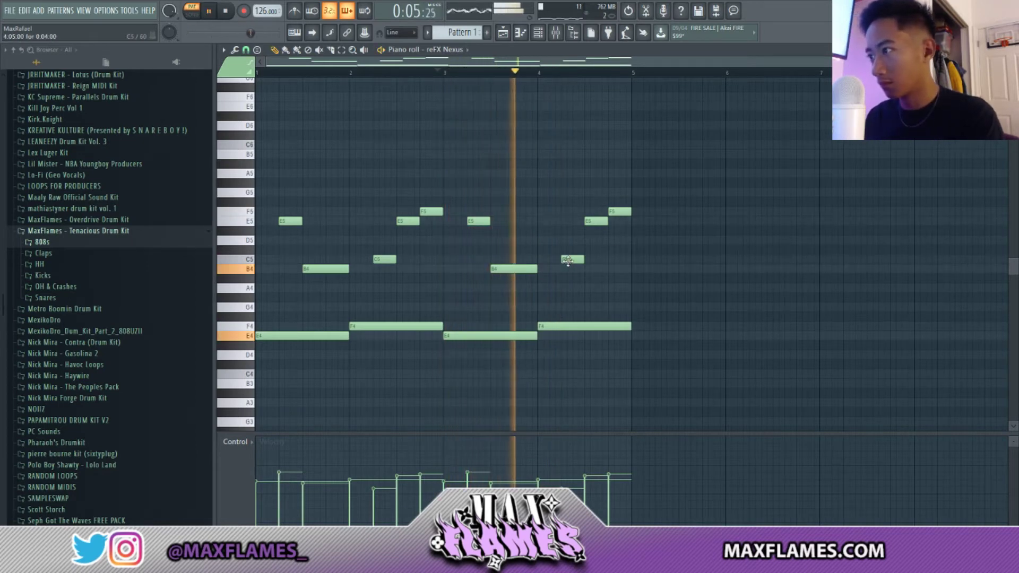
Repitch the three upper notes in bar 4 to A4, C5 and B4, and play the melody.
key(space)
click(562, 288)
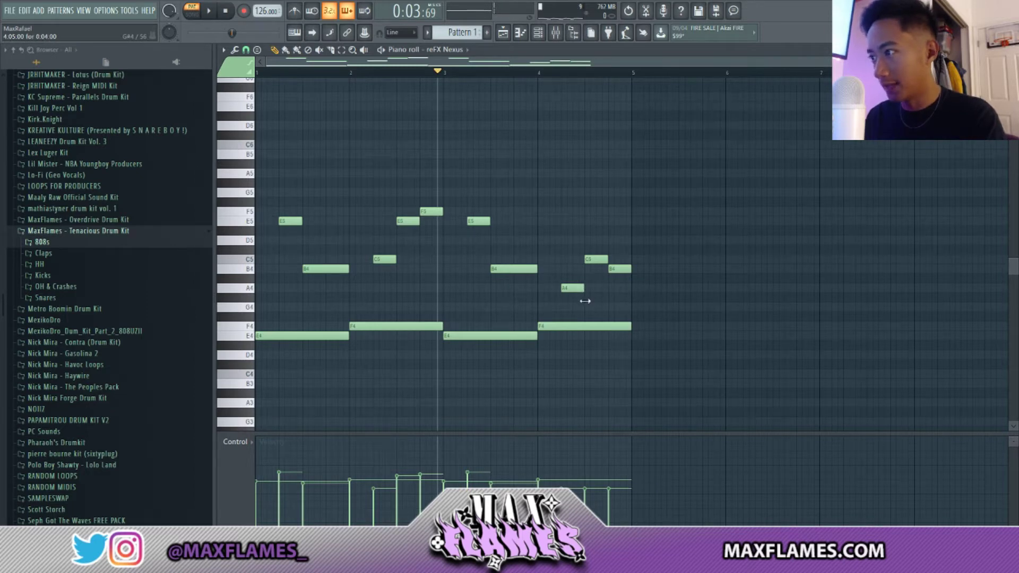
key(space)
Lengthen the A4 note in bar 4 to two beats and duplicate the four-bar melody into bars 5 to 8.
scroll(292, 177, down, 4)
key(ctrl+b)
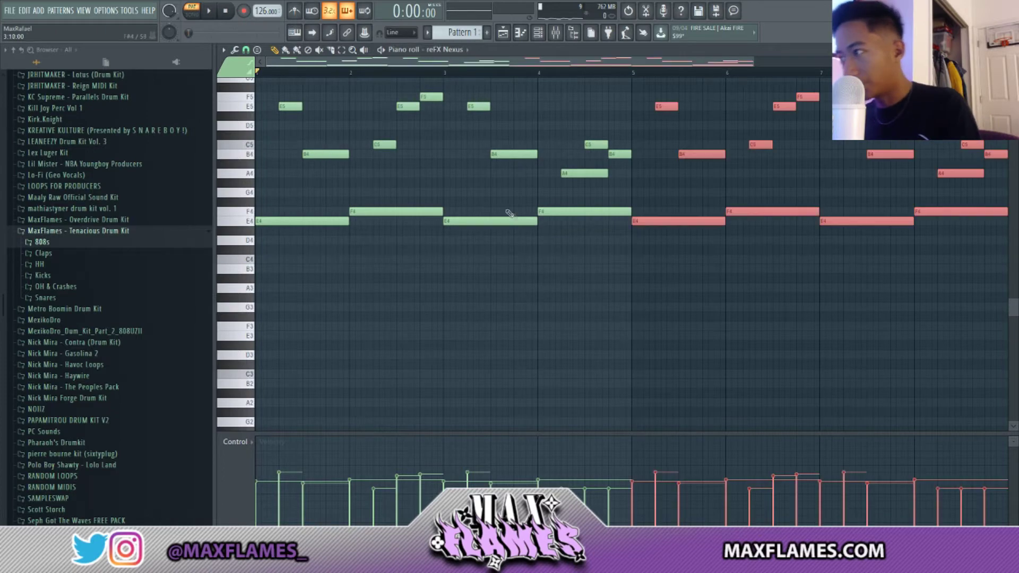
scroll(509, 214, down, 3)
scroll(492, 311, up, 5)
ctrl+click(585, 148)
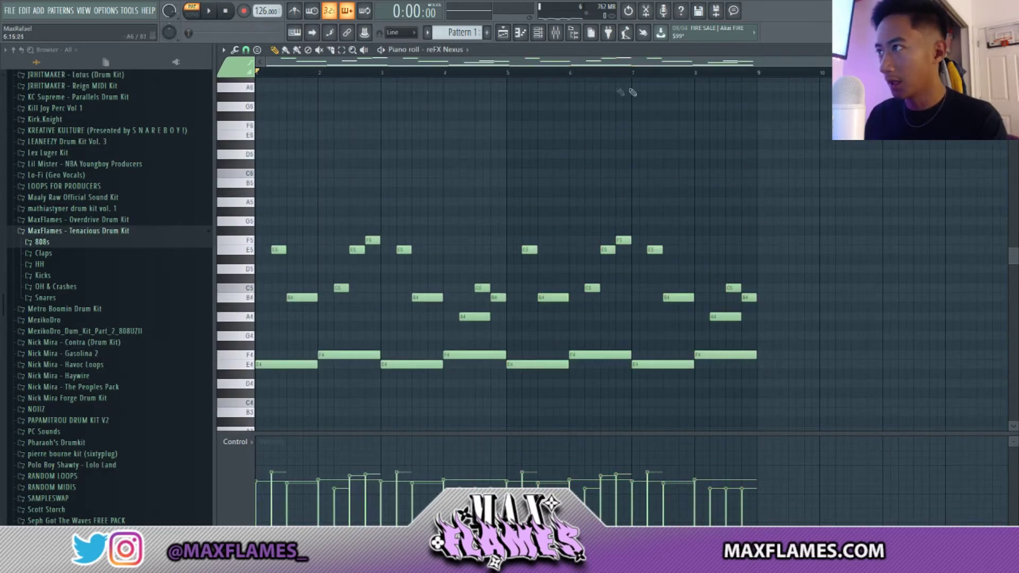
Transpose the whole eight-bar melody up six semitones.
scroll(358, 97, down, 2)
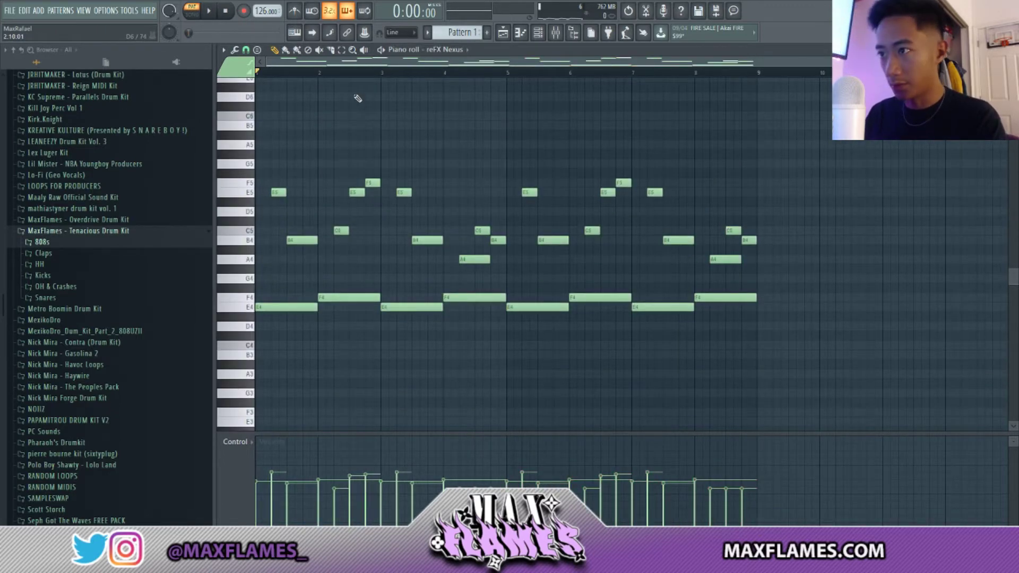
key(shift+Up)
key(shift+Up)
key(shift+Up)
key(shift+Up)
key(shift+Up)
key(shift+Up)
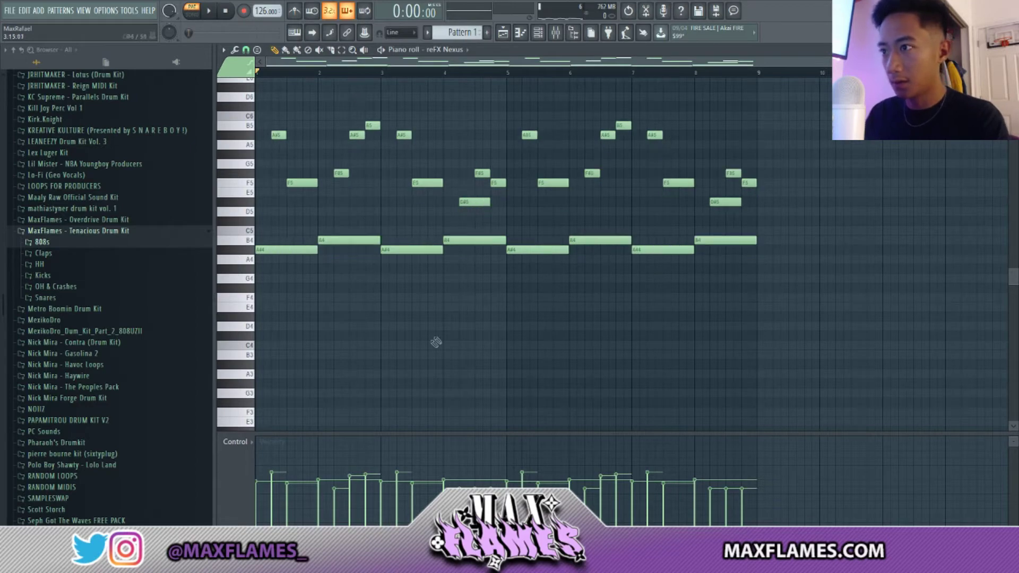
Play back the transposed melody and enlarge the note velocity lane below the notes.
scroll(405, 177, up, 5)
key(space)
scroll(405, 170, down, 2)
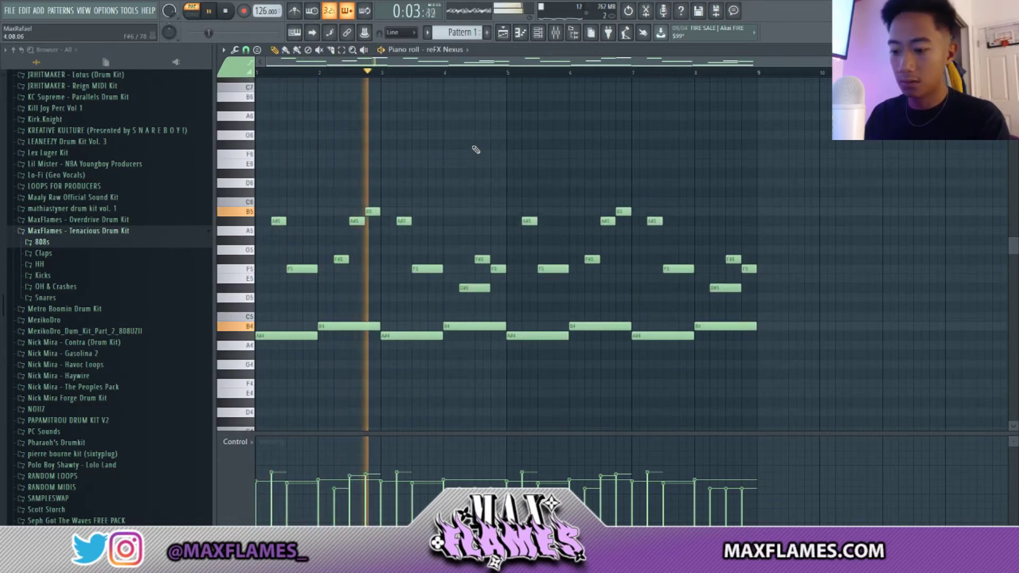
key(ctrl+a)
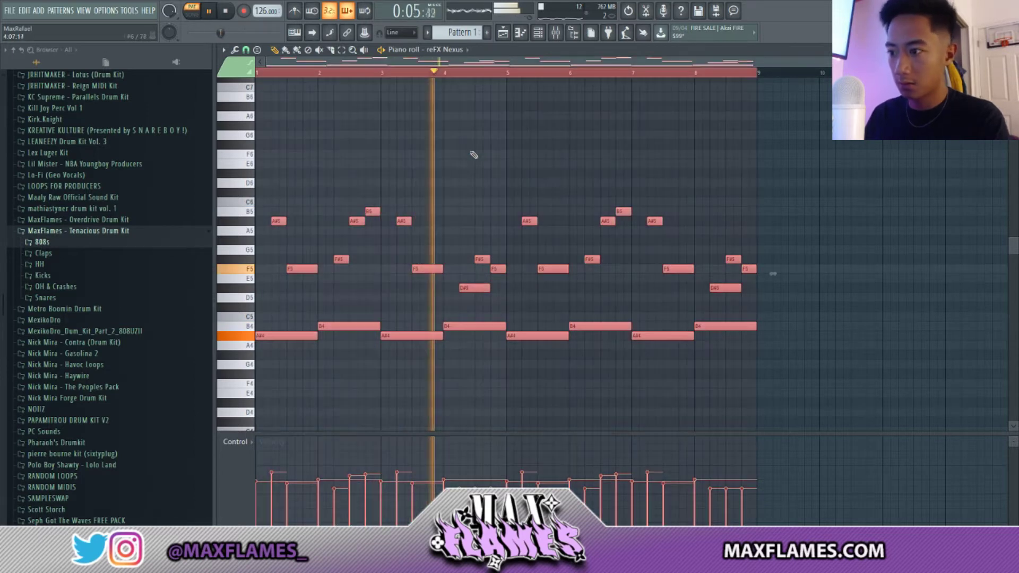
key(ctrl+d)
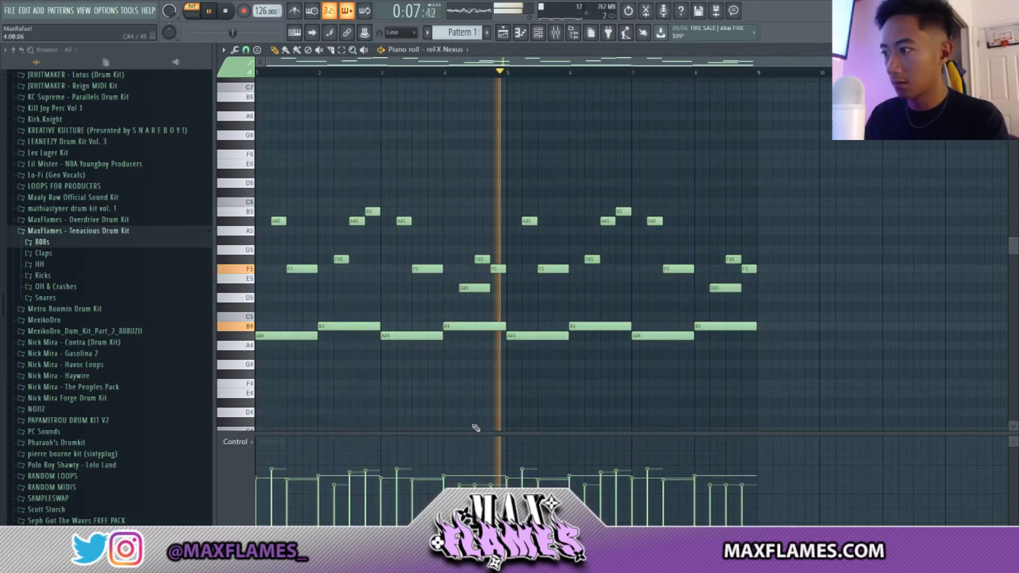
drag(475, 431, 480, 405)
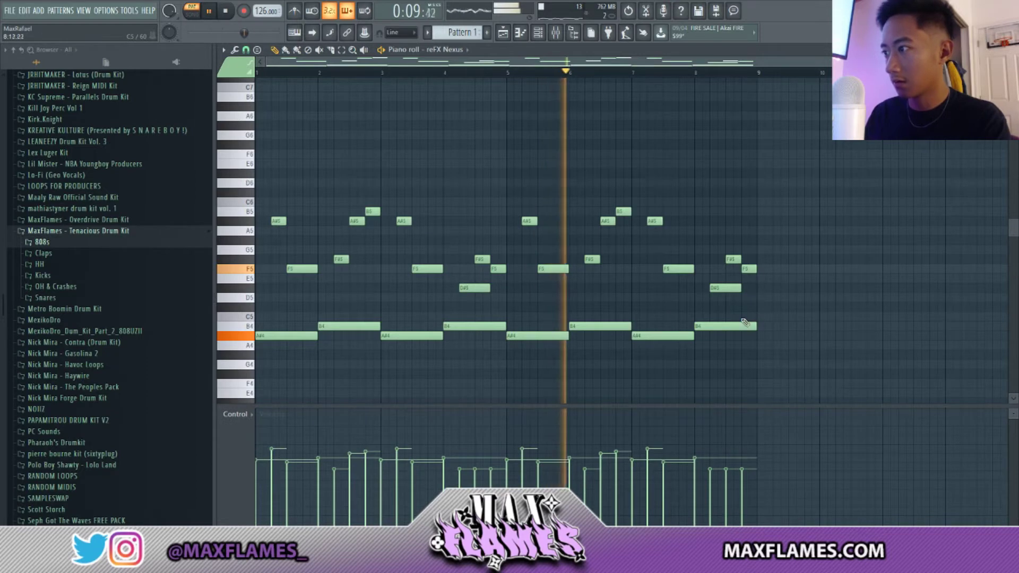
scroll(745, 322, down, 3)
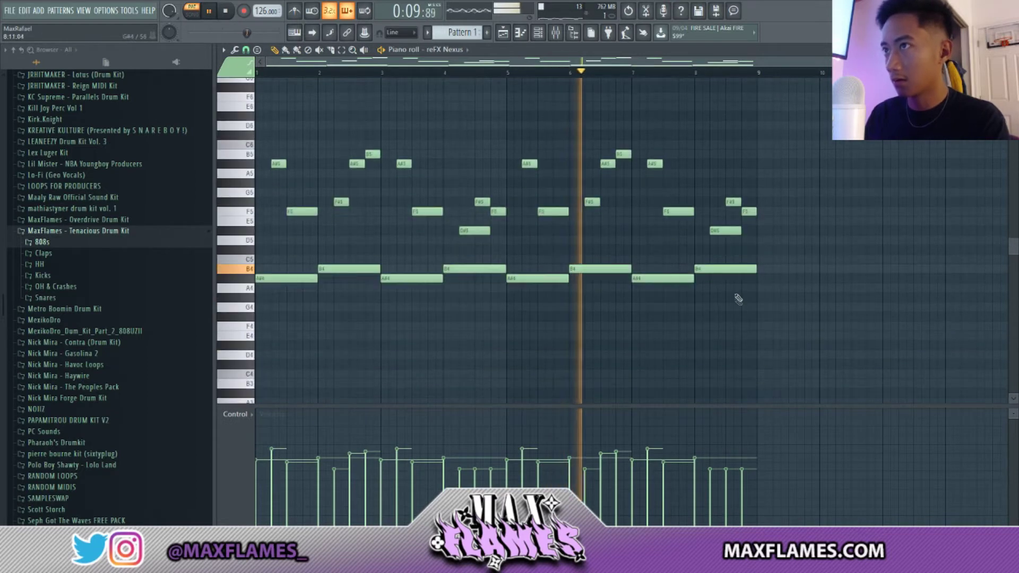
Stop playback, look at the Omnisphere instrument from the channel rack and close its window.
click(555, 33)
key(space)
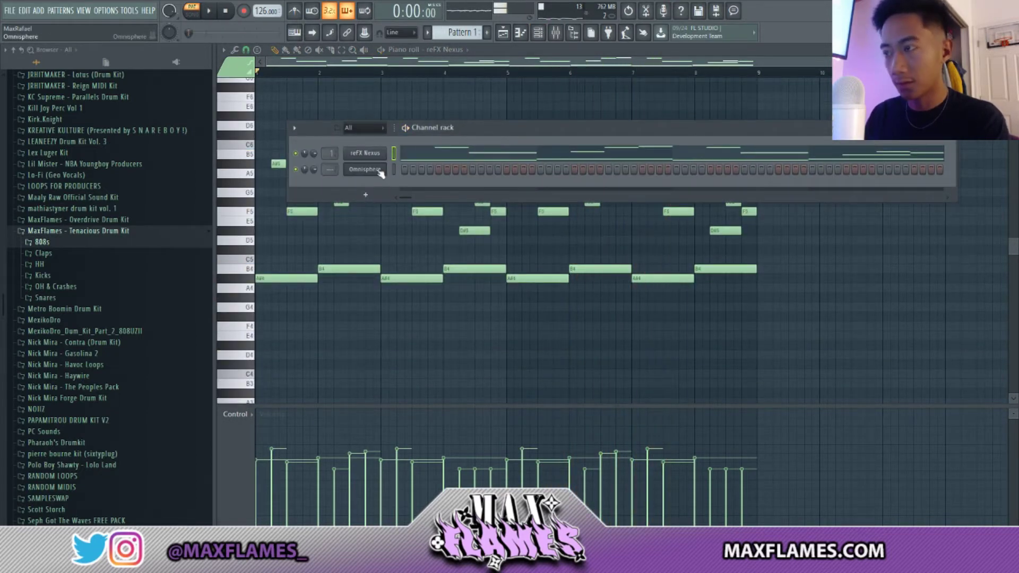
click(365, 169)
drag(543, 154, 621, 109)
click(594, 99)
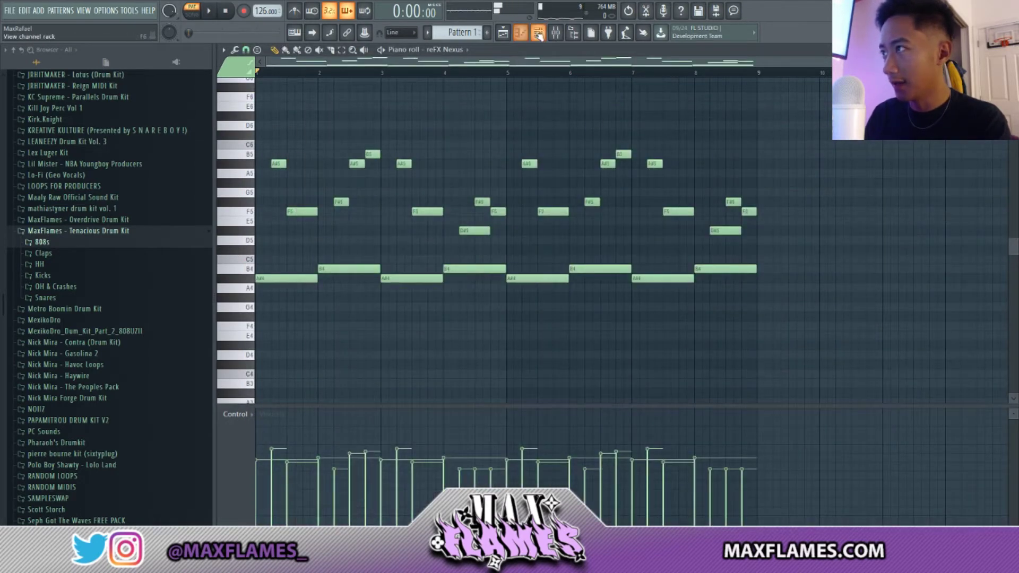
Open the piano roll of the Omnisphere channel over the ghosted Nexus melody.
click(537, 33)
right_click(380, 169)
click(408, 169)
scroll(391, 175, down, 3)
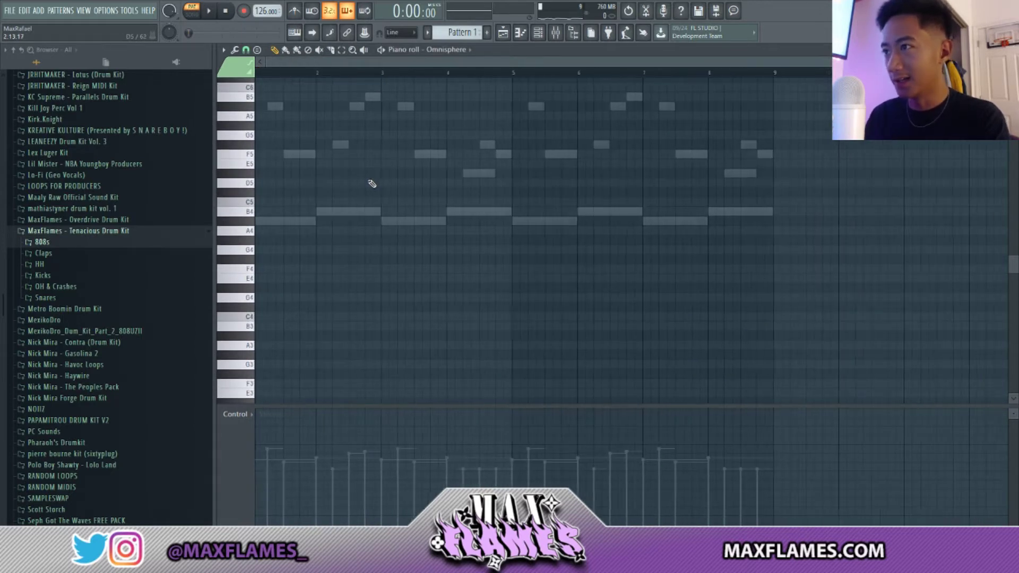
scroll(372, 184, up, 3)
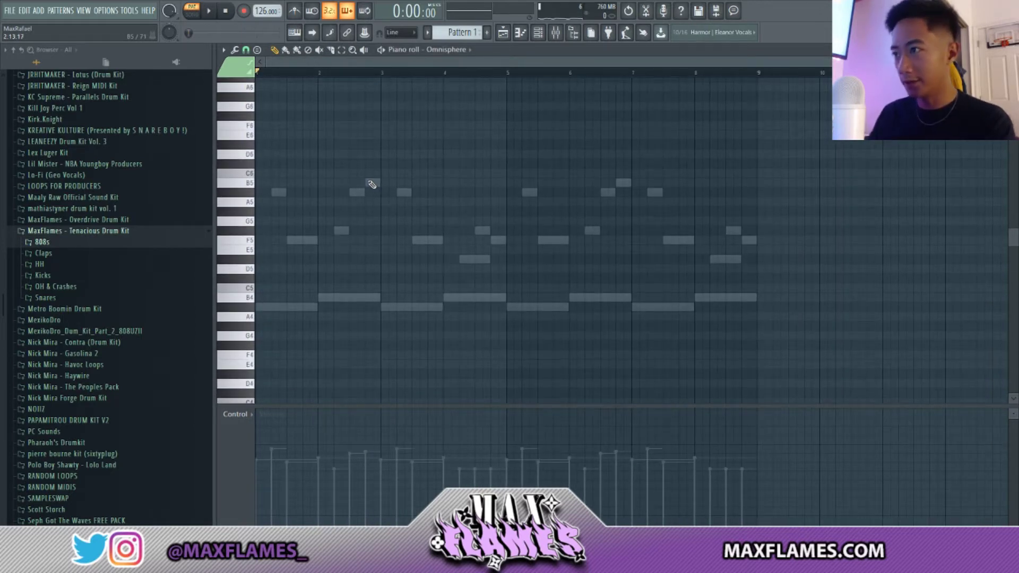
Play the Nexus melody repeatedly from the start to try out flute notes over its opening bar.
scroll(350, 196, down, 1)
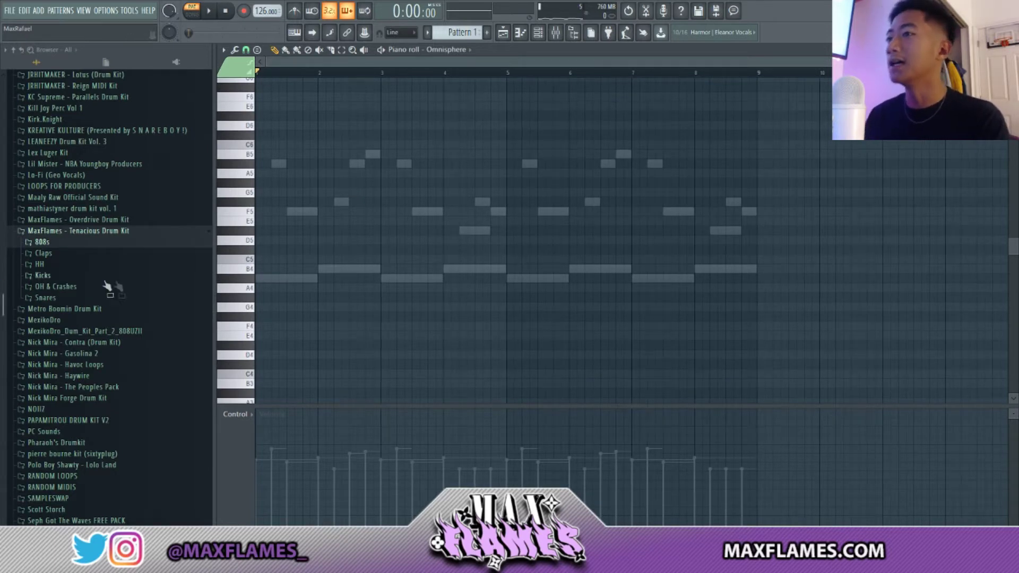
scroll(330, 244, down, 1)
ctrl+scroll(302, 244, up, 2)
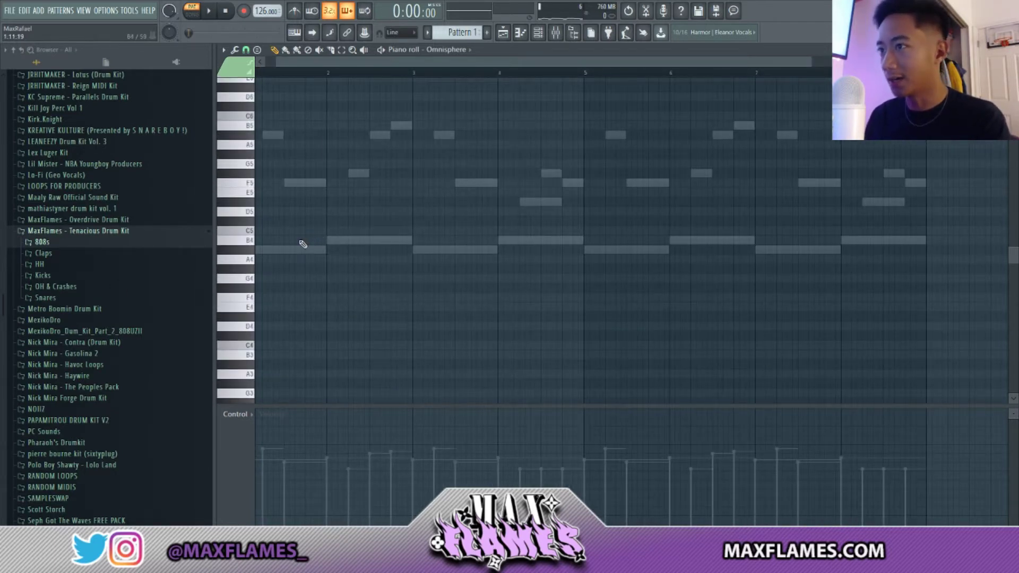
ctrl+scroll(305, 244, down, 1)
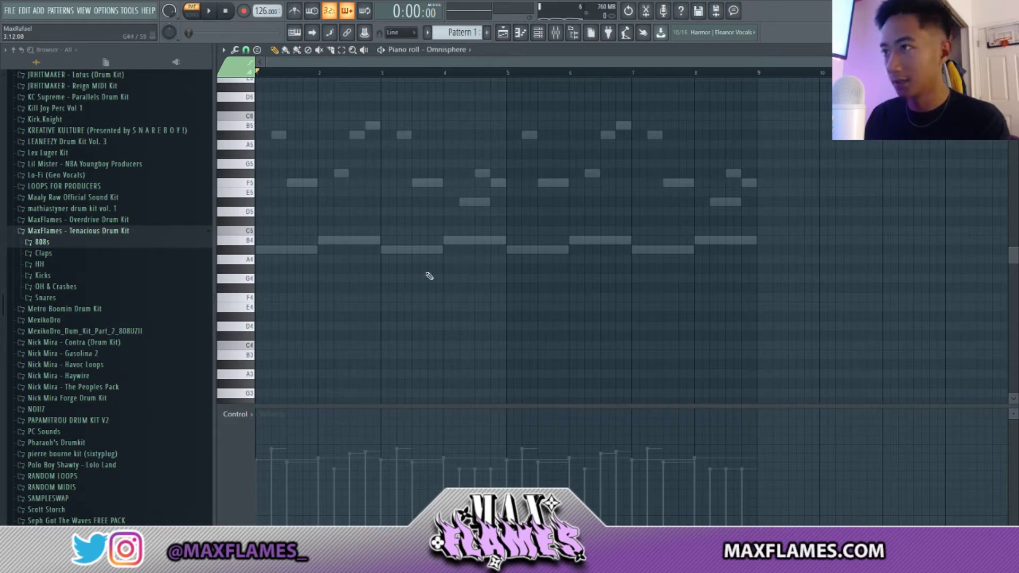
key(space)
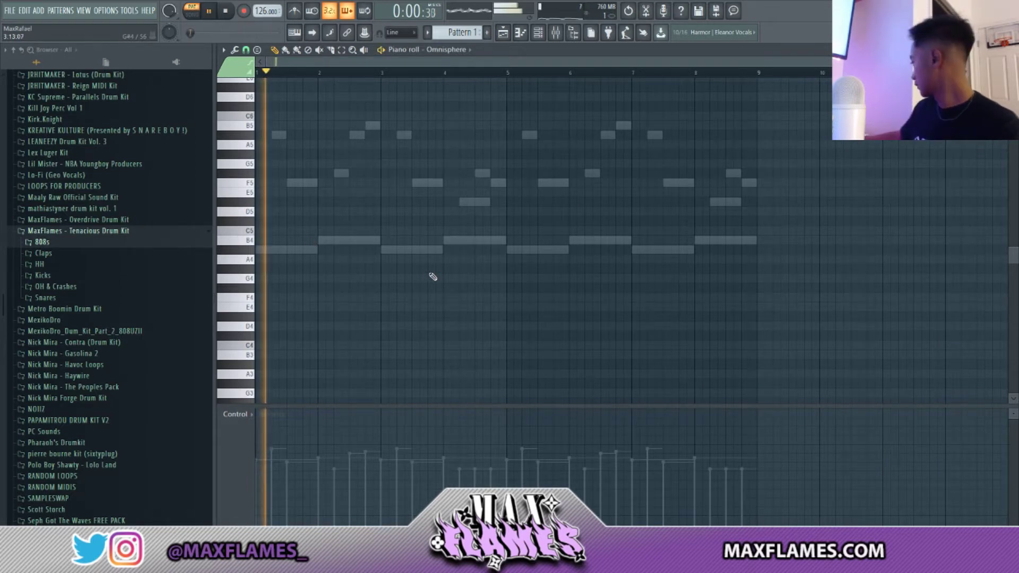
key(space)
key(space)
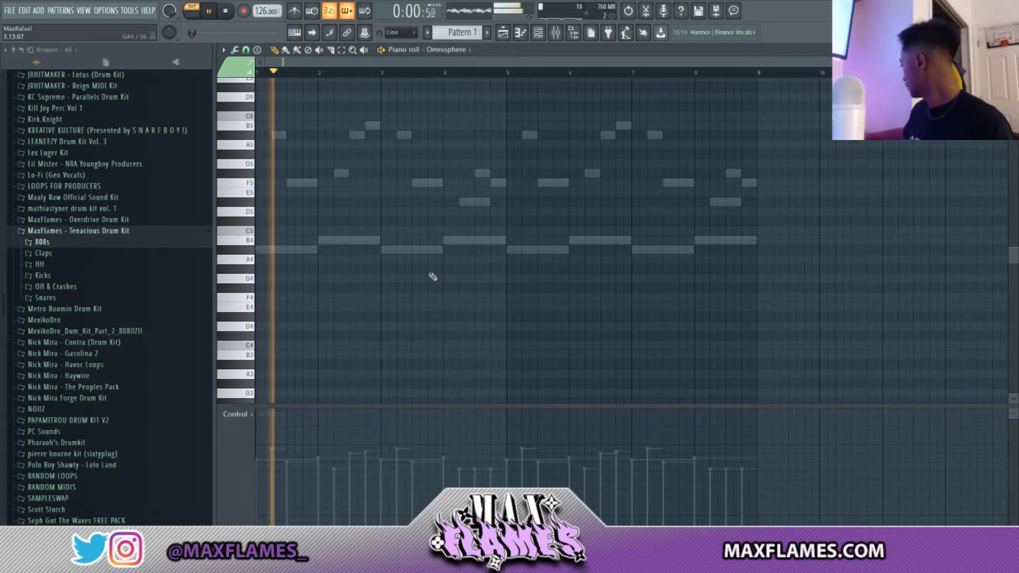
key(space)
key(space)
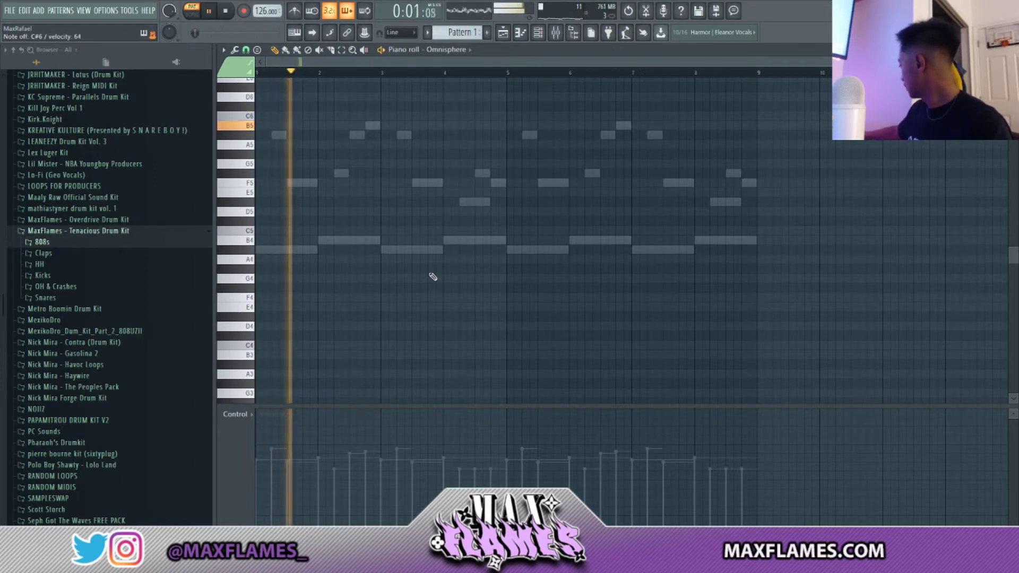
key(space)
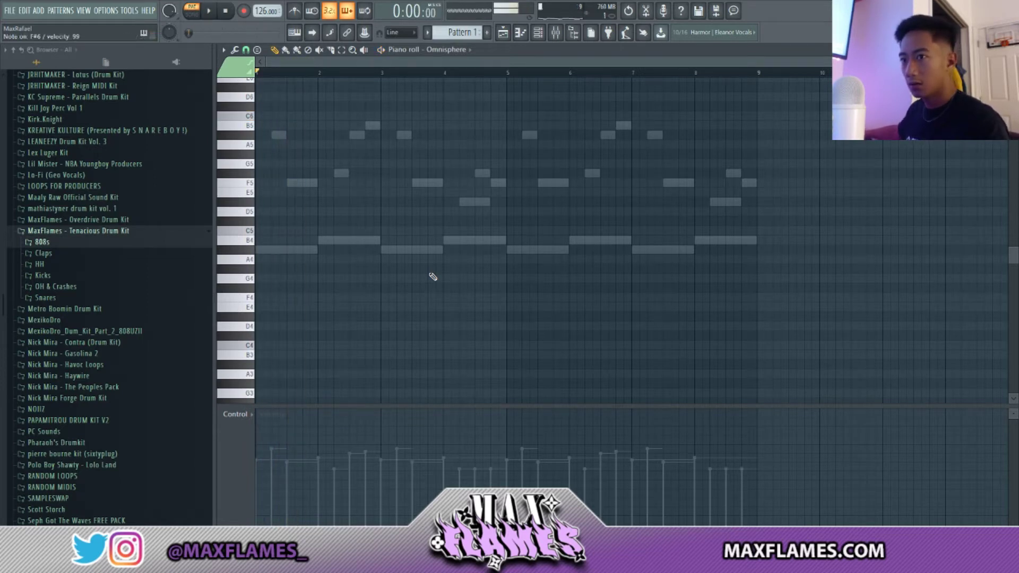
key(space)
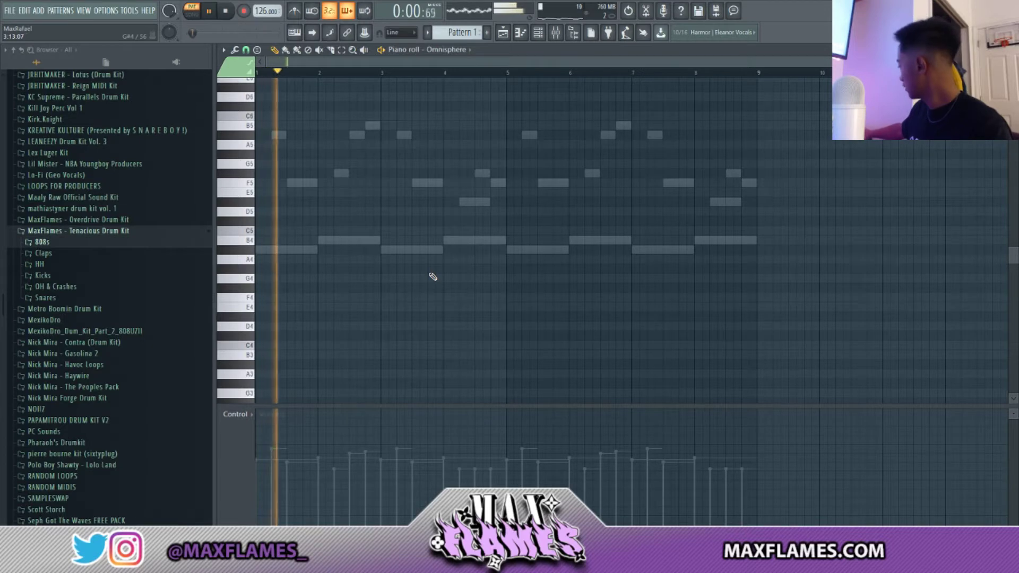
key(space)
key(space)
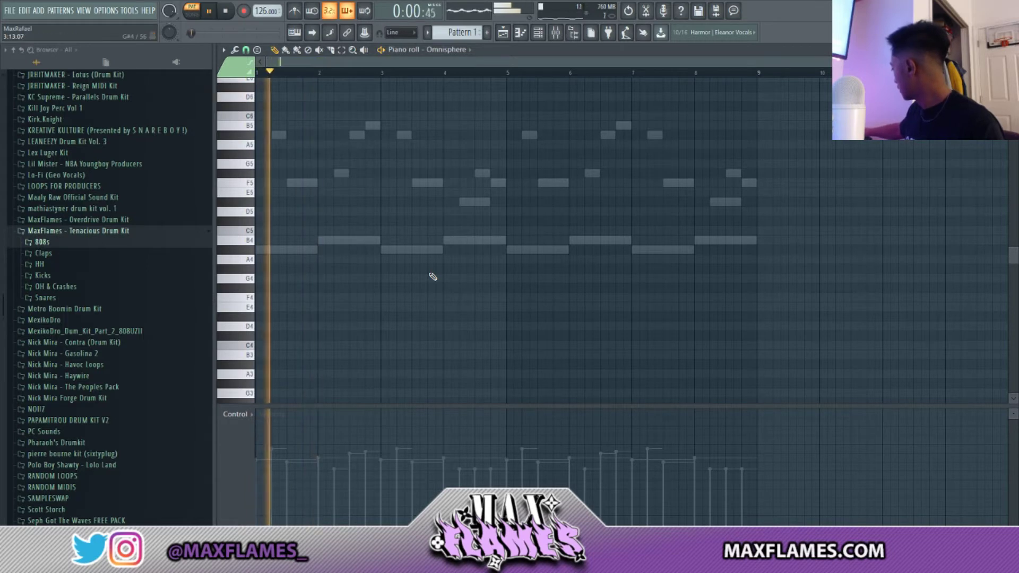
Record the flute's opening phrase live in bar 1, playing three short F#6 notes, an F6 and a D#6.
key(space)
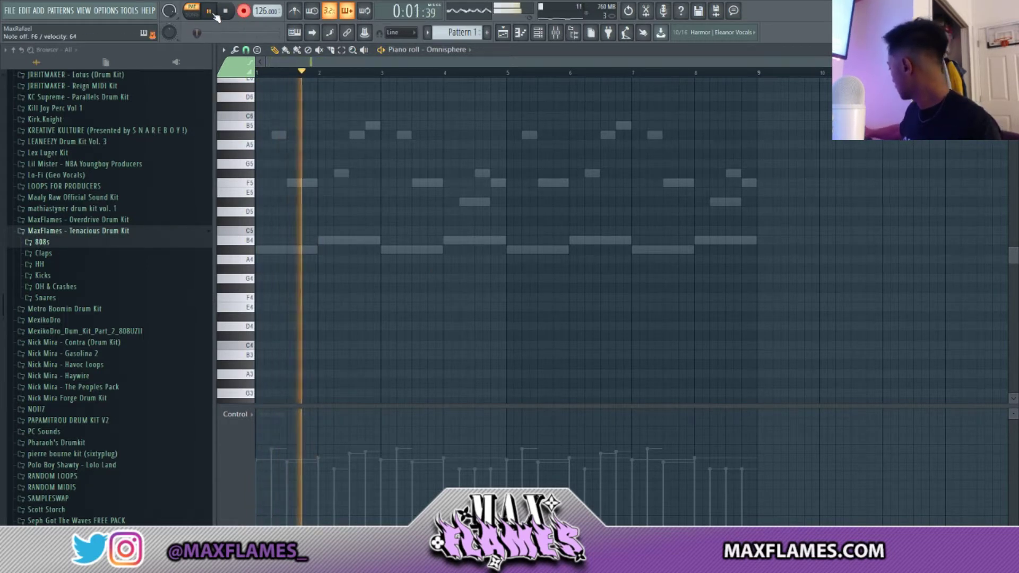
key(space)
scroll(341, 237, up, 5)
ctrl+scroll(341, 236, up, 4)
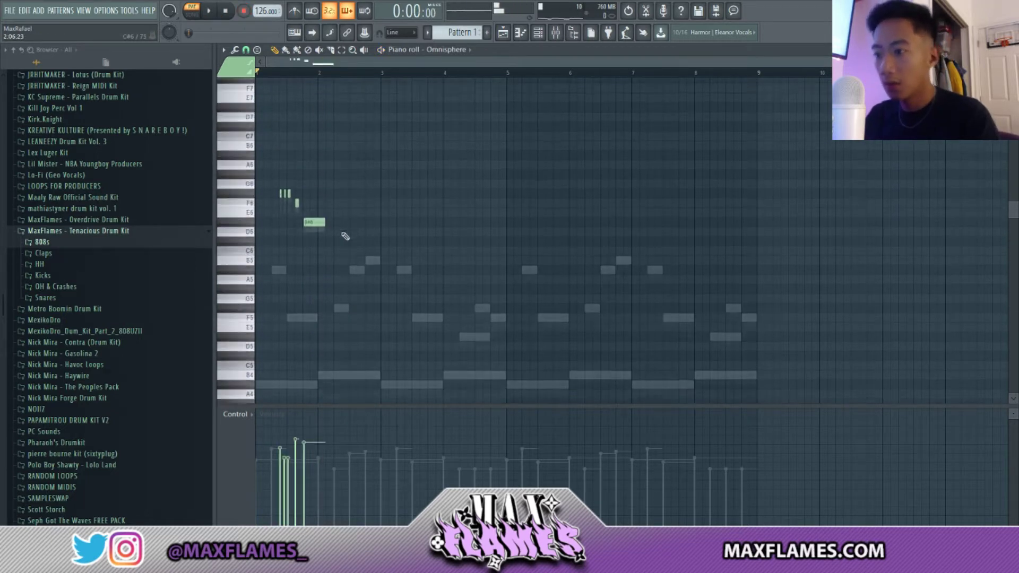
Shorten the recorded D#6 note so it ends at the start of bar 2, and play the phrase back.
key(space)
ctrl+scroll(269, 245, up, 4)
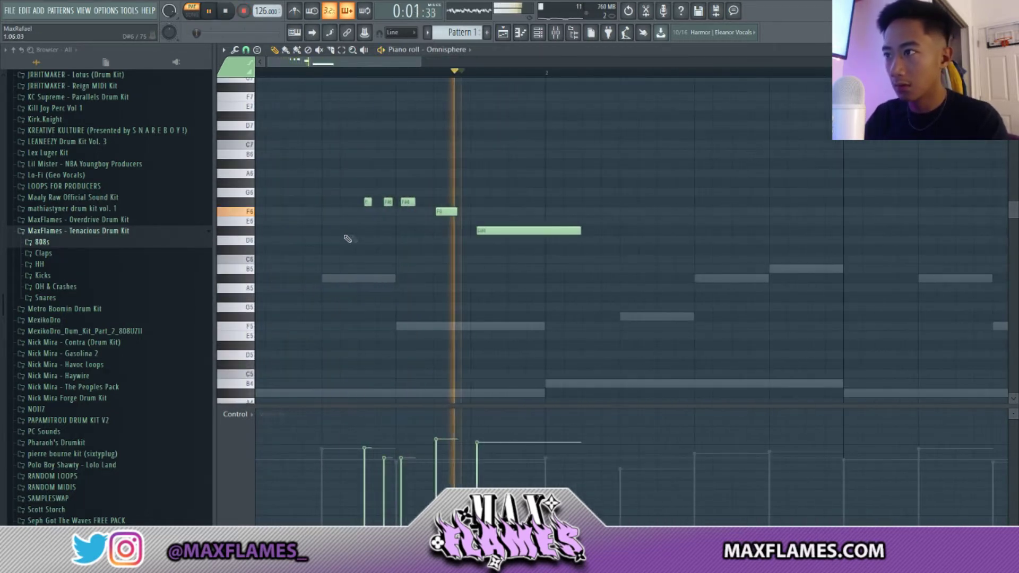
ctrl+scroll(439, 232, up, 2)
ctrl+scroll(530, 238, down, 3)
key(space)
drag(525, 231, 496, 231)
key(space)
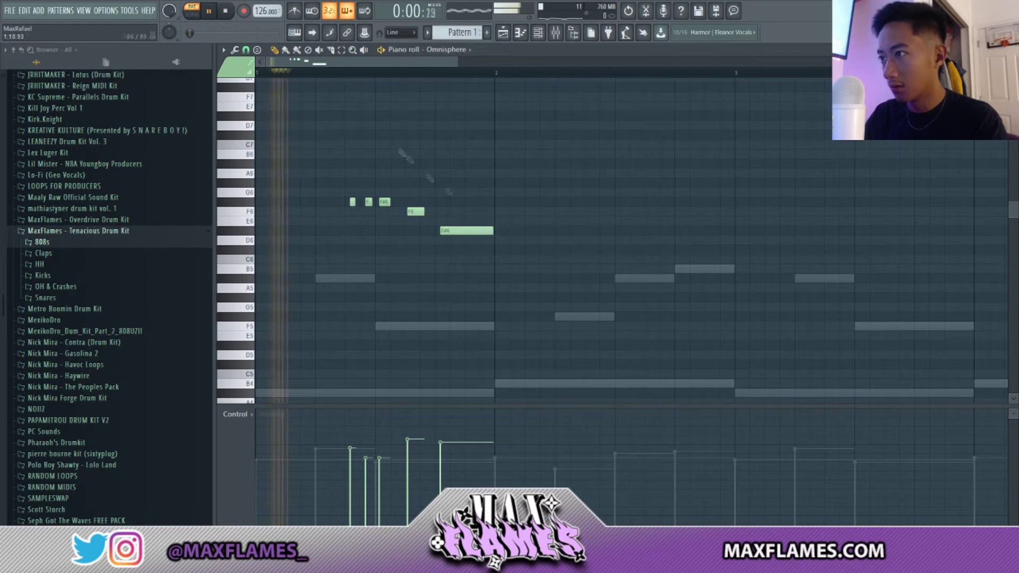
ctrl+scroll(472, 193, down, 2)
Continue the flute line through bar 2 with a B5, two short D#6 notes, an F#6, a G#6 and an F#6.
click(478, 249)
click(498, 231)
click(520, 202)
click(562, 183)
click(584, 202)
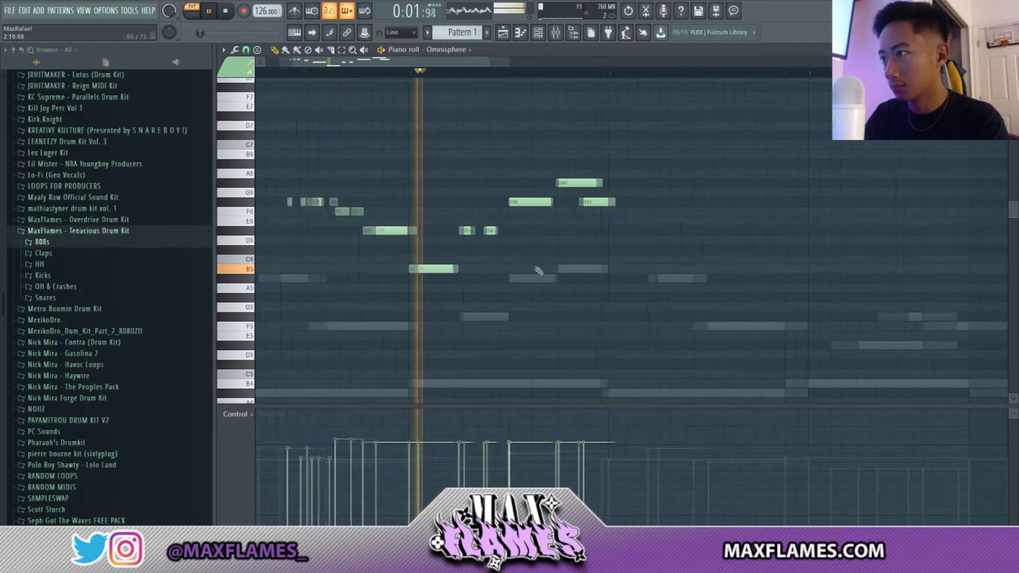
Shorten the G#6 in bar 2 and trim the final F#6 to end at the start of bar 3.
ctrl+scroll(539, 273, up, 2)
key(space)
drag(621, 186, 588, 187)
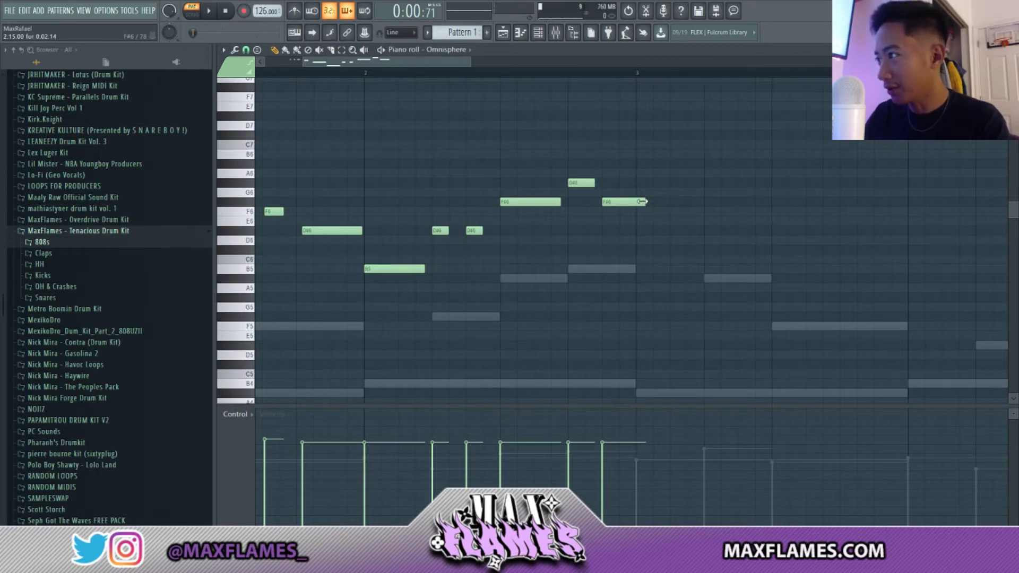
ctrl+scroll(631, 210, down, 3)
ctrl+scroll(373, 229, up, 5)
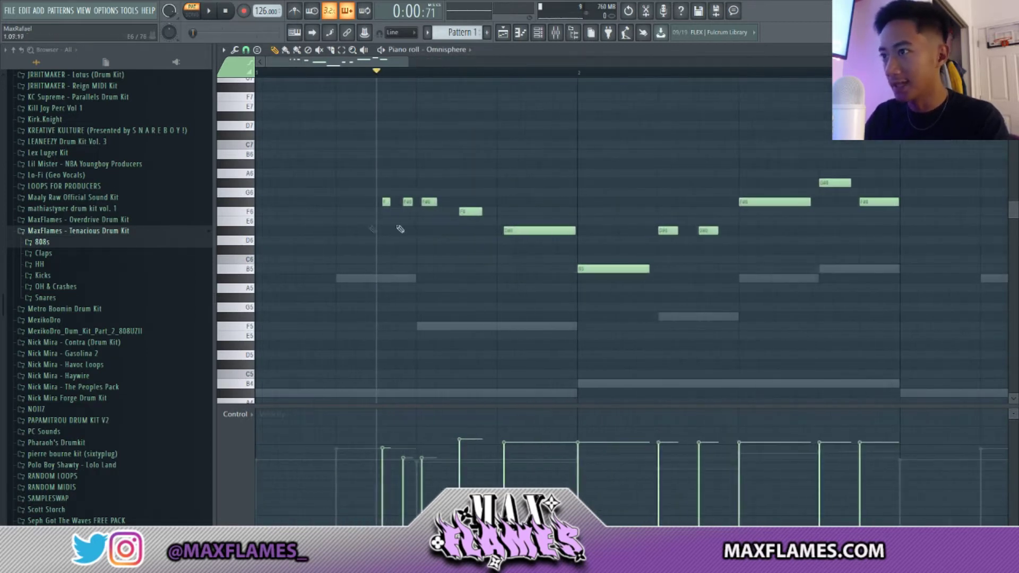
ctrl+scroll(336, 208, down, 3)
ctrl+scroll(337, 208, up, 4)
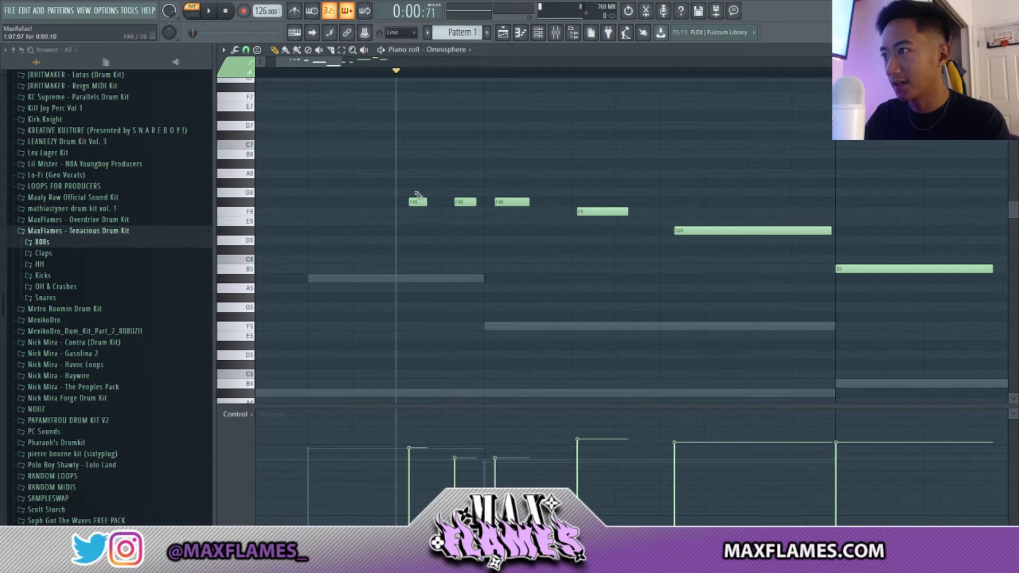
Shorten the two D#6 notes in bar 2 while playing the phrase back from selected positions.
drag(401, 77, 382, 79)
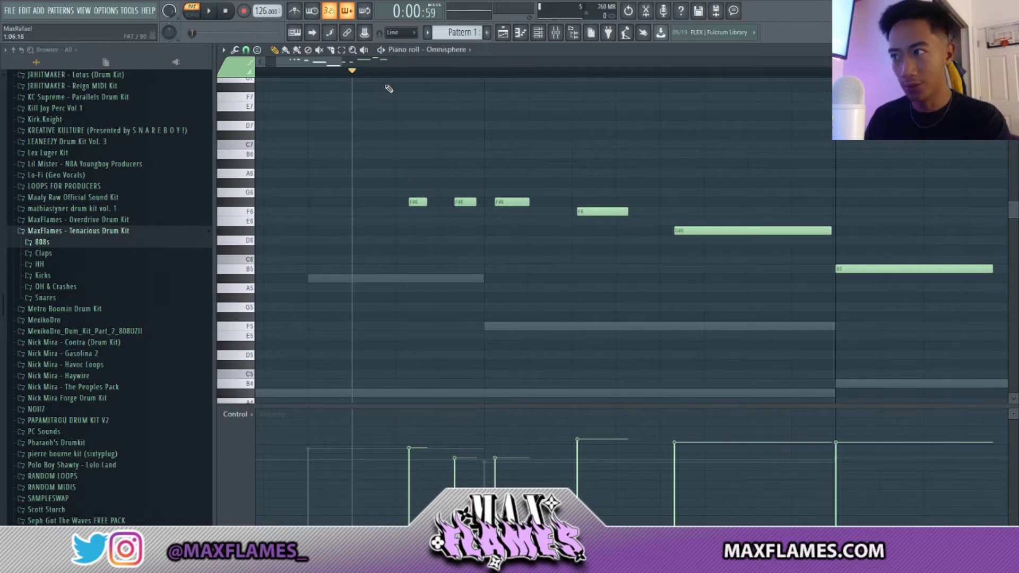
key(space)
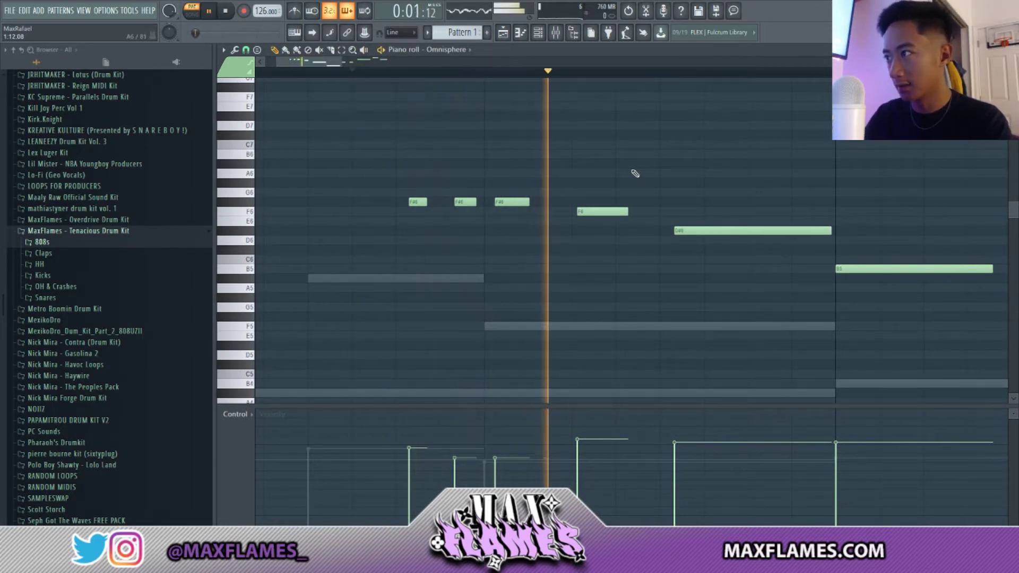
ctrl+scroll(724, 220, down, 3)
drag(715, 247, 651, 219)
key(space)
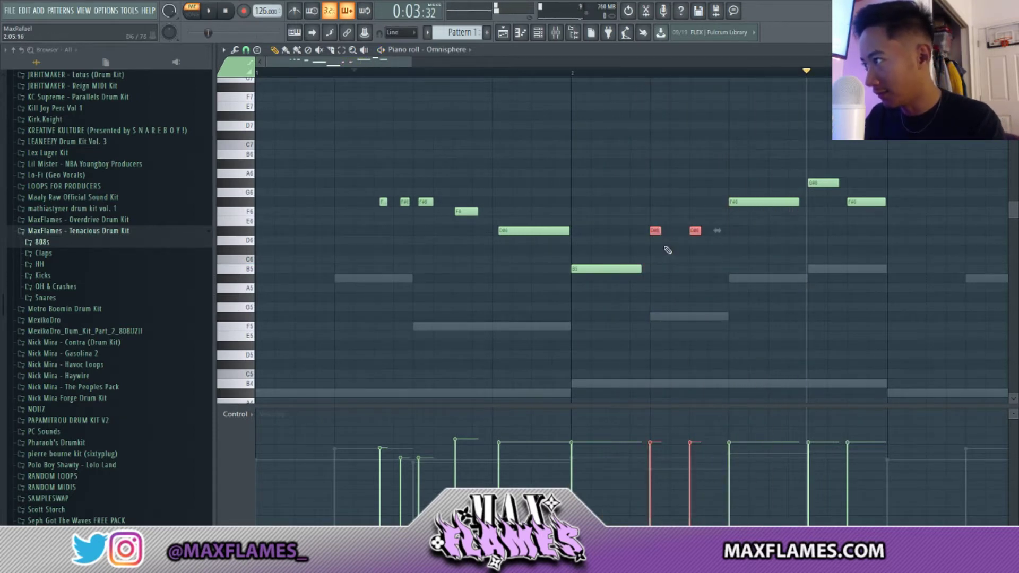
click(517, 79)
key(space)
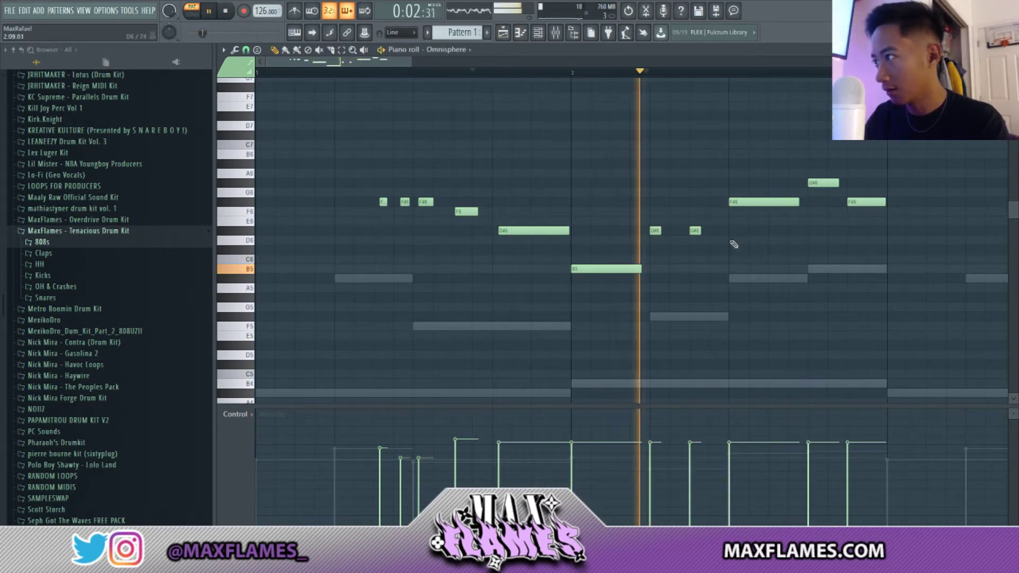
ctrl+scroll(737, 250, down, 3)
key(space)
Play back the two-bar flute phrase against the Nexus notes, from the start and again from bar 2.
scroll(589, 247, down, 4)
ctrl+scroll(568, 246, up, 1)
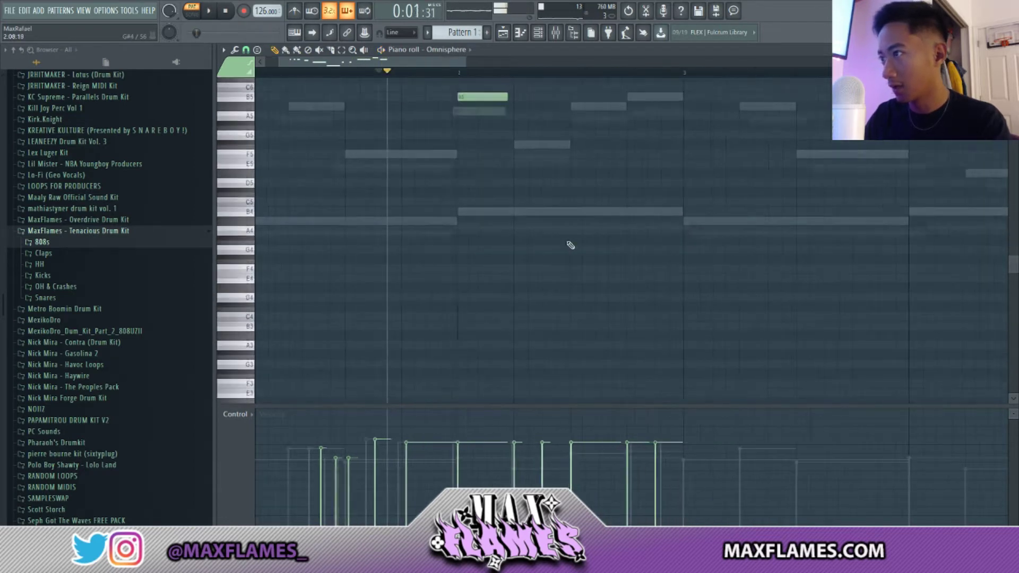
scroll(556, 241, up, 1)
ctrl+scroll(558, 245, down, 2)
scroll(494, 218, down, 1)
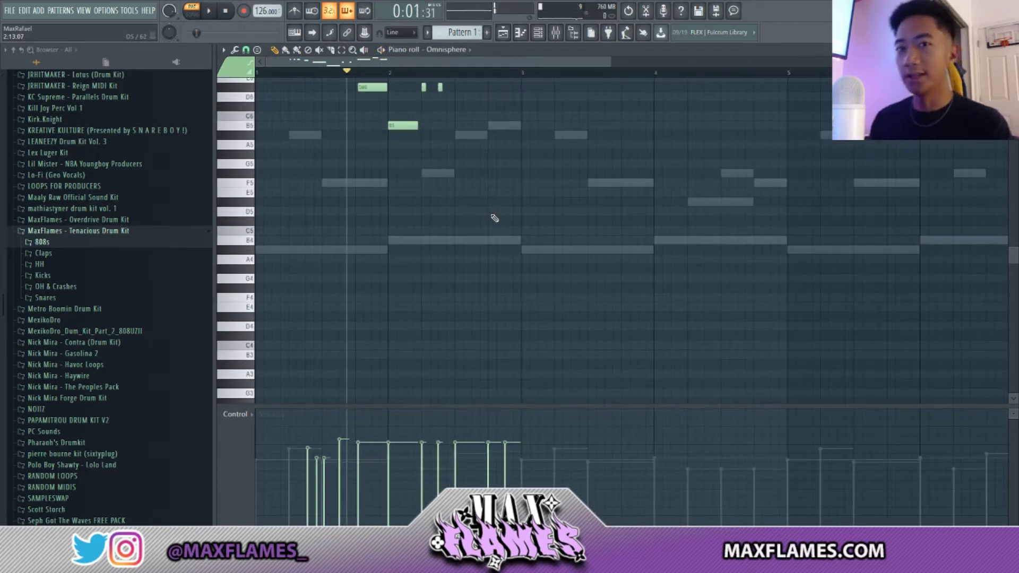
scroll(493, 218, up, 4)
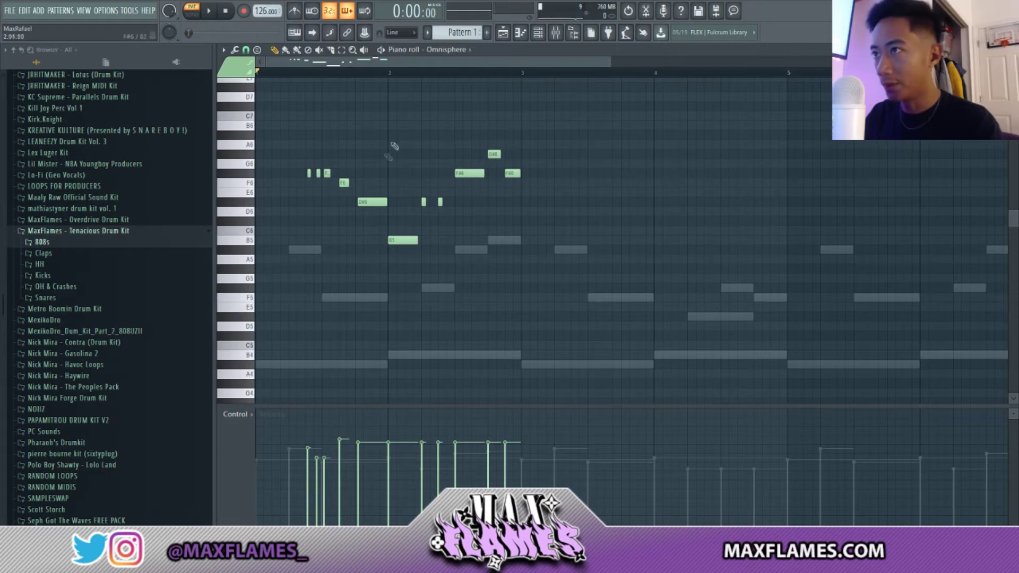
scroll(419, 223, up, 2)
scroll(432, 258, down, 3)
key(space)
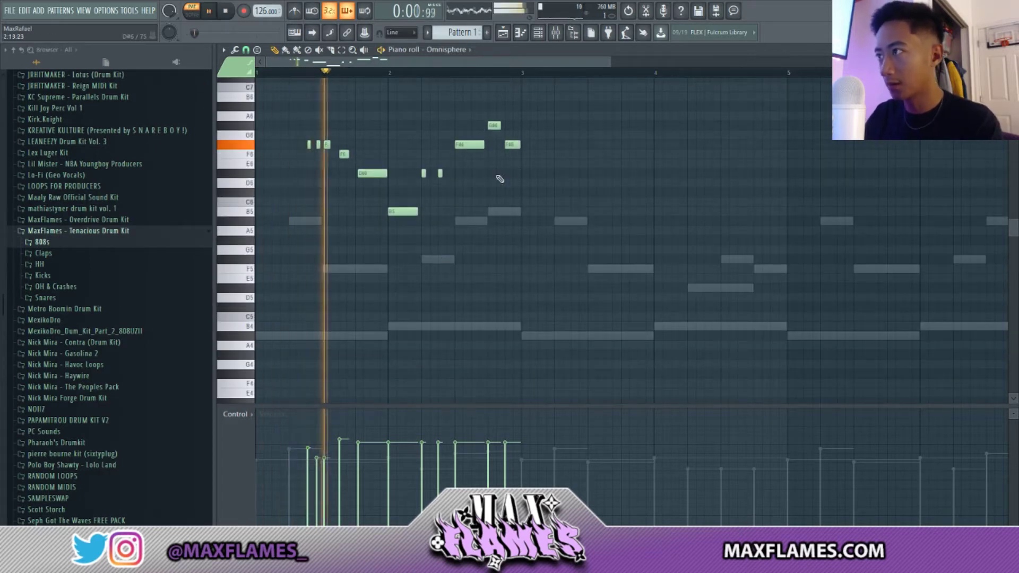
ctrl+scroll(450, 184, up, 1)
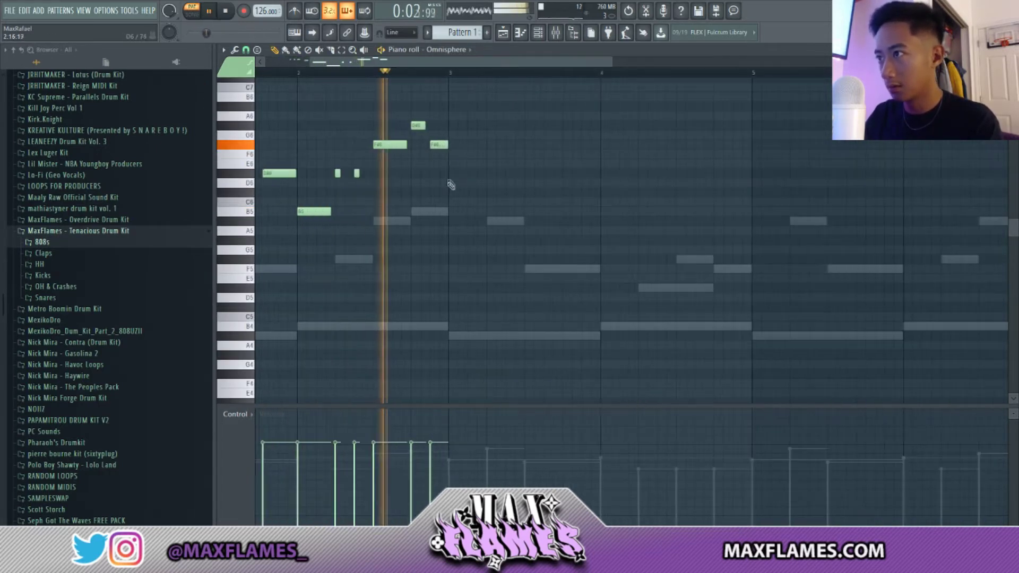
click(301, 73)
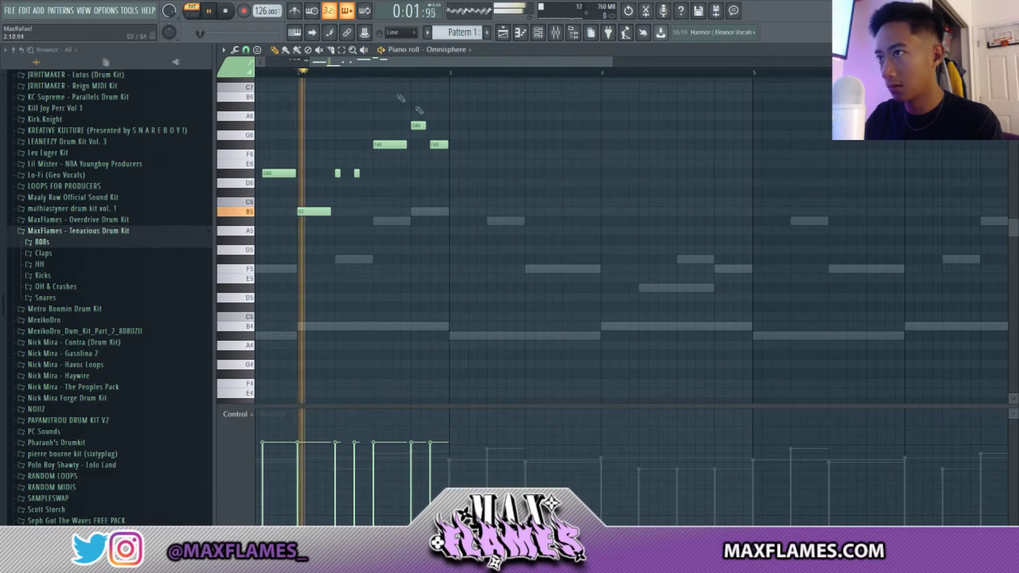
Duplicate the five flute notes of bar 1 into bar 3 and play them back.
ctrl+scroll(374, 167, down, 2)
key(space)
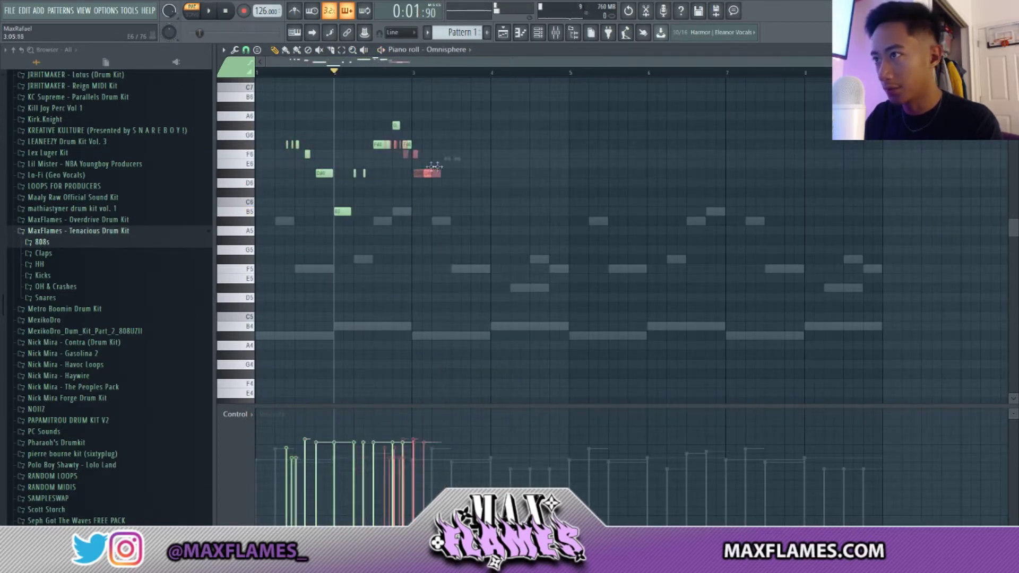
key(space)
ctrl+scroll(464, 186, up, 3)
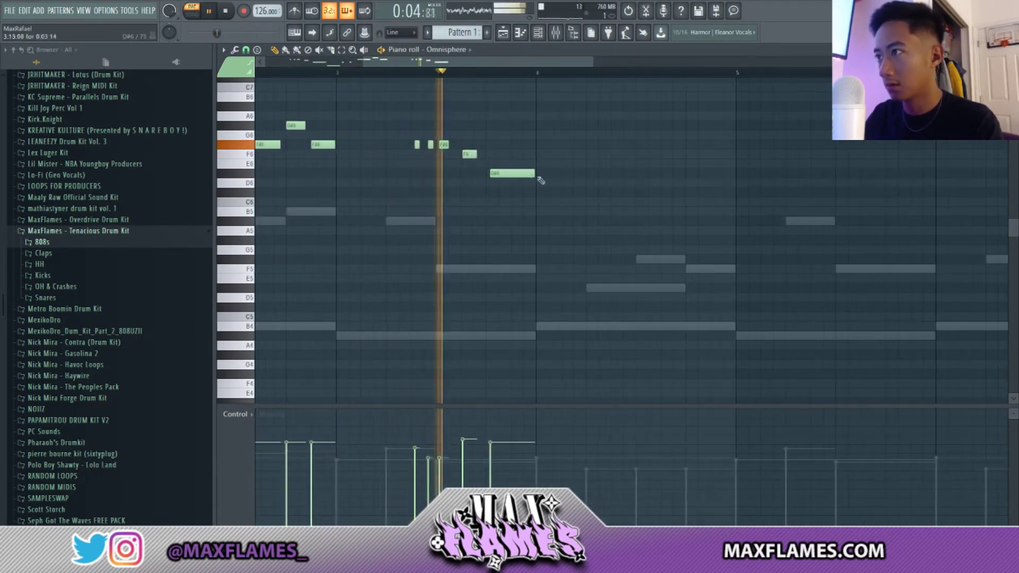
Add a B5 note at the start of bar 4 and lengthen it to nearly one beat.
key(space)
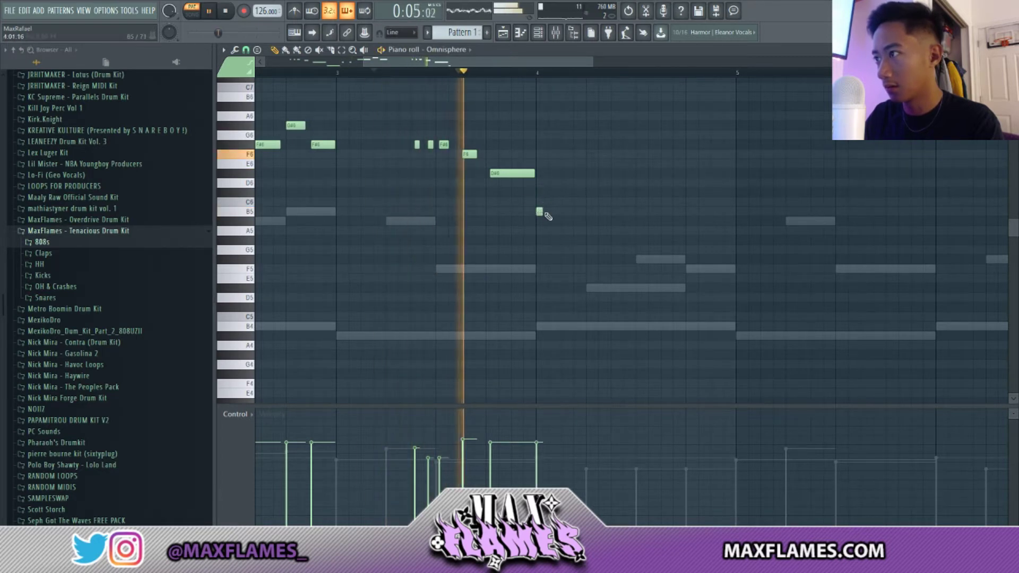
drag(541, 211, 588, 211)
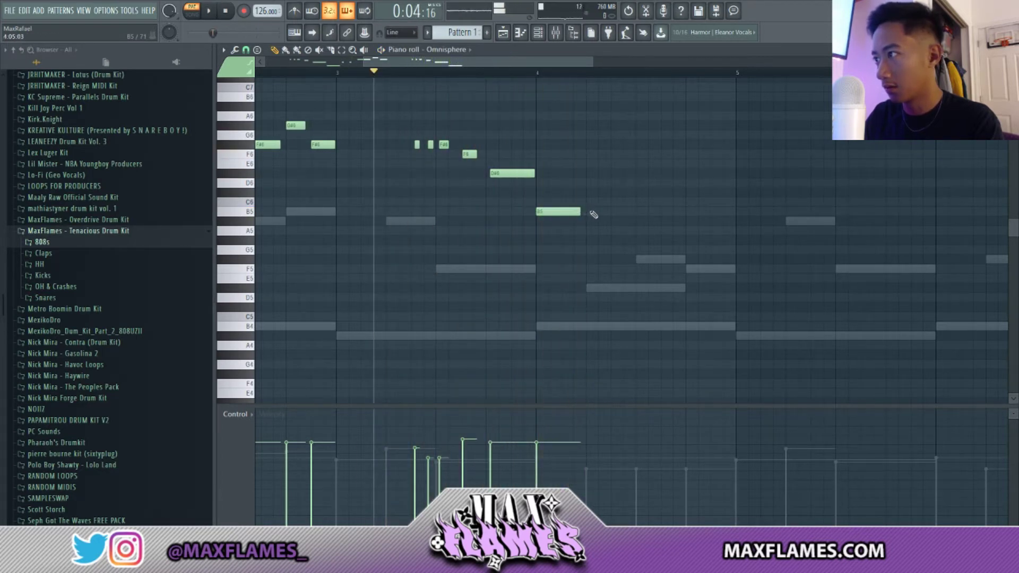
key(space)
Add a high note on the second beat of bar 4 and raise it to B6, auditioning the pitches.
scroll(589, 207, up, 3)
click(610, 173)
key(space)
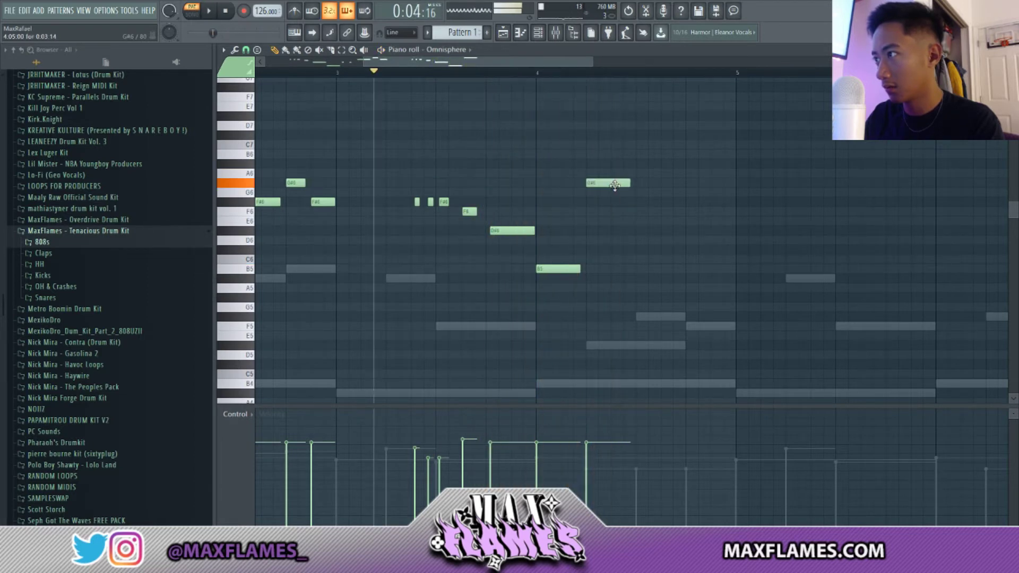
key(space)
drag(615, 185, 615, 166)
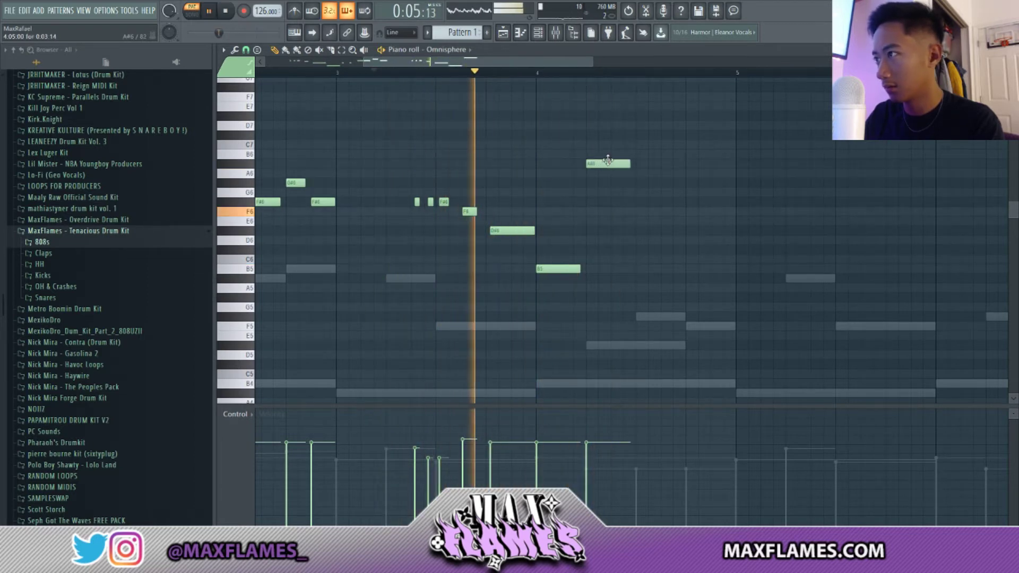
click(644, 184)
key(space)
key(space)
drag(591, 163, 591, 155)
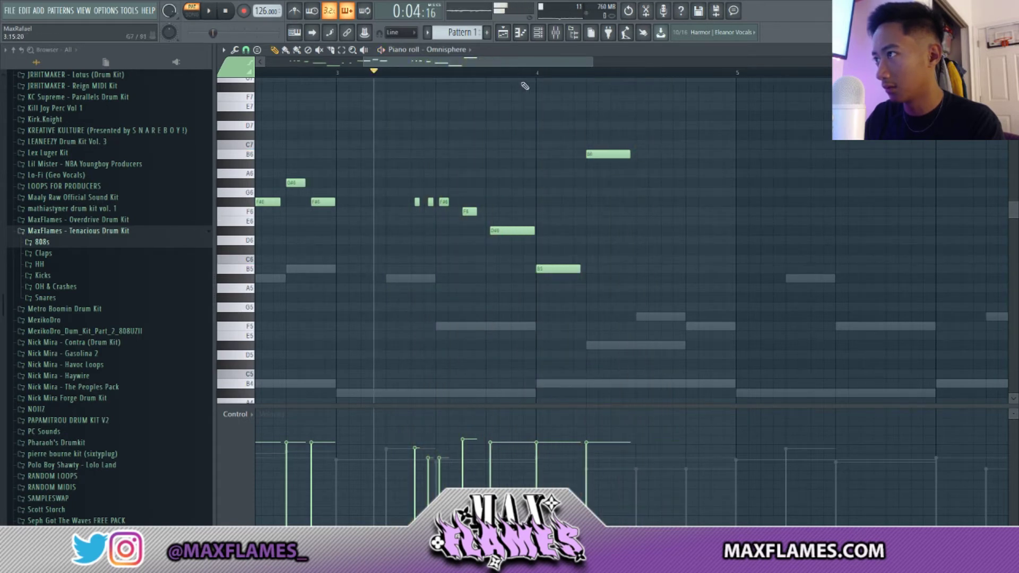
key(space)
key(space)
Complete bar 4 with a C#7, a shorter B6 and an A#6, and play the flute line from the start.
click(693, 155)
key(space)
click(712, 163)
drag(729, 154, 702, 155)
key(space)
key(space)
scroll(732, 166, down, 5)
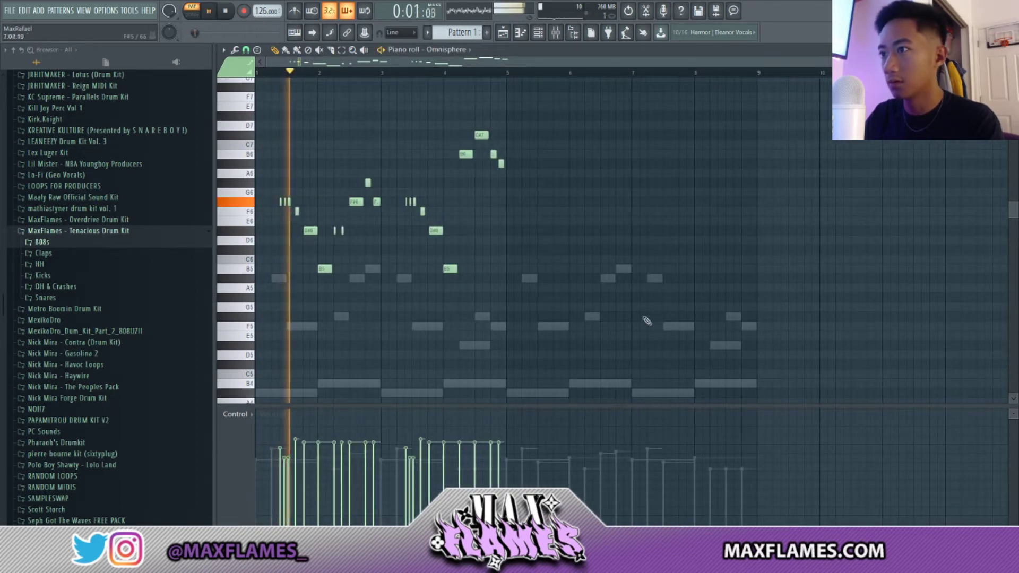
Duplicate the four bars of Omnisphere flute notes into bars 5 to 8.
key(ctrl+a)
scroll(520, 245, up, 3)
key(ctrl+b)
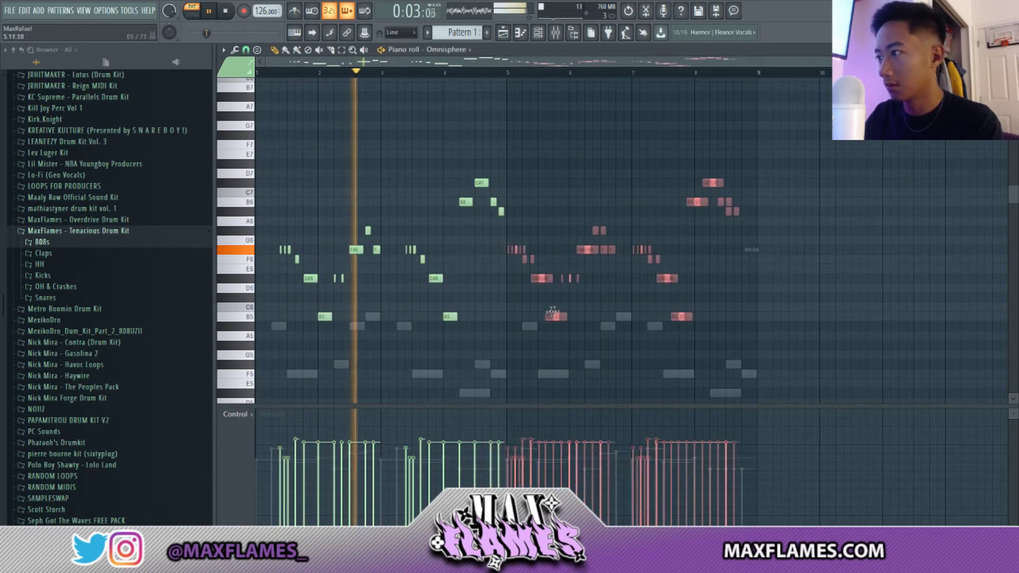
key(ctrl+d)
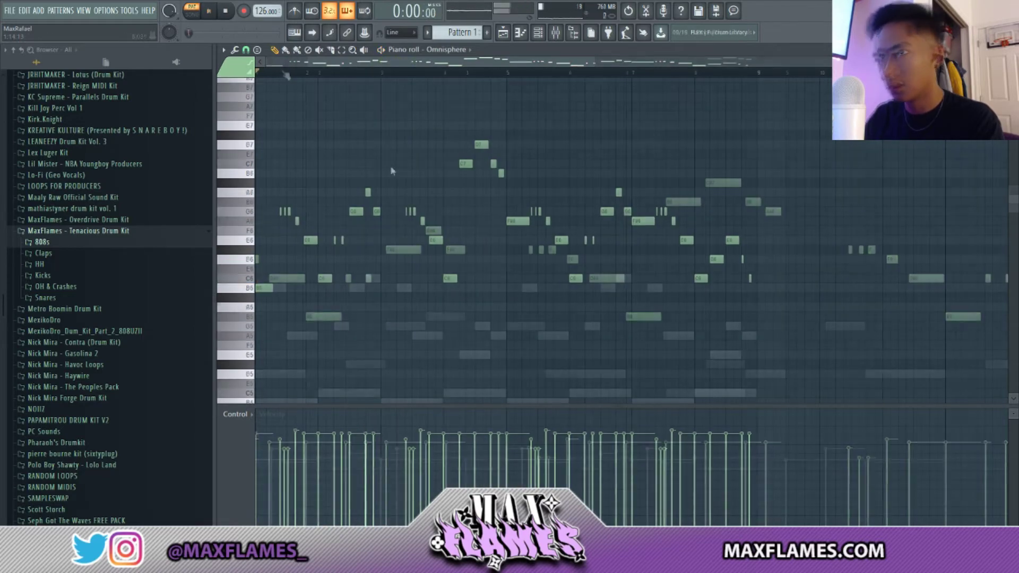
Bring up the channel rack, stop playback, and add an empty Sampler channel below Omnisphere.
click(538, 33)
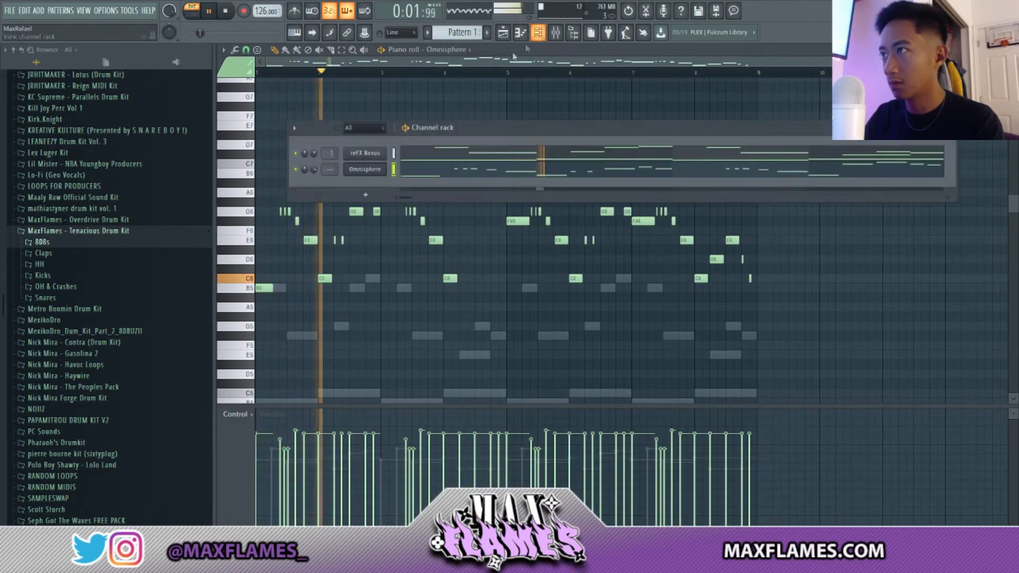
click(351, 194)
click(345, 195)
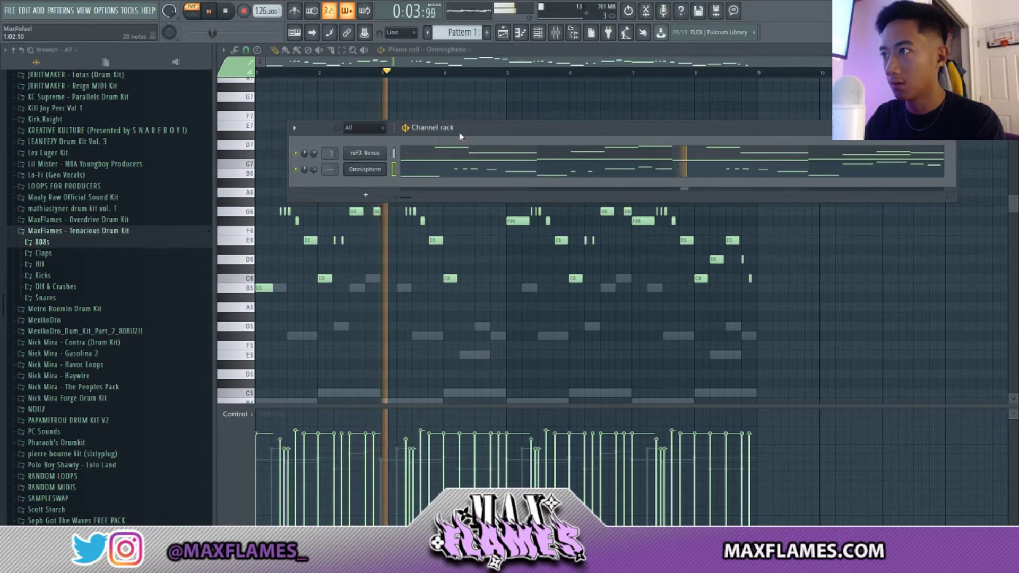
drag(459, 131, 462, 135)
key(space)
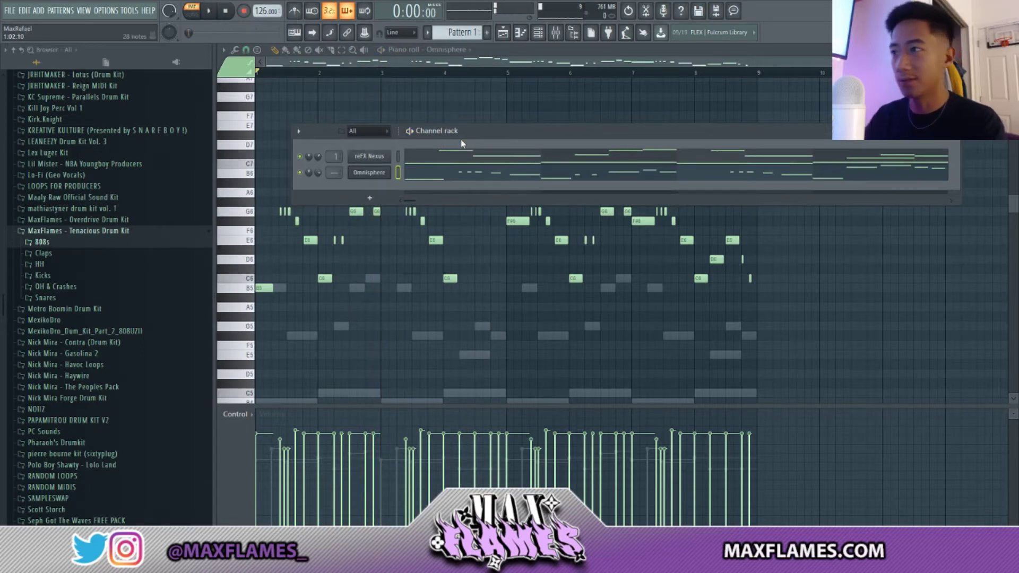
click(369, 200)
click(312, 185)
click(370, 199)
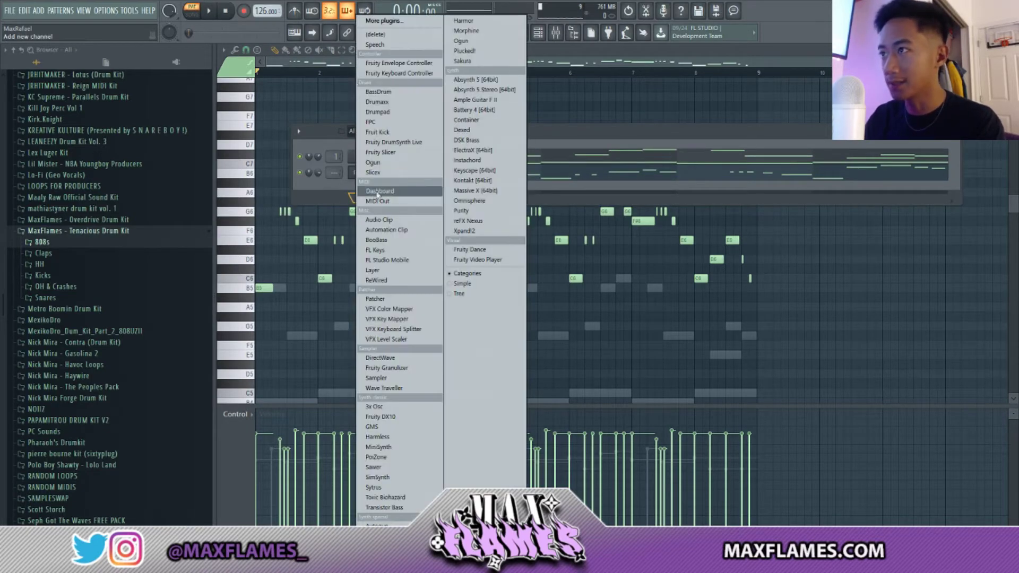
click(370, 36)
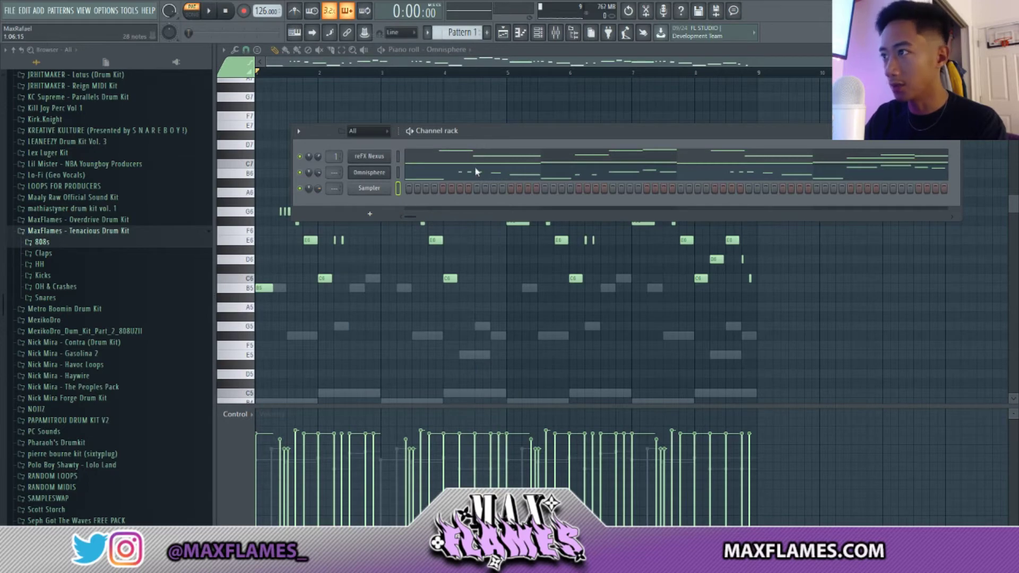
Look through the drum kit folders in the browser and collapse the MaxFlames - Tenarious Drum Kit folder.
drag(482, 132, 475, 149)
scroll(106, 213, up, 10)
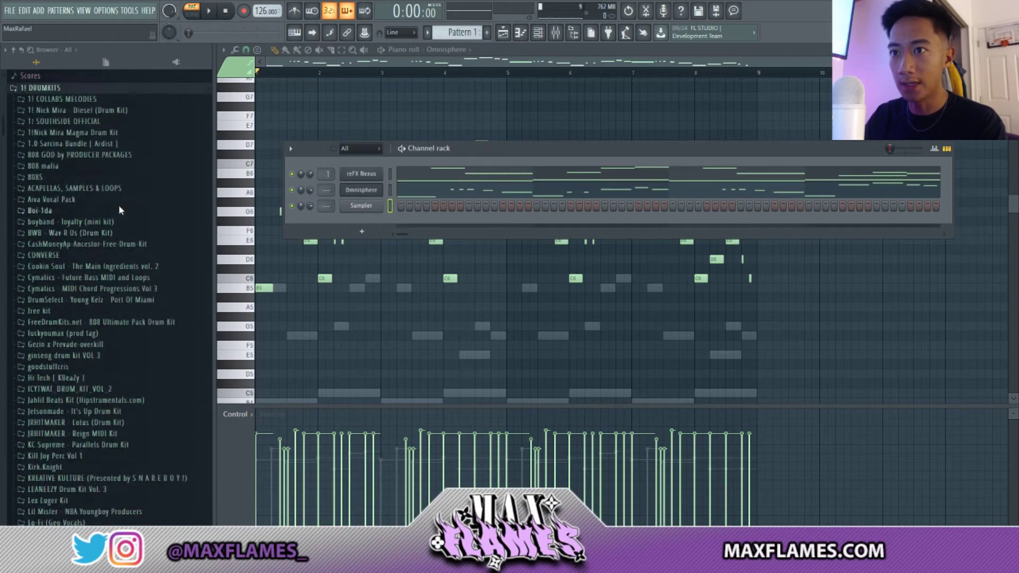
scroll(128, 212, down, 12)
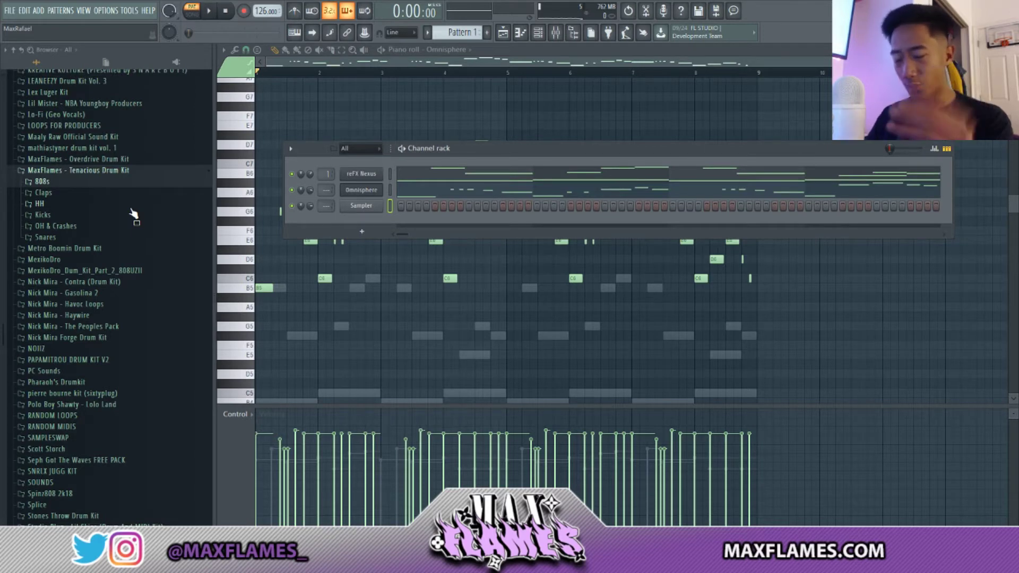
drag(527, 156, 506, 167)
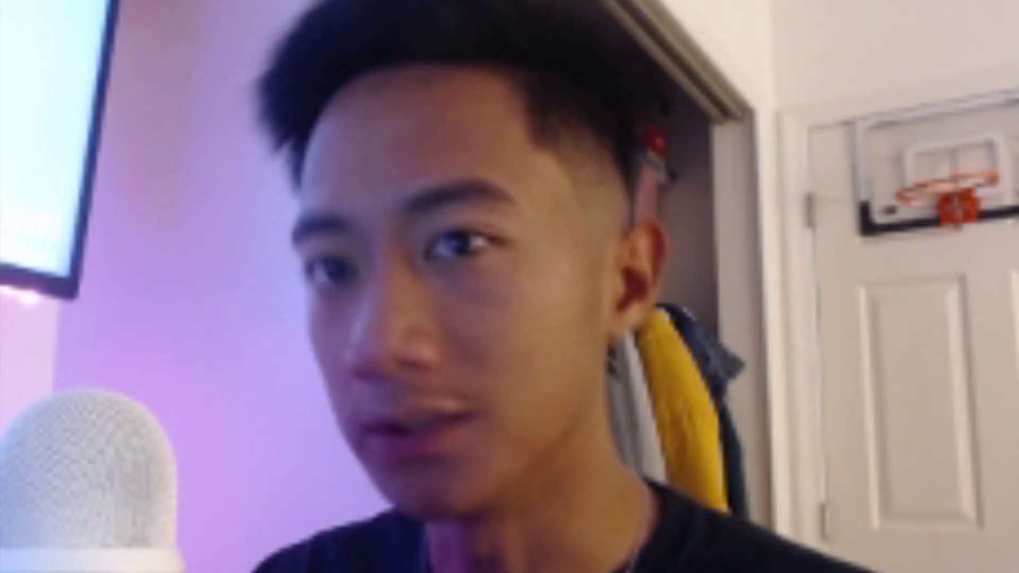
scroll(73, 246, down, 7)
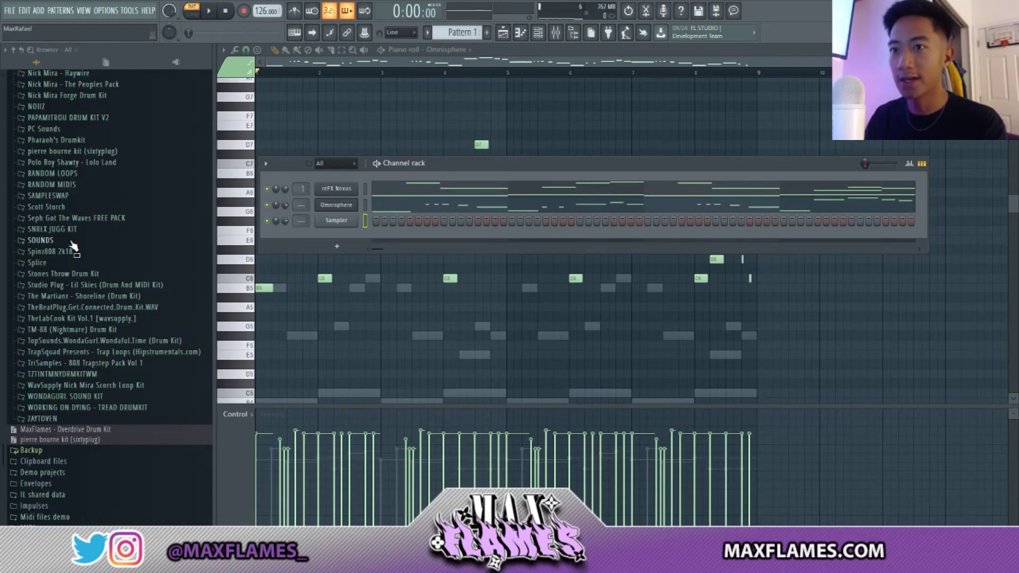
scroll(18, 284, up, 9)
click(27, 291)
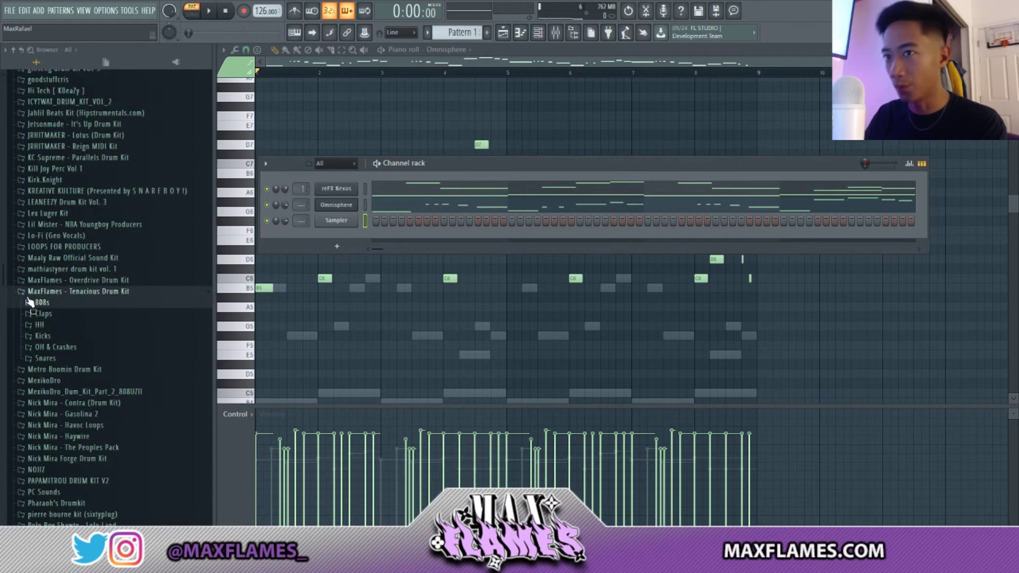
Load the "We all use this" sample from the Jetsonmade - It's Up Drum Kit into the Sampler channel.
scroll(30, 302, up, 5)
click(45, 306)
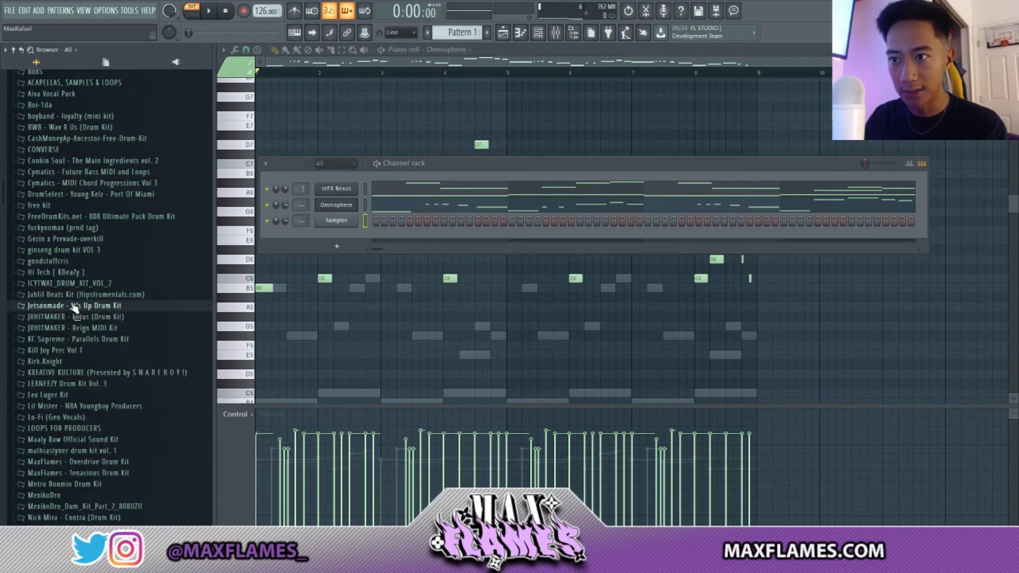
scroll(59, 286, down, 3)
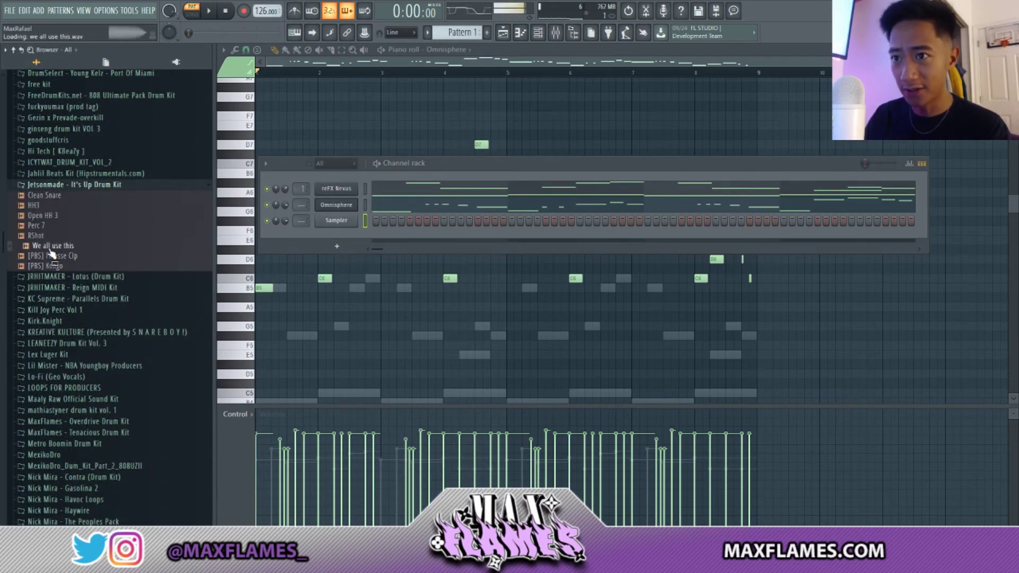
drag(461, 166, 437, 185)
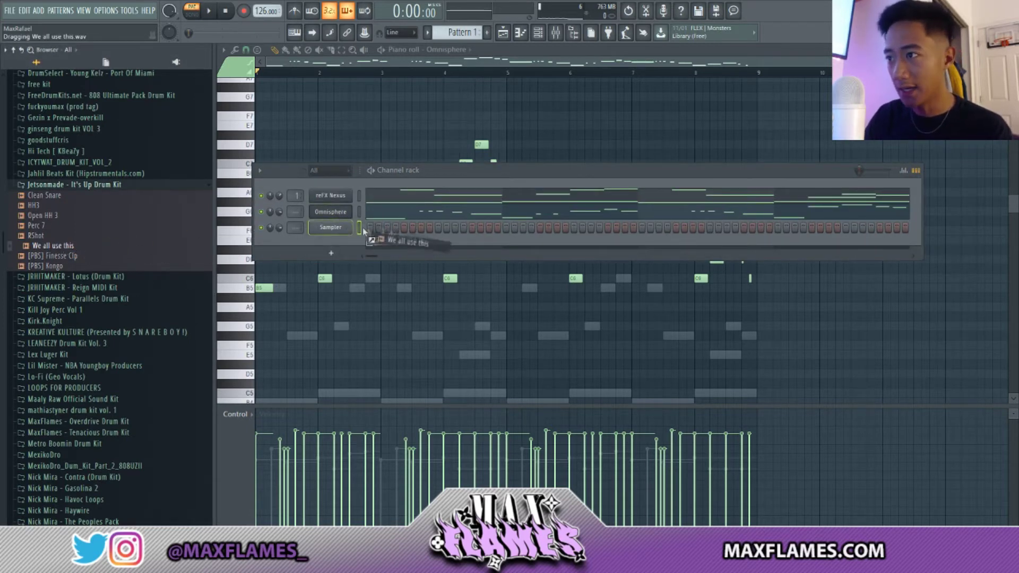
drag(346, 232, 344, 231)
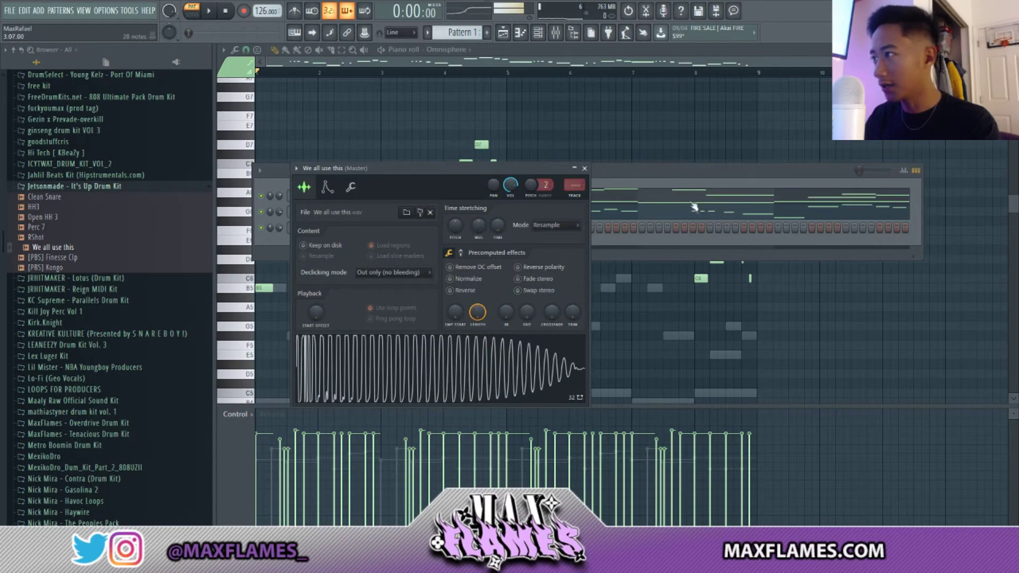
click(626, 252)
Write an eight-bar 808 line for "We all use this", opening on B5 and using mostly B4, C5, D5 and E5 notes.
right_click(351, 226)
click(362, 229)
scroll(310, 225, down, 3)
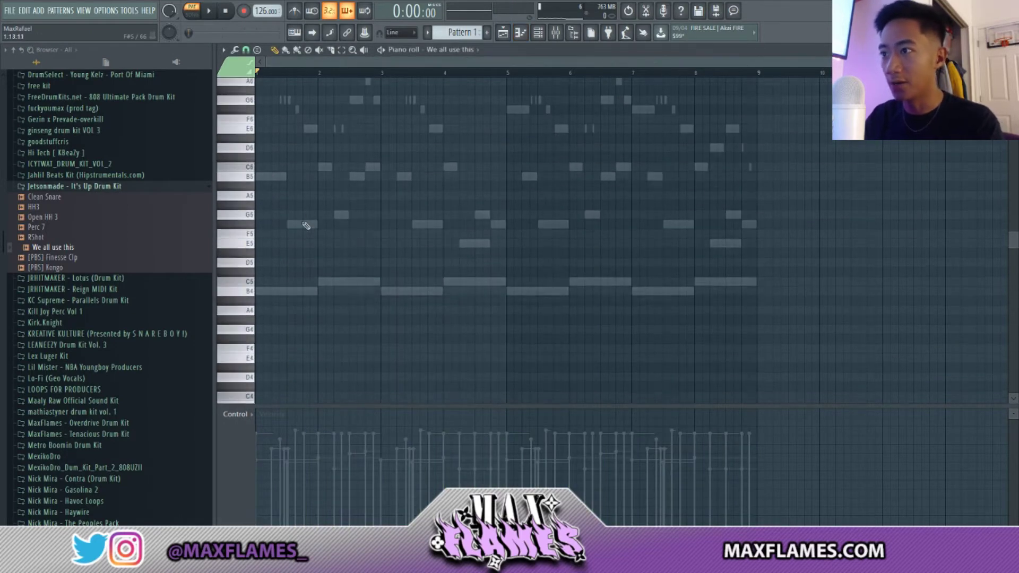
scroll(297, 226, up, 2)
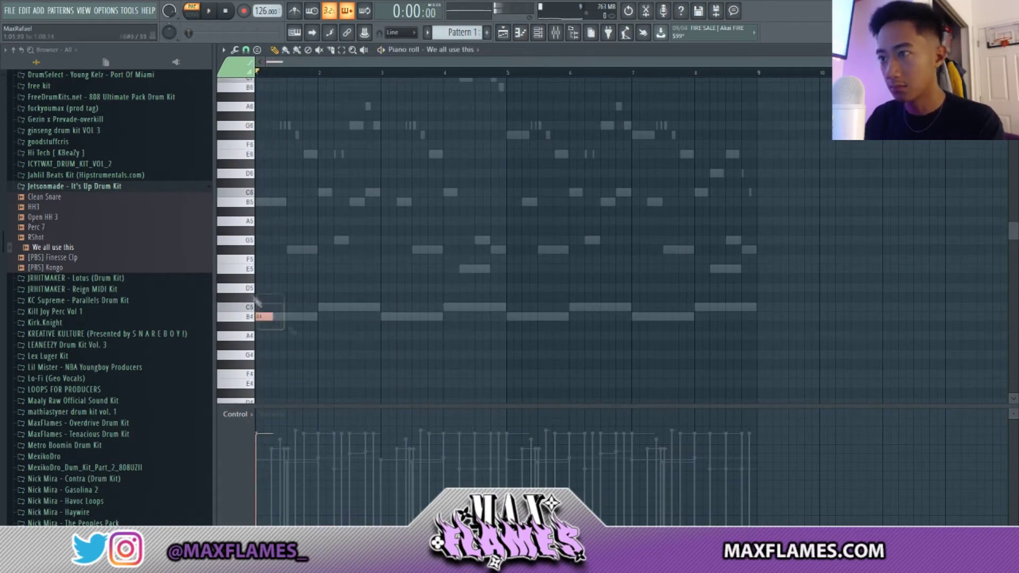
drag(264, 316, 264, 173)
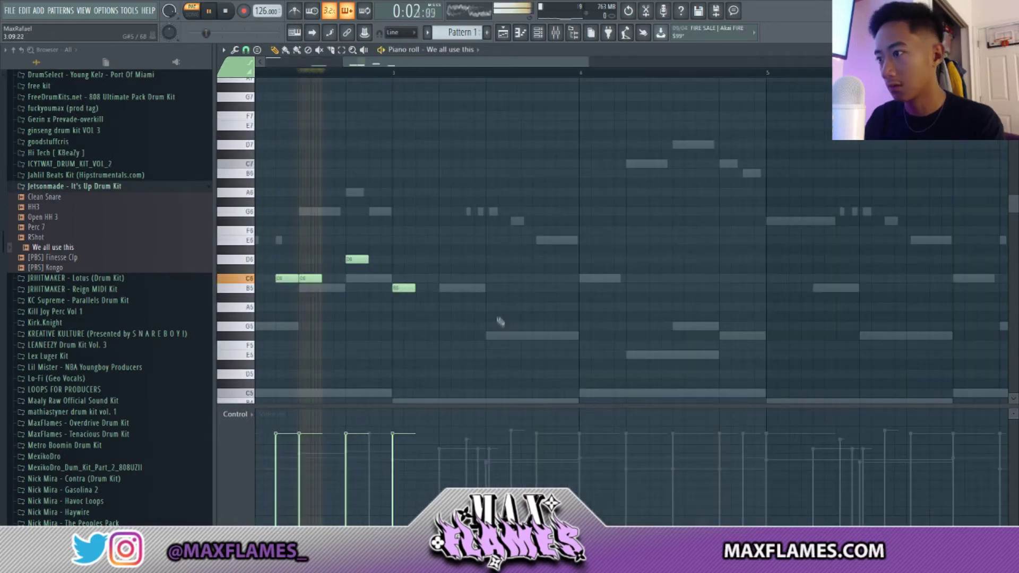
scroll(562, 219, down, 3)
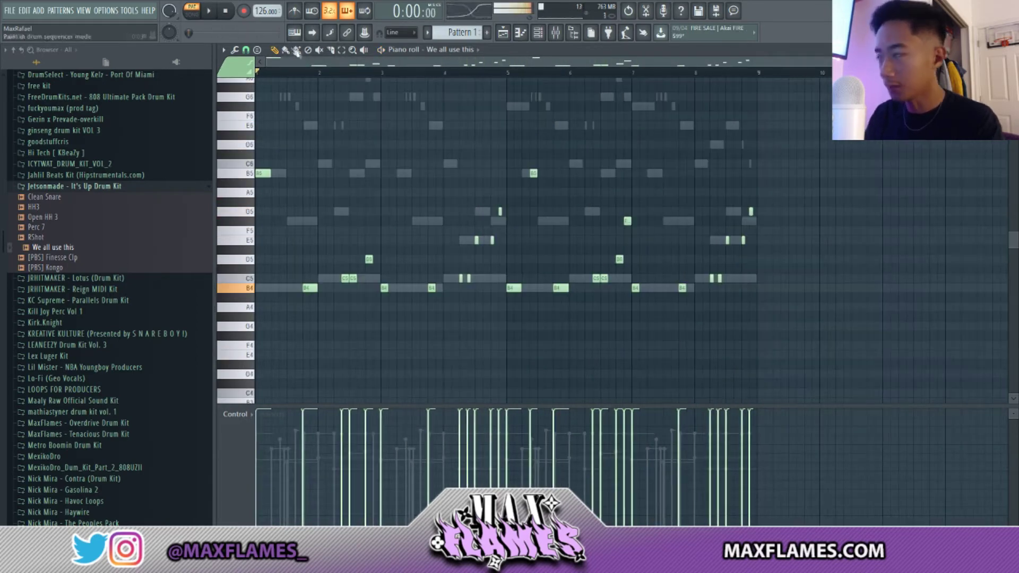
Review the 808 line in the piano roll, comparing its note placement with the melody's ghost notes across the eight bars.
click(542, 39)
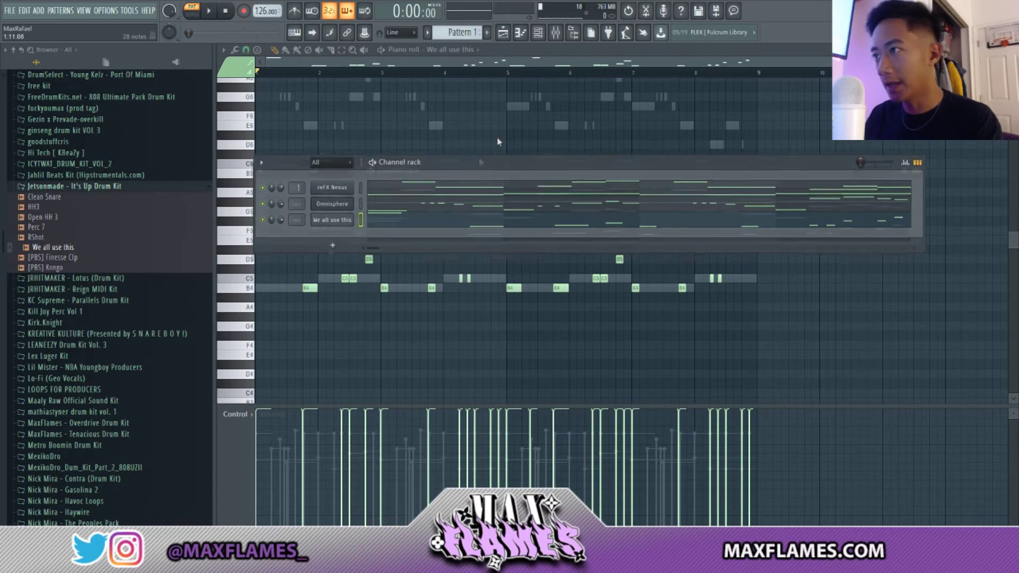
drag(499, 164, 541, 104)
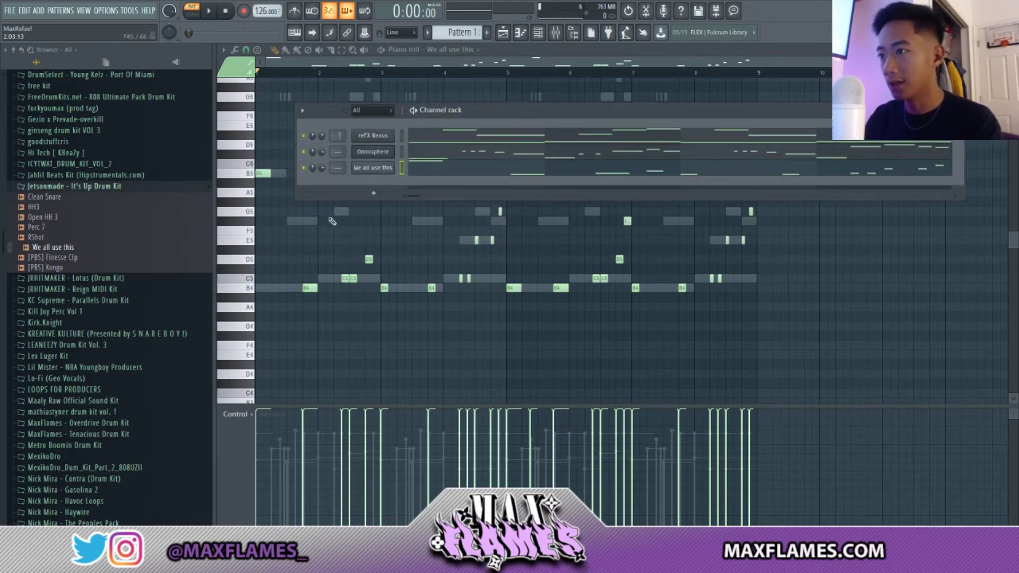
key(F6)
scroll(291, 76, up, 4)
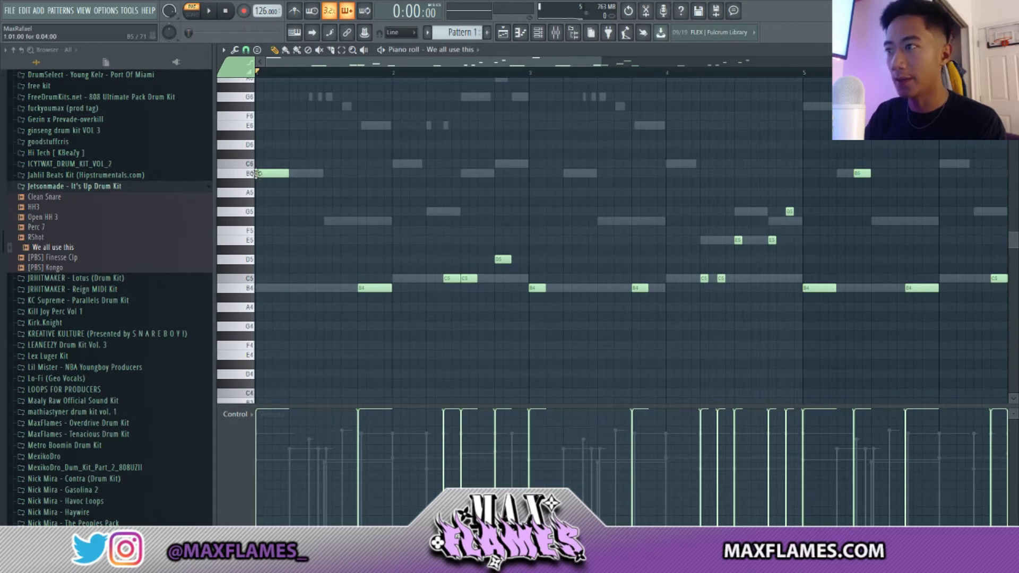
scroll(318, 189, down, 2)
scroll(467, 174, up, 3)
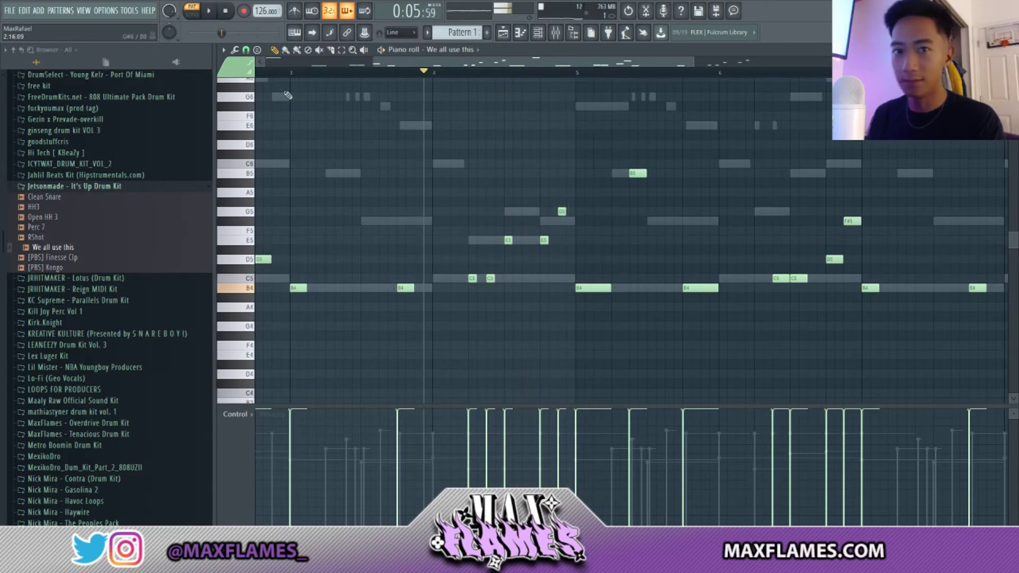
scroll(453, 156, down, 3)
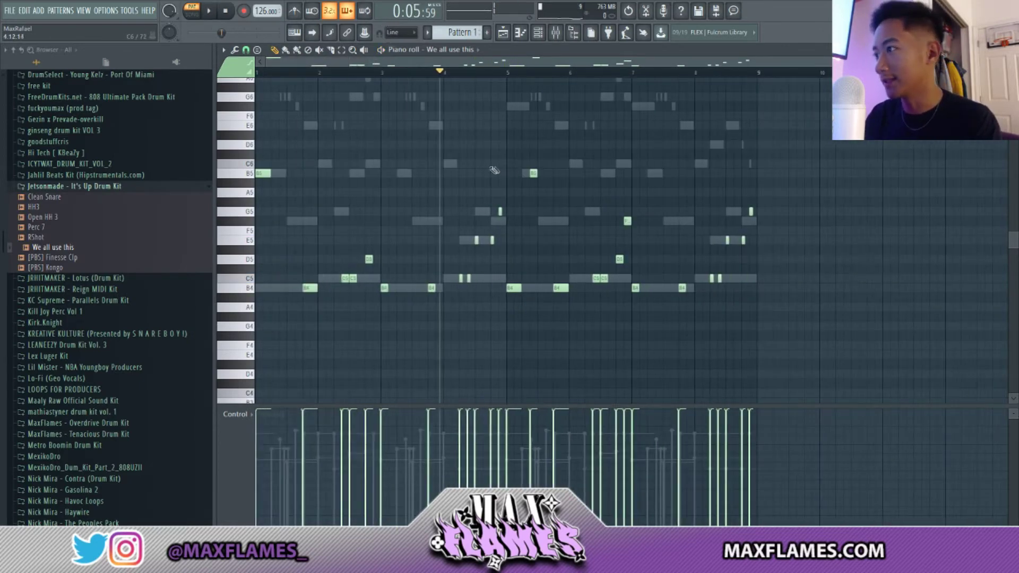
scroll(461, 159, up, 3)
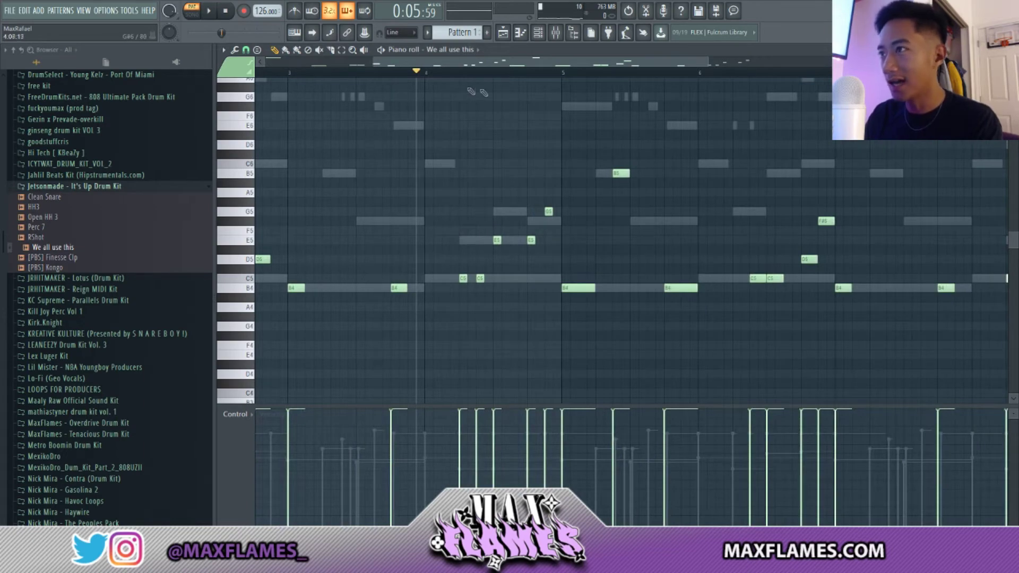
scroll(430, 81, down, 3)
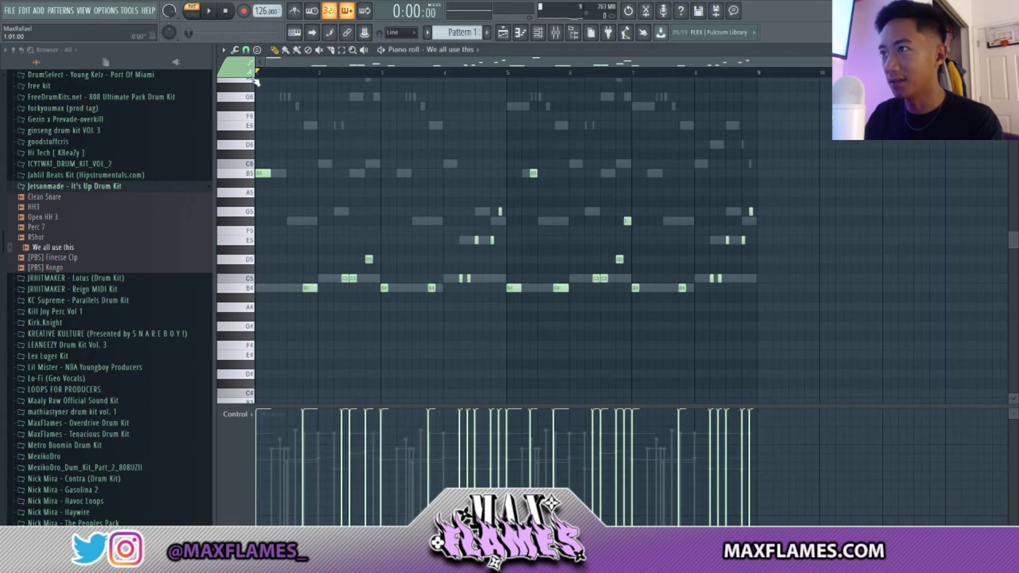
scroll(454, 177, up, 3)
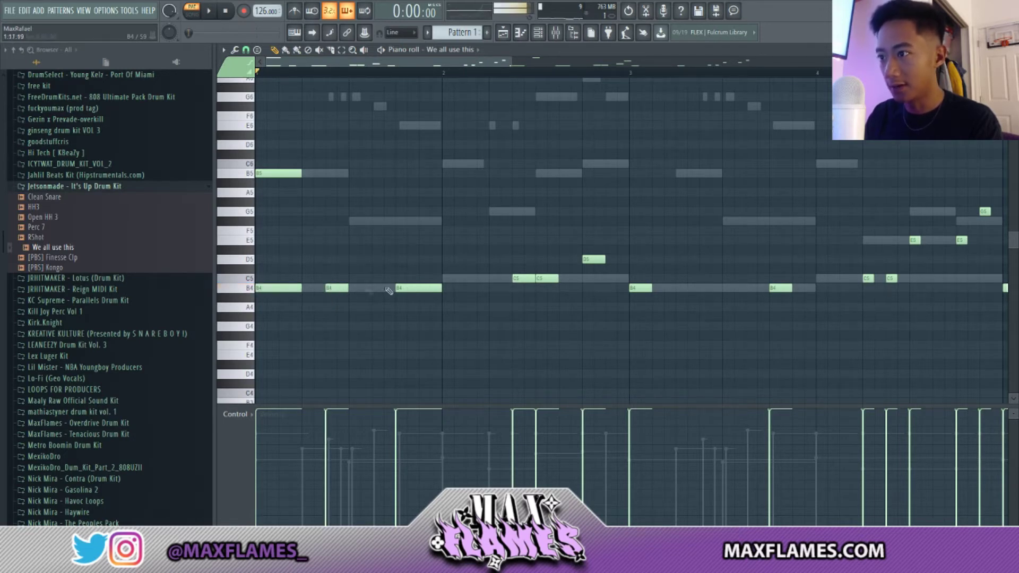
scroll(317, 289, down, 3)
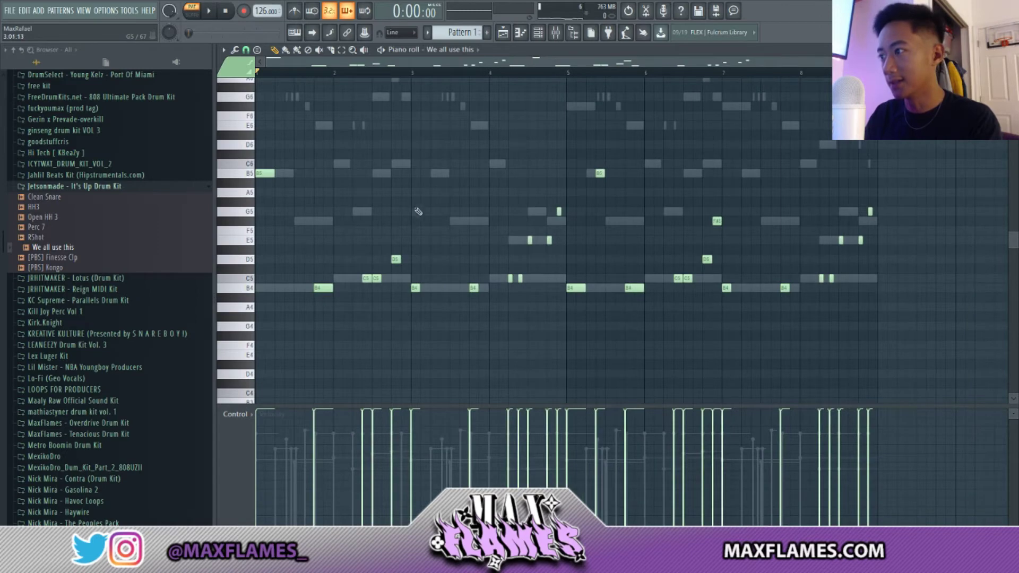
Add Clap [ Paint ] from the Claps folder of 5.0 ALL KITS in the 1.0 Sarcina Bundle as a new channel.
key(F6)
scroll(80, 172, up, 8)
click(85, 159)
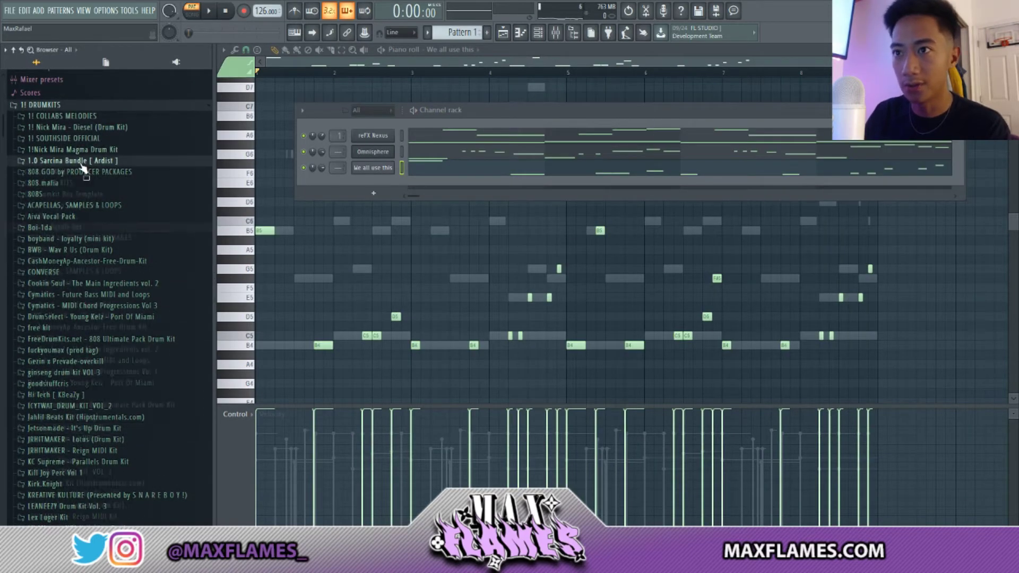
click(78, 183)
click(62, 207)
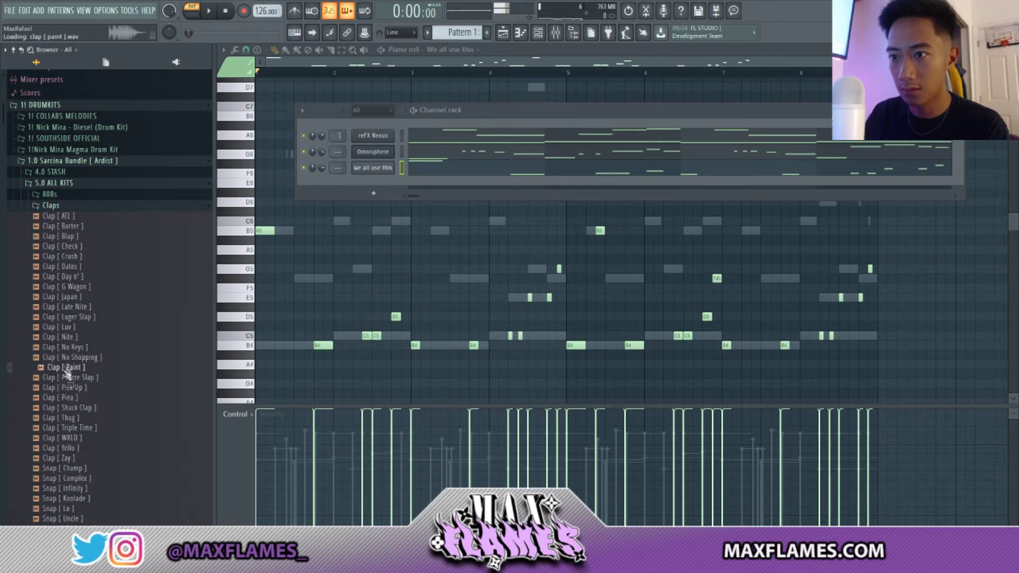
drag(381, 193, 383, 196)
Place a Clap [ Paint ] hit on the third beat of each of the first four bars while the loop plays.
key(space)
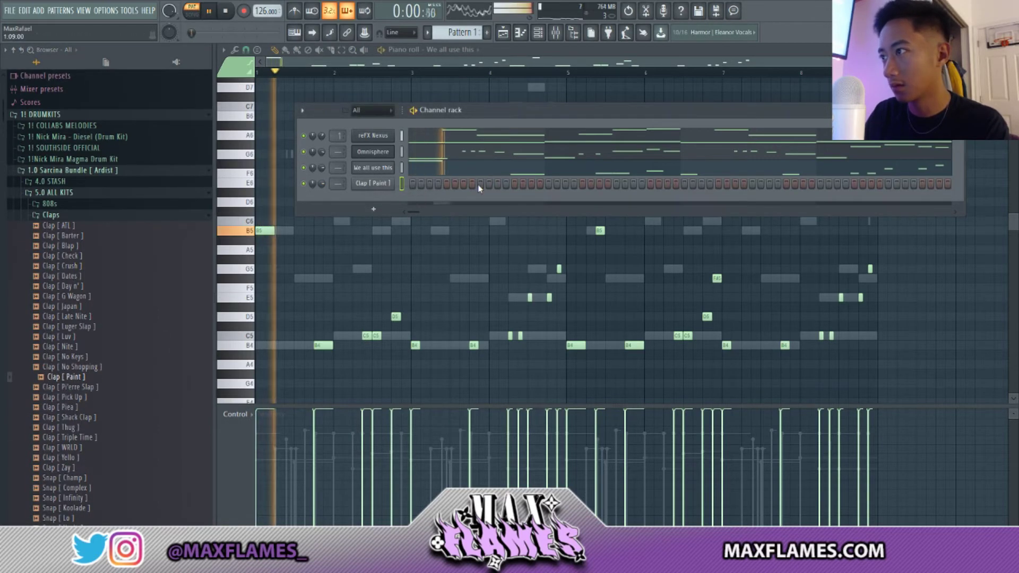
click(751, 184)
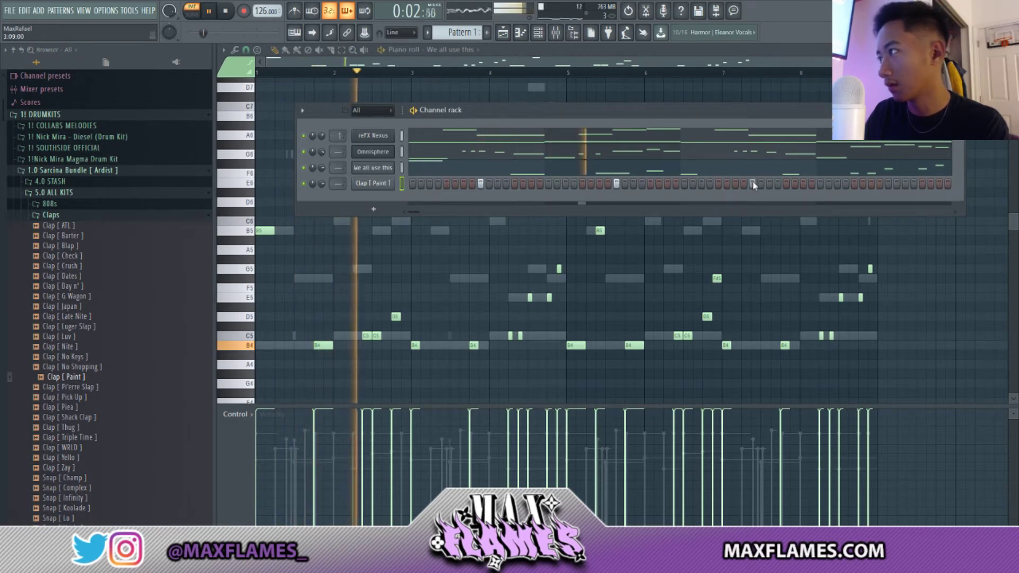
click(888, 184)
Repeat the four Clap [ Paint ] hits across bars five to eight, on the third beat of each bar at C5.
right_click(374, 183)
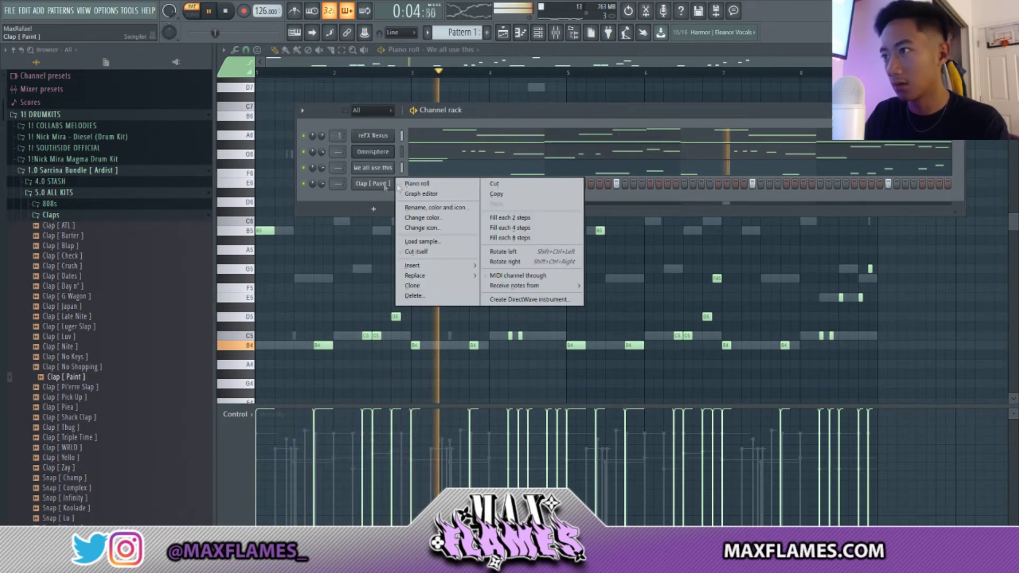
click(414, 184)
key(ctrl+b)
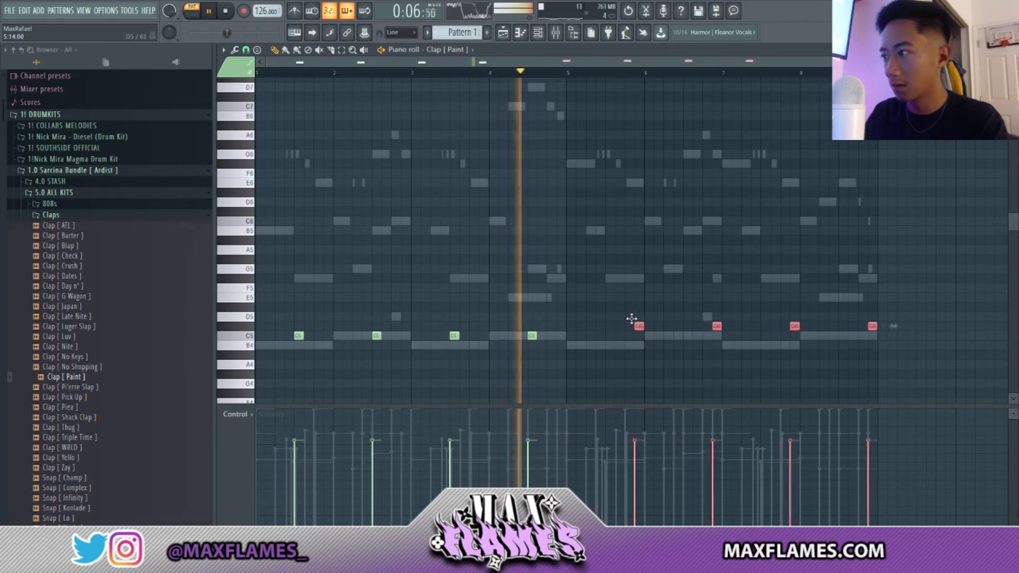
key(ctrl+d)
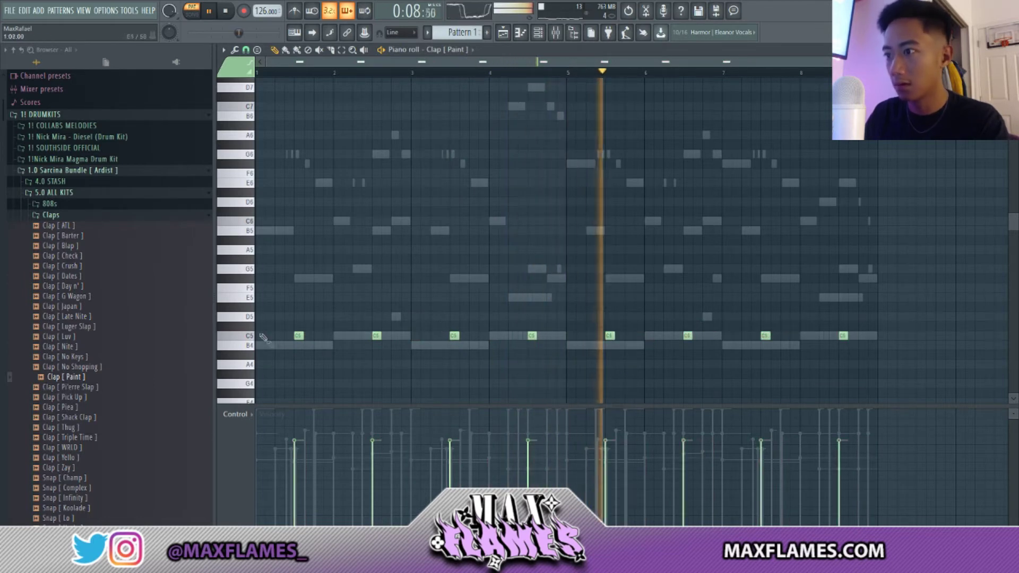
Raise the velocity of all the Clap [ Paint ] notes to maximum.
key(ctrl+a)
scroll(329, 363, up, 5)
key(ctrl+d)
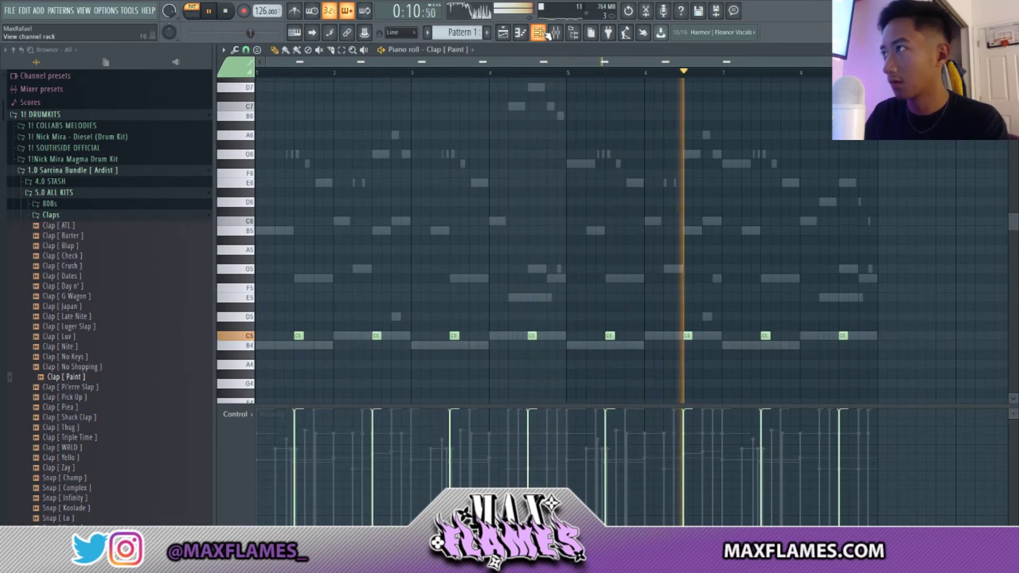
Add WOD - HIHAT 3 from the WORKING ON DYING - TREAD DRUMKIT folder as a new channel.
key(F6)
right_click(366, 186)
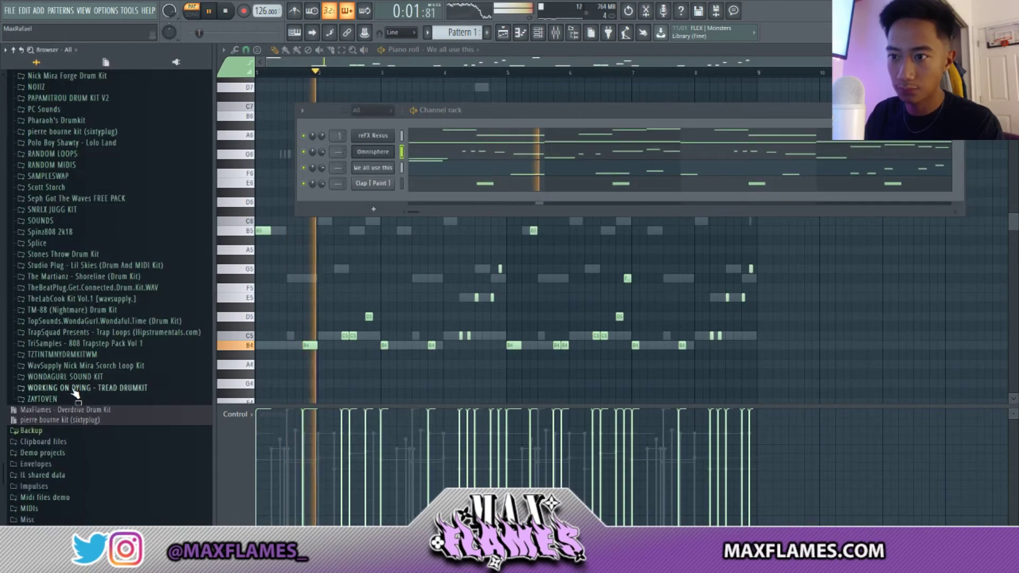
click(74, 393)
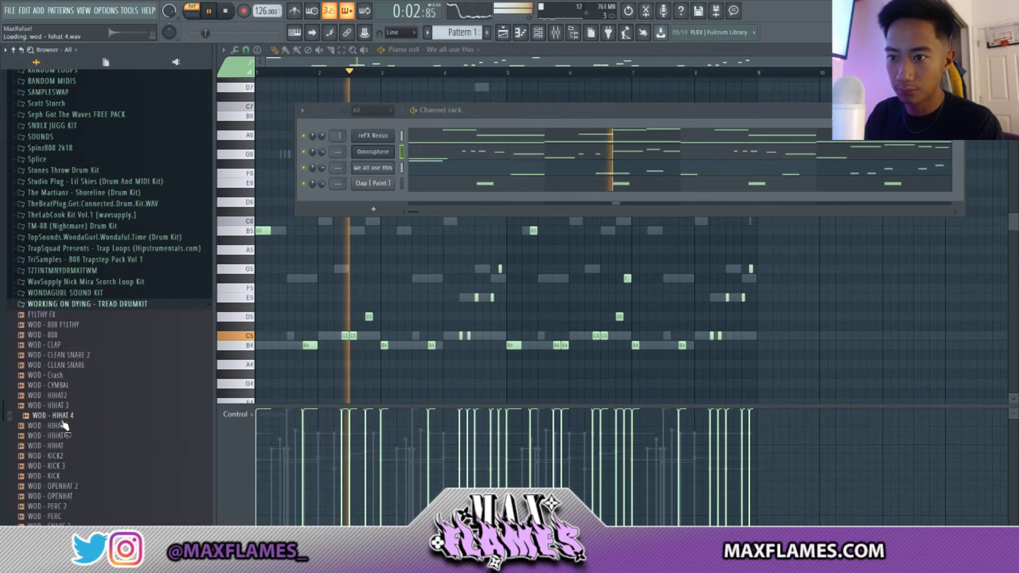
click(60, 397)
drag(62, 402, 418, 207)
Place WOD - HIHAT 3 hits on steps 1, 5, 6, 17, 21, 22, 23, 29, 31 and 32 of the pattern.
key(space)
key(space)
click(446, 199)
click(455, 199)
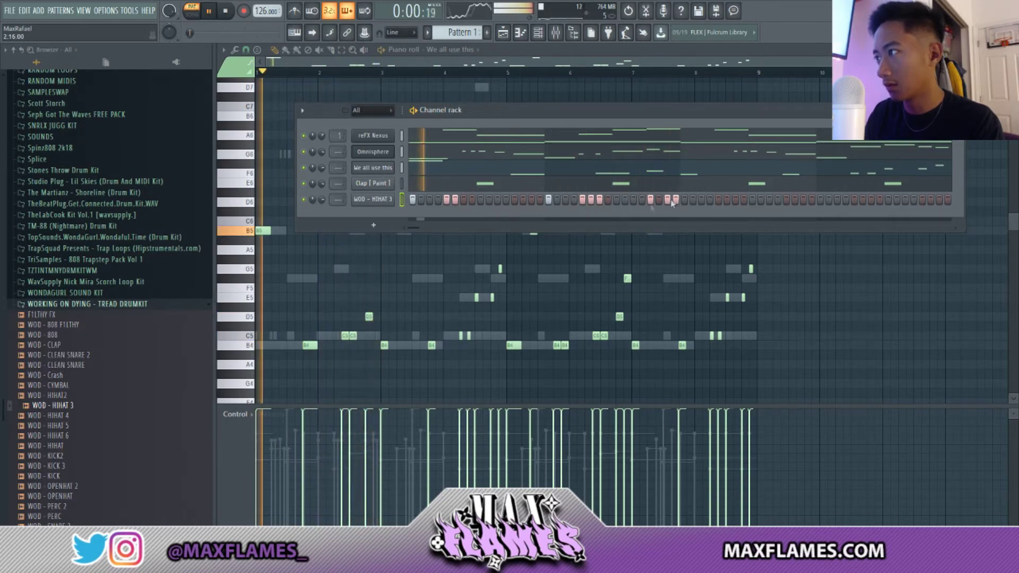
Repeat the two-bar WOD - HIHAT 3 pattern across bars three and four in its piano roll.
right_click(366, 199)
click(366, 197)
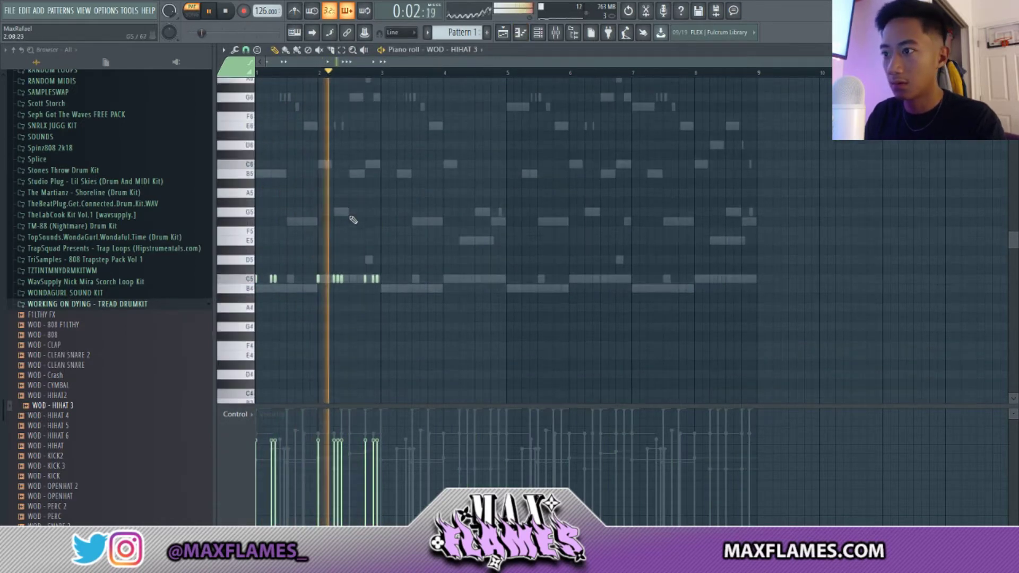
scroll(372, 252, up, 3)
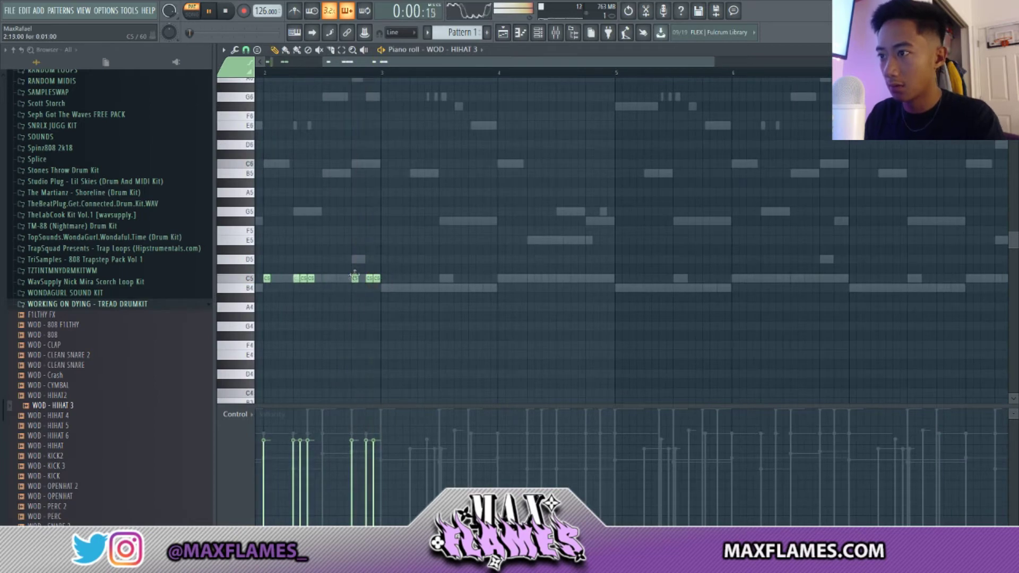
scroll(361, 278, down, 3)
key(ctrl+b)
right_click(379, 312)
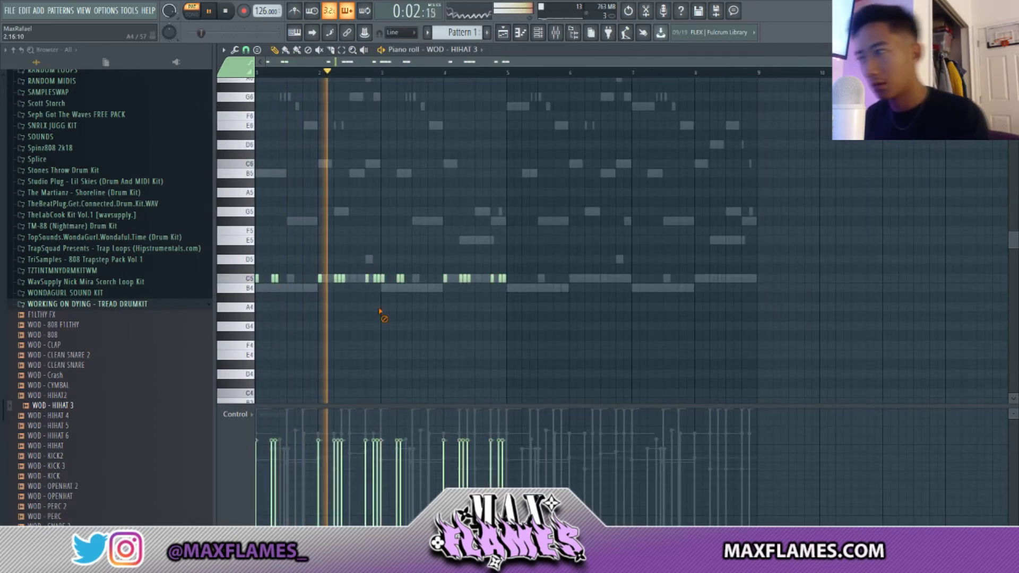
Add two G#4 hits followed by two A#4 hits to the hi-hat in the second half of bar one.
scroll(349, 302, up, 3)
key(space)
scroll(339, 308, down, 3)
scroll(285, 326, up, 3)
key(space)
click(327, 317)
click(344, 317)
click(361, 298)
click(370, 299)
scroll(376, 323, up, 3)
scroll(393, 313, down, 3)
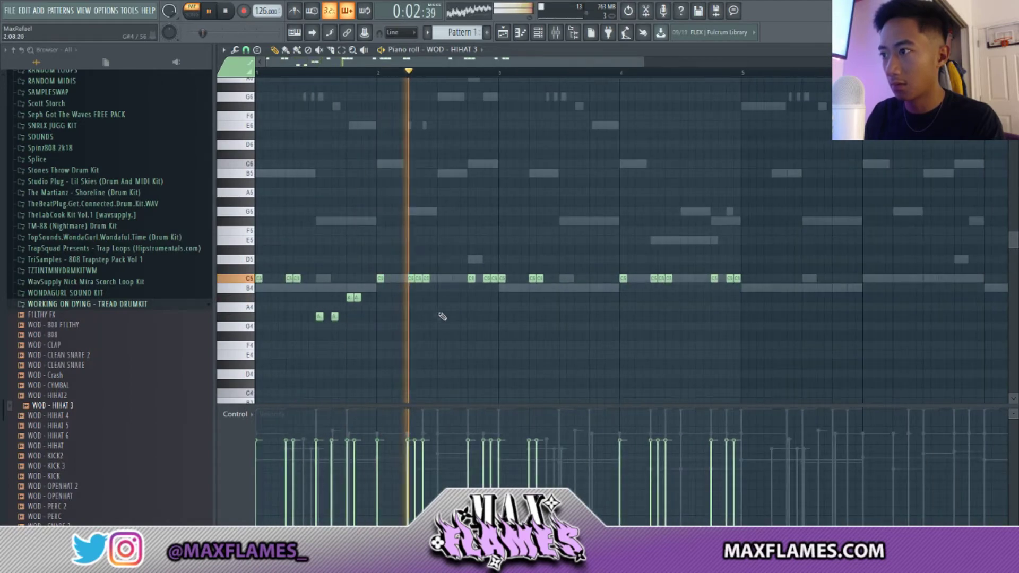
Set the piano roll snap to 1/3 beat and add three evenly spaced A4 hi-hat hits near the end of bar three.
scroll(459, 317, down, 2)
scroll(425, 318, up, 3)
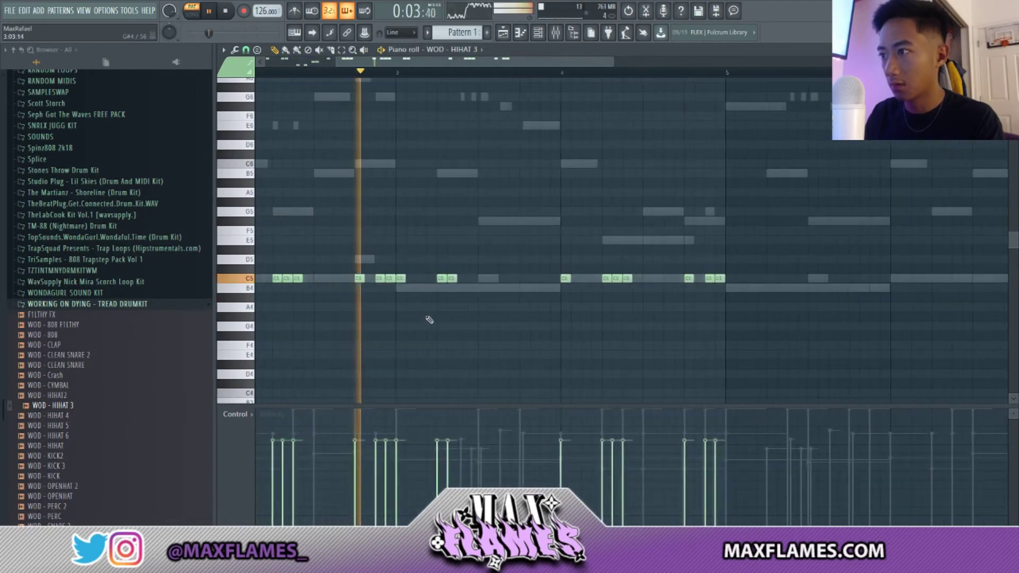
click(483, 308)
click(245, 49)
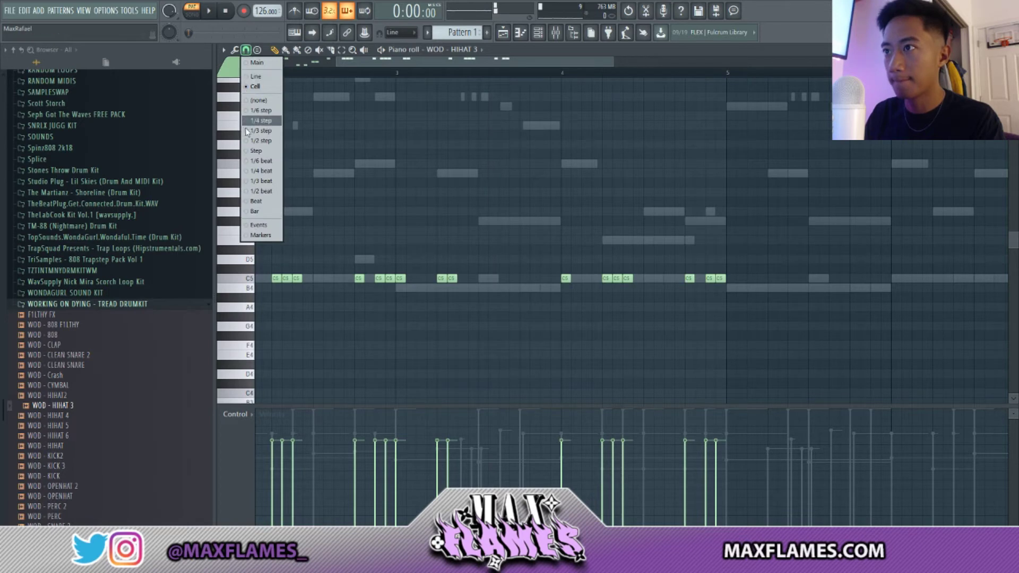
click(271, 182)
key(space)
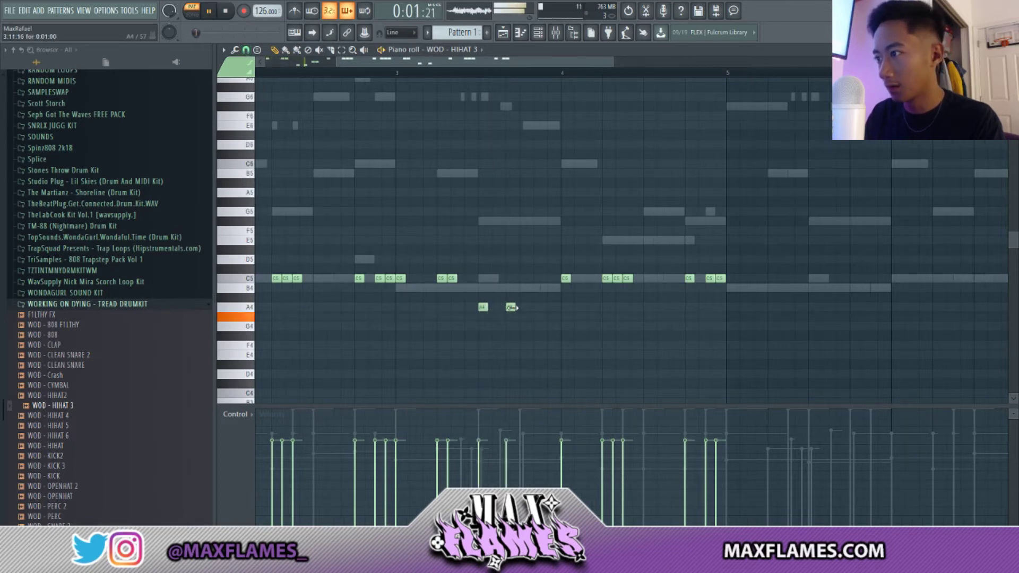
click(496, 308)
scroll(499, 345, down, 1)
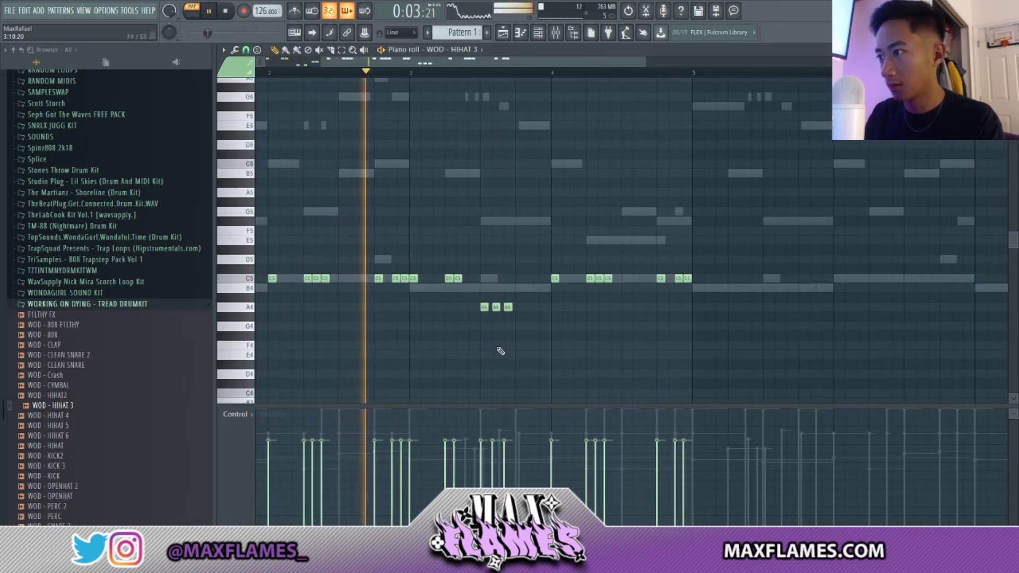
mouse_move(521, 325)
mouse_down()
mouse_move(486, 310)
mouse_move(519, 310)
mouse_up()
click(590, 335)
scroll(654, 325, down, 1)
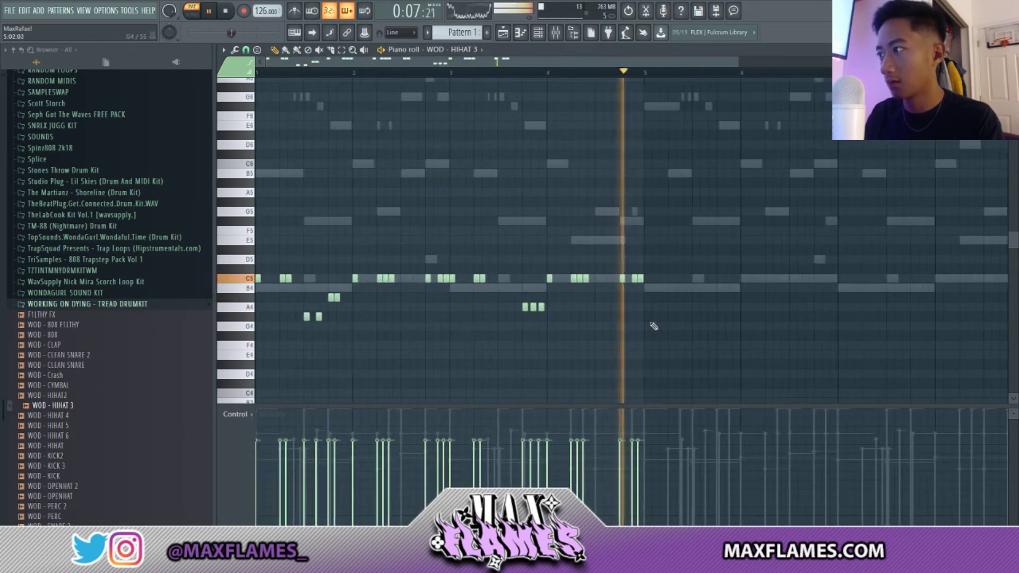
Add two C5 hi-hat hits in bar three, on steps 9 and 11, just before the A4 triplet.
right_click(261, 65)
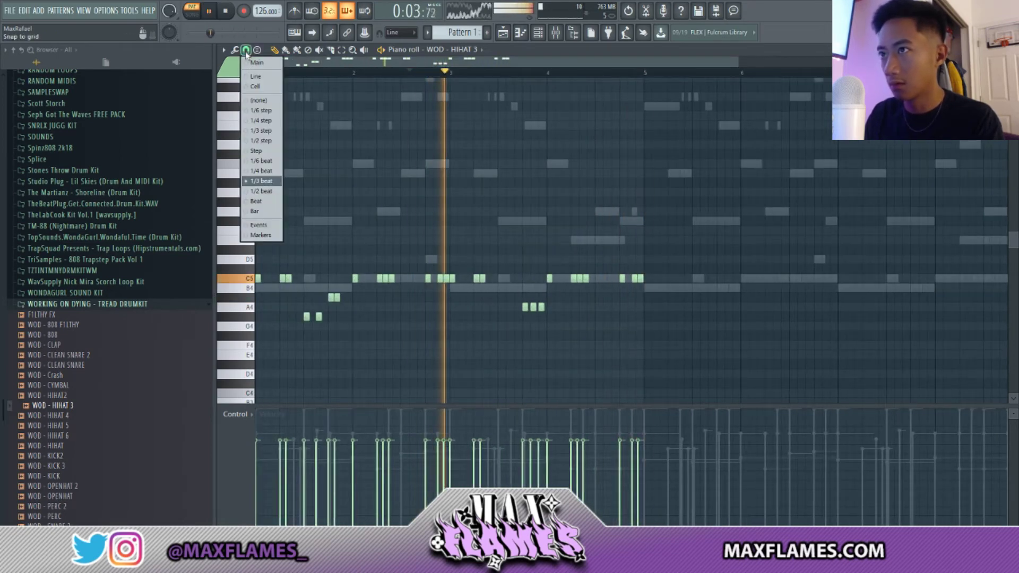
scroll(495, 302, up, 1)
click(480, 279)
double_click(479, 279)
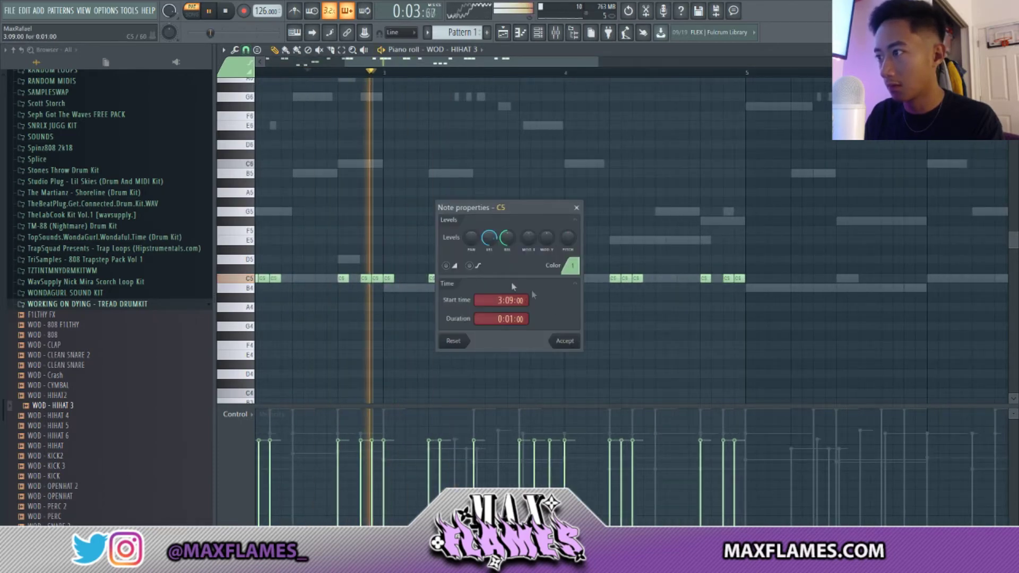
click(564, 342)
scroll(533, 329, down, 3)
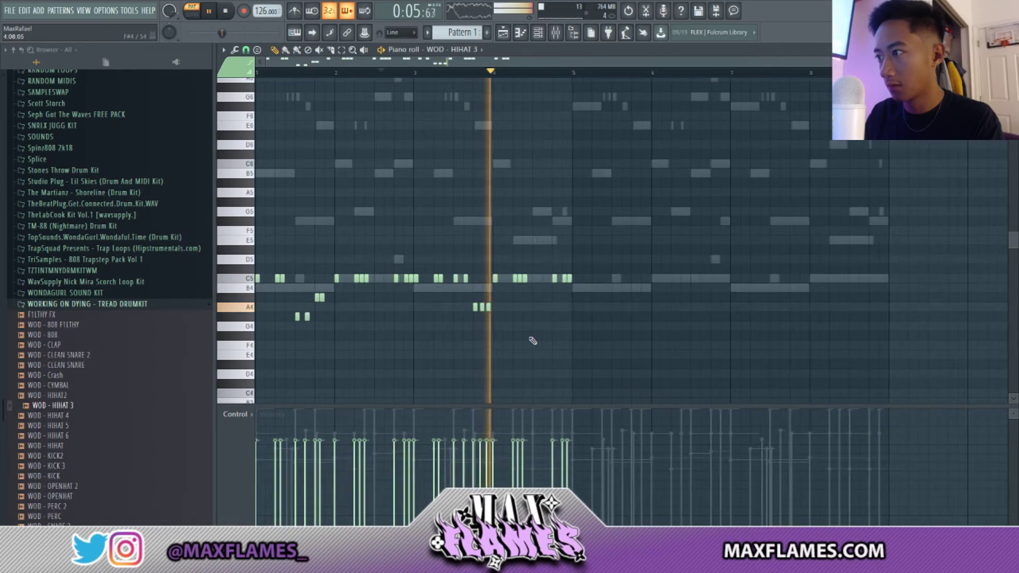
Repeat the four-bar hi-hat pattern across bars five to eight and raise the velocity of all its notes.
key(ctrl+b)
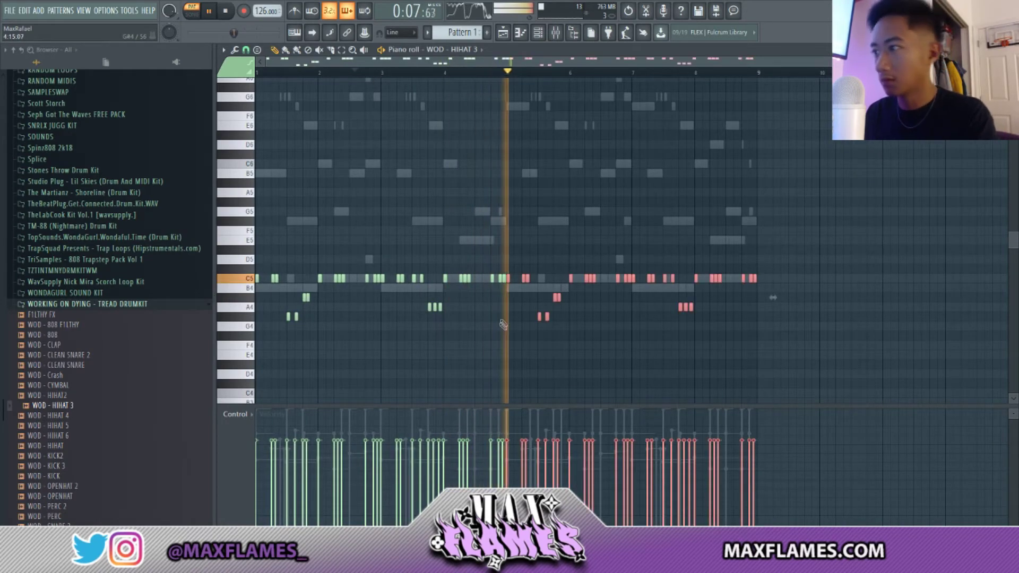
scroll(509, 343, up, 2)
scroll(509, 344, down, 2)
key(ctrl+a)
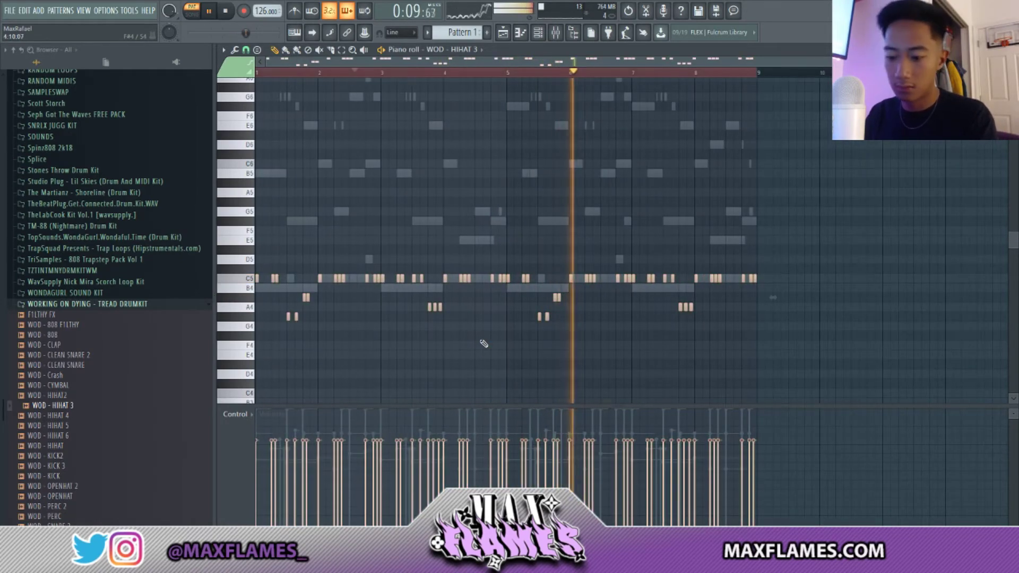
key(ctrl+d)
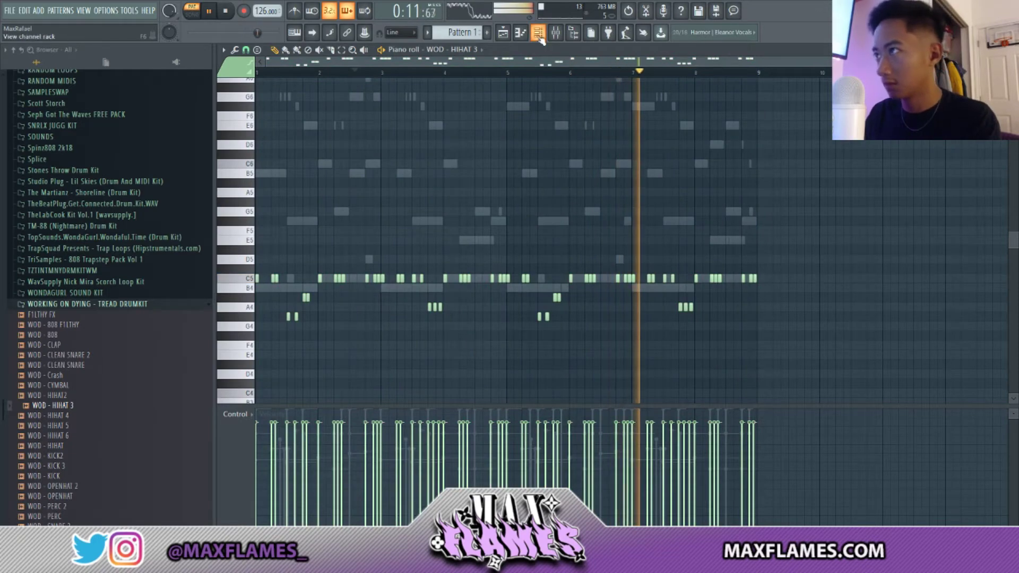
Place JB Hit Crash hits on steps 7 and 13 of bar one and steps 1, 7 and 13 of bar three.
key(F6)
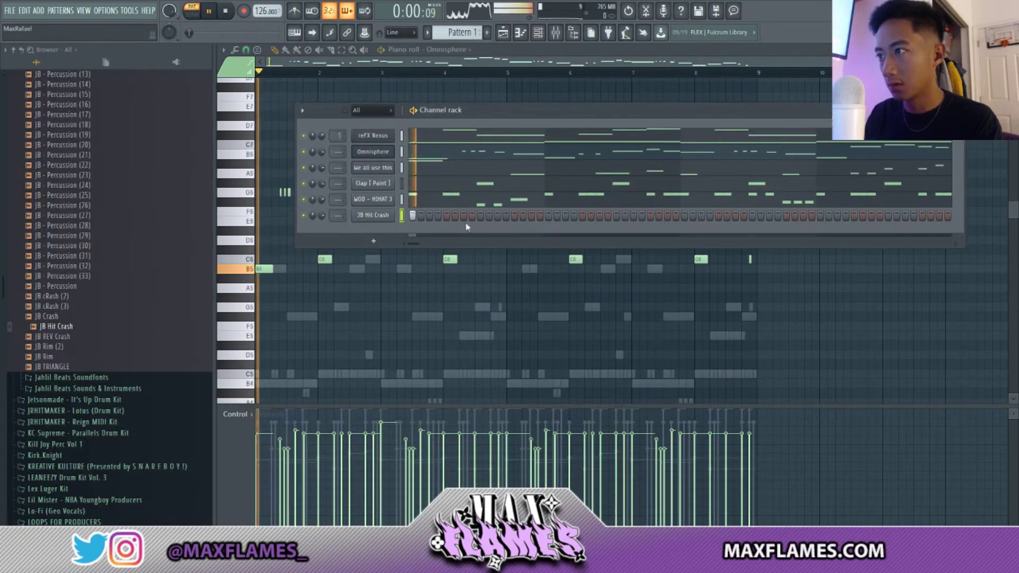
click(463, 215)
click(514, 215)
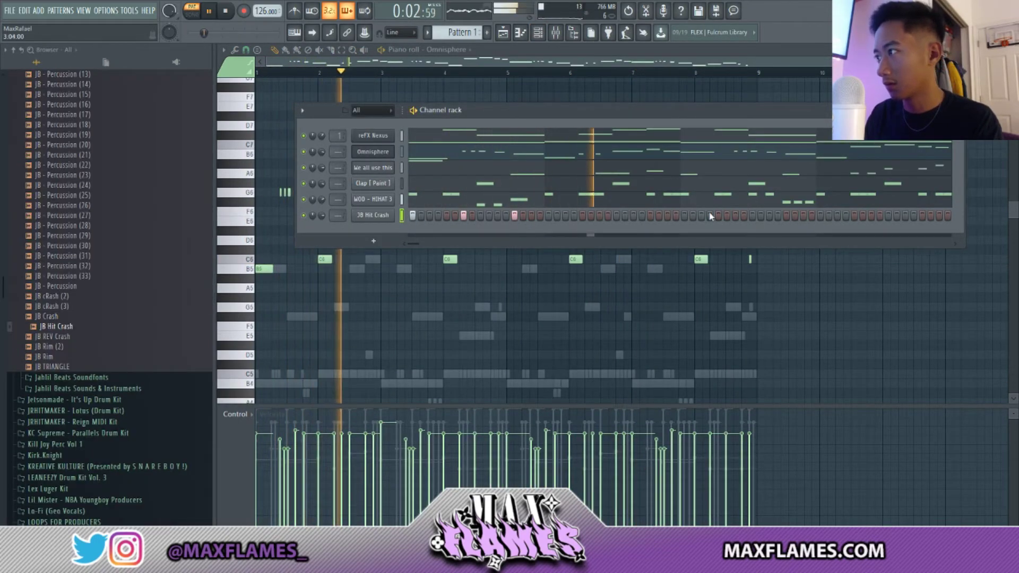
click(684, 215)
click(735, 214)
click(786, 215)
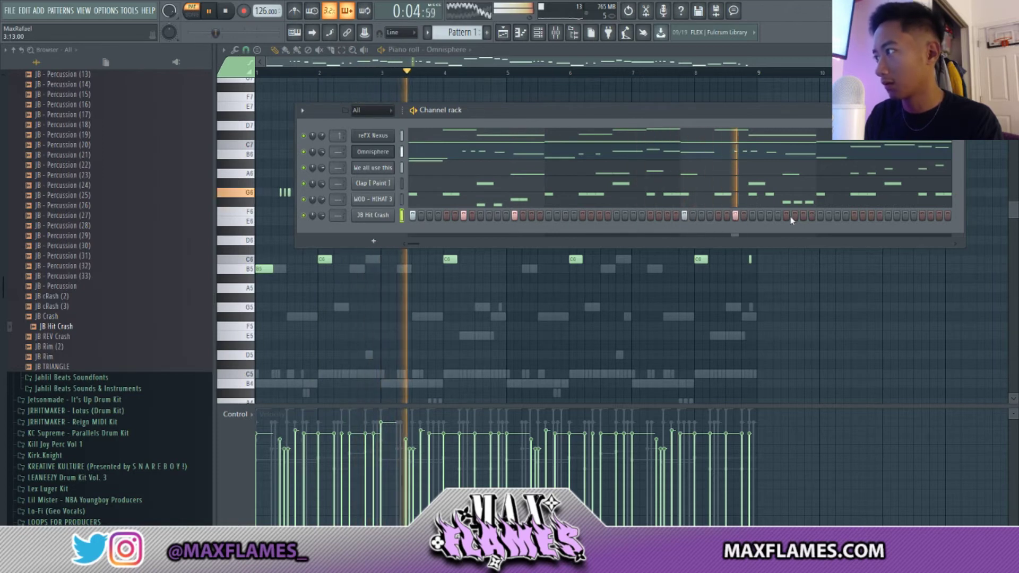
Repeat the JB Hit Crash hits from the first four bars across bars five to eight at C5.
right_click(391, 217)
click(394, 226)
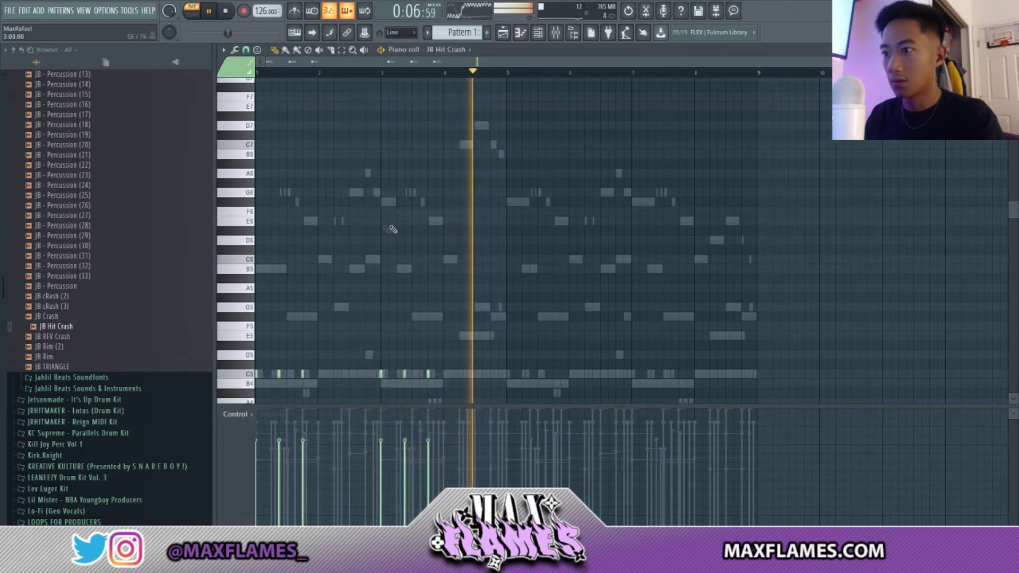
key(space)
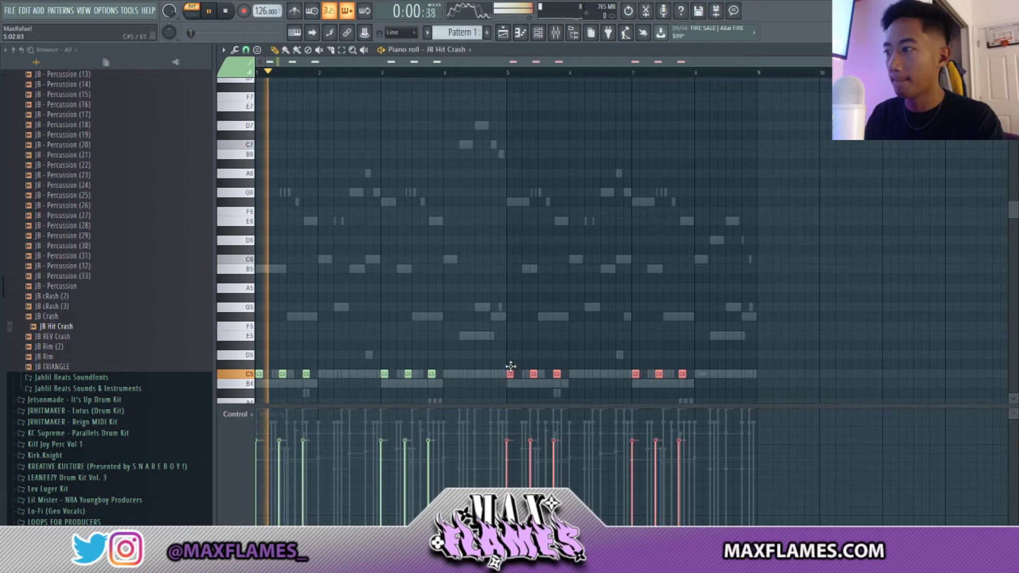
Try a longer fade-out on the JB Hit Crash sample and audition it with the beat.
click(556, 33)
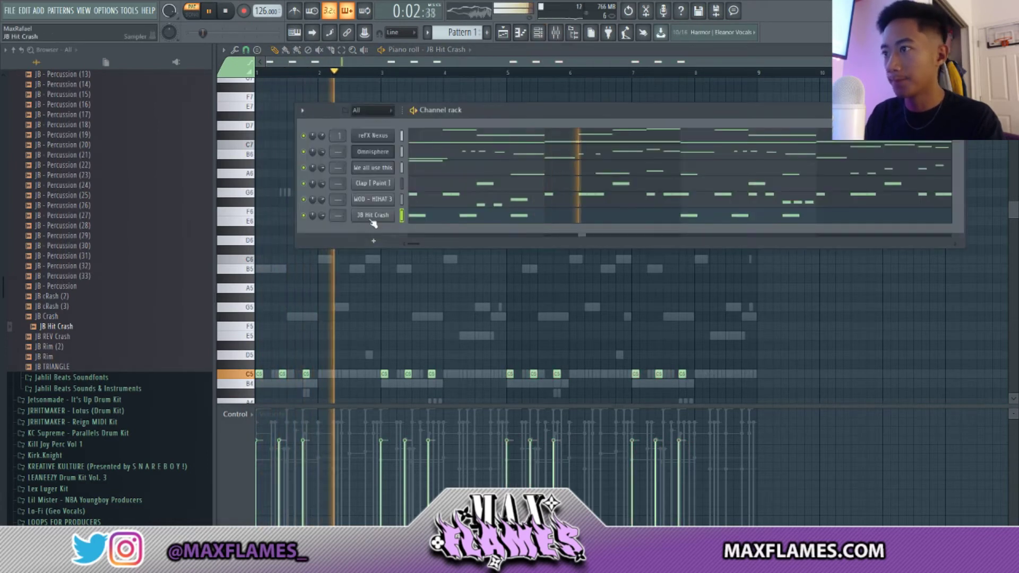
click(373, 215)
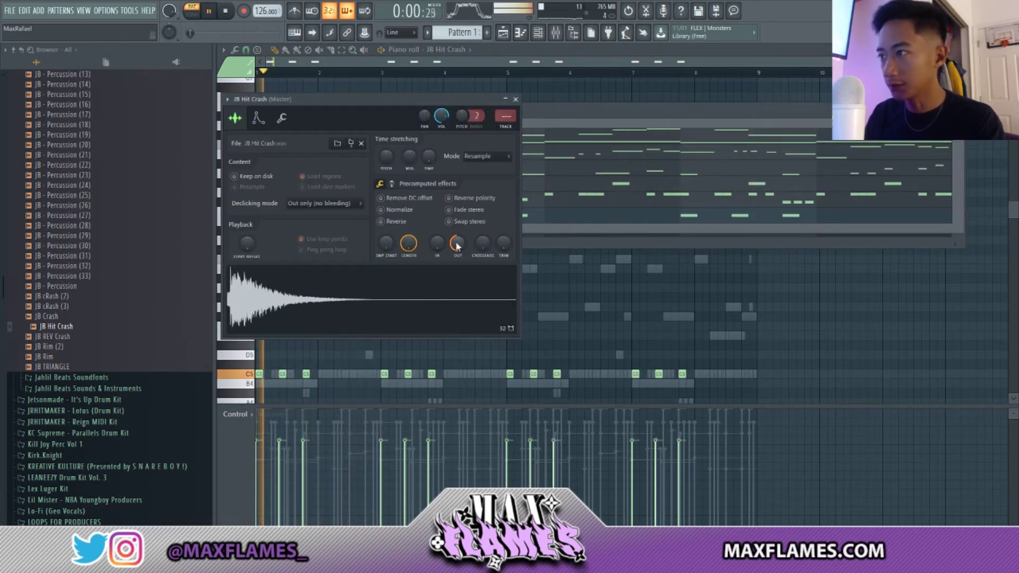
click(541, 121)
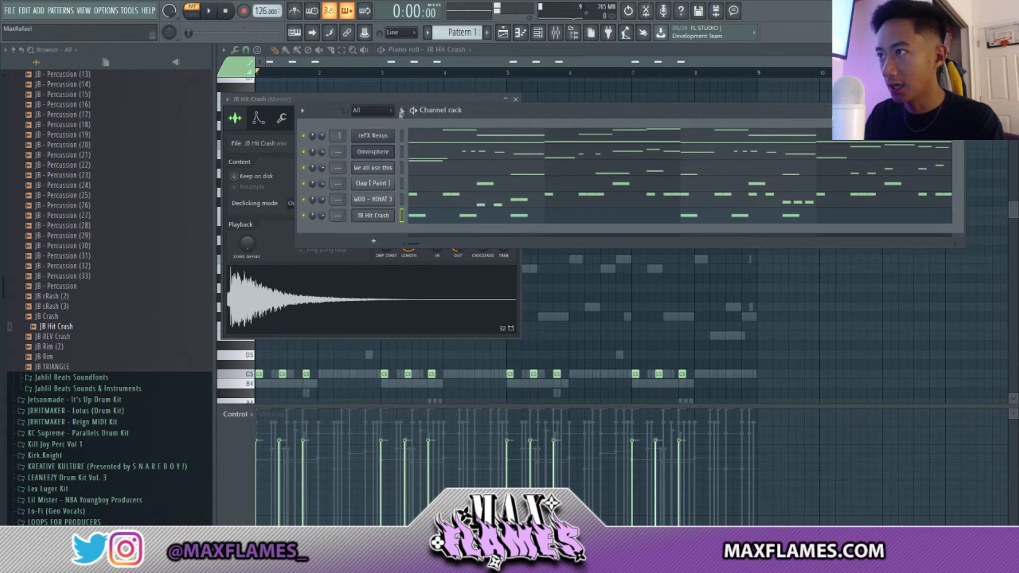
click(293, 102)
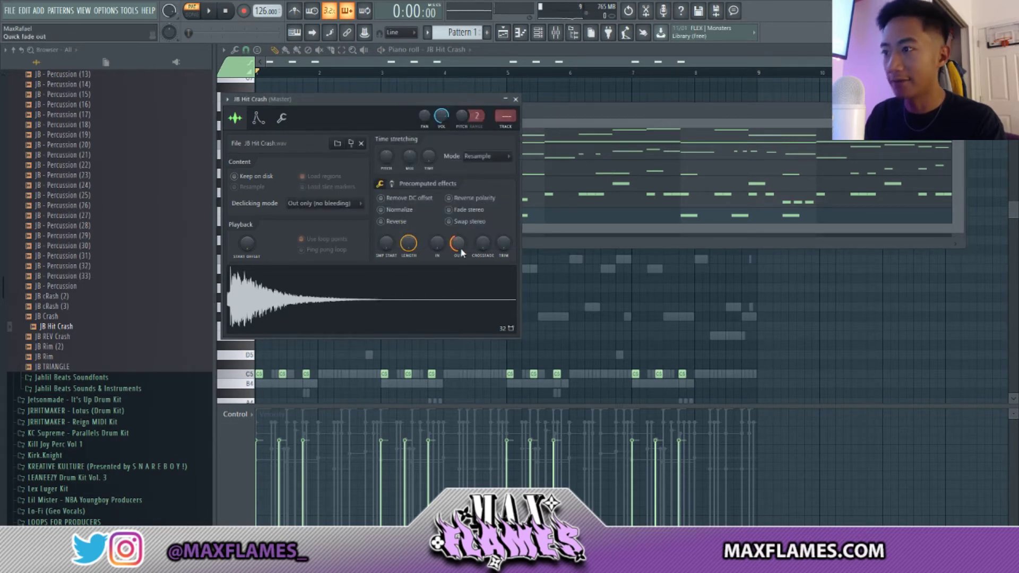
drag(460, 247, 460, 252)
drag(419, 101, 442, 111)
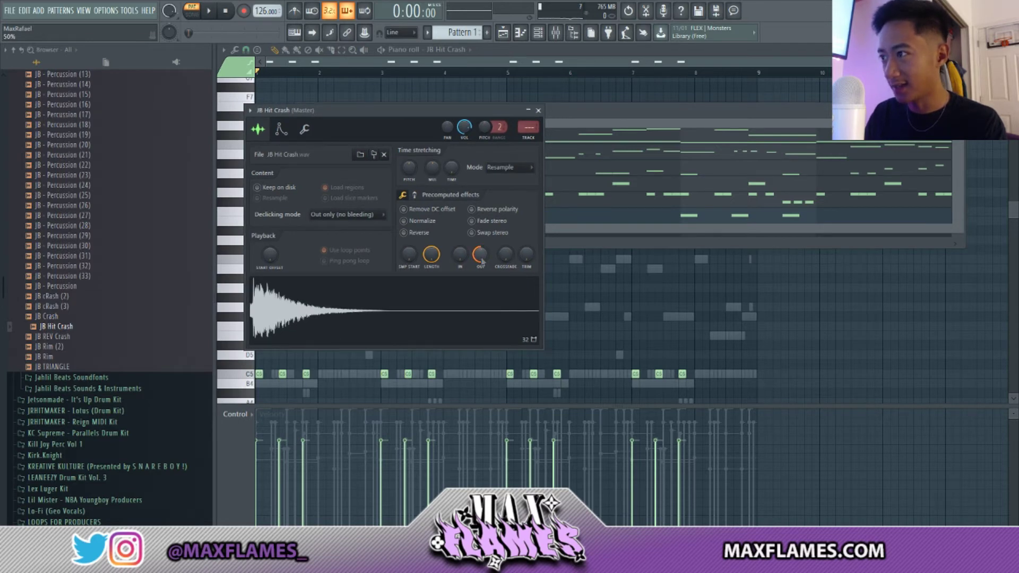
click(602, 221)
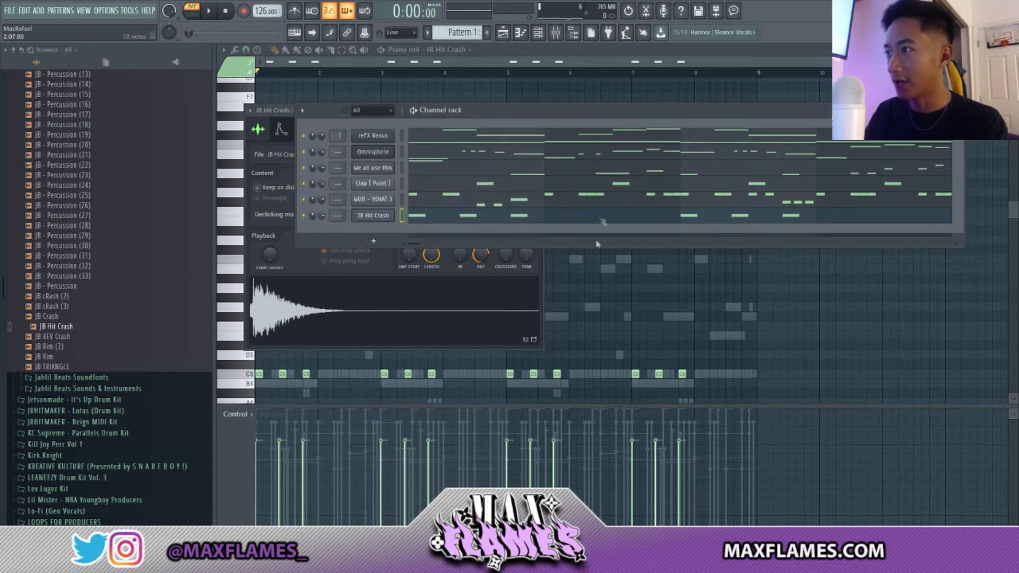
click(586, 297)
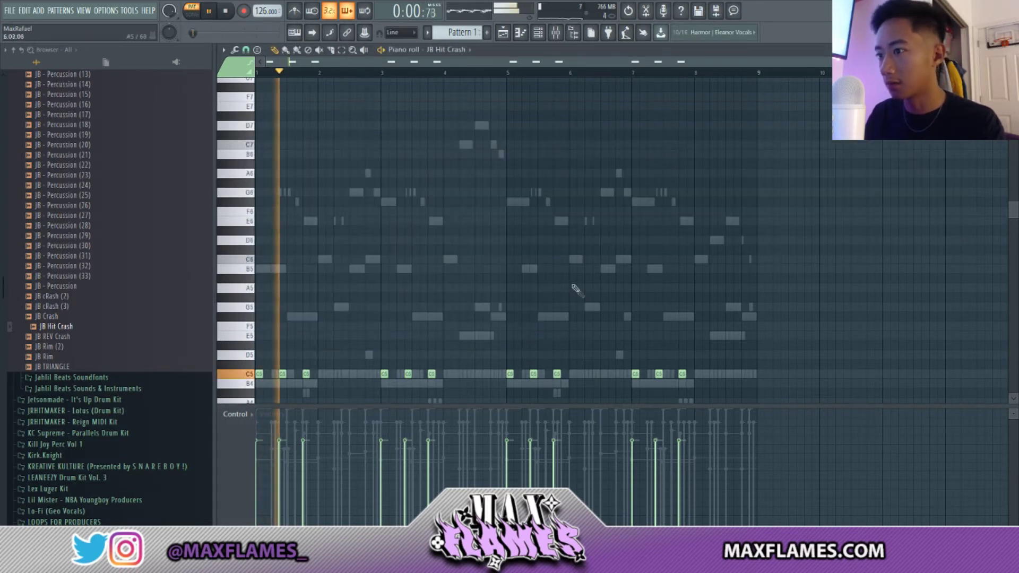
Set the JB Hit Crash sample's fade-out to 28% and play the pattern.
click(540, 37)
key(space)
click(373, 216)
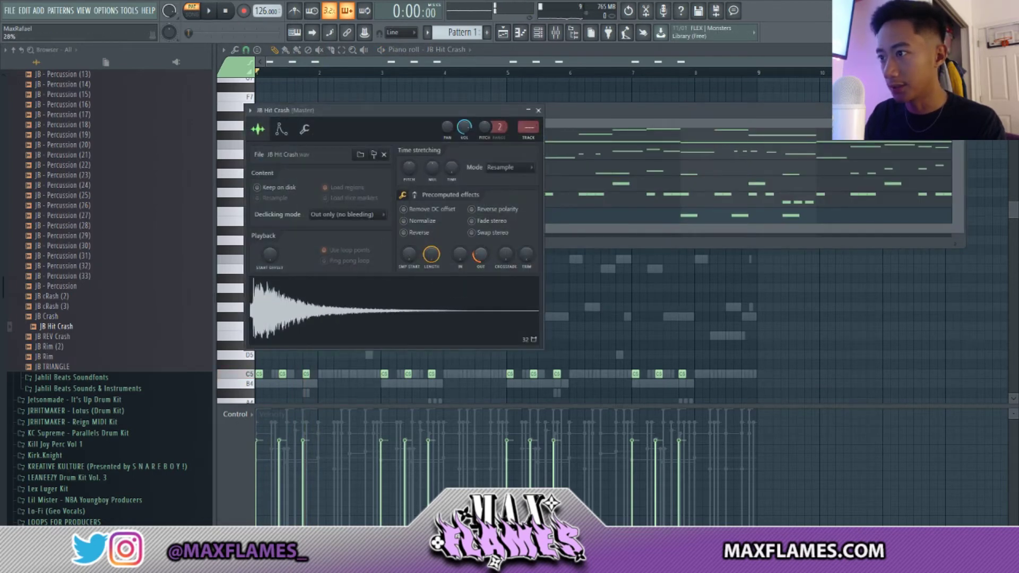
click(653, 297)
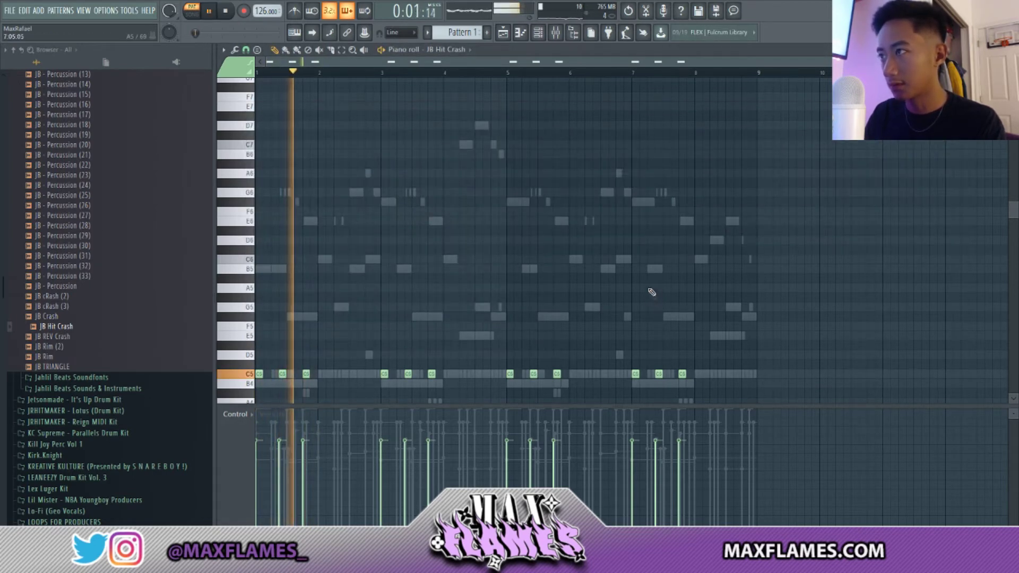
Collapse the Jahlil Beats Kit folder and open the Splice sample folder.
key(F6)
click(337, 292)
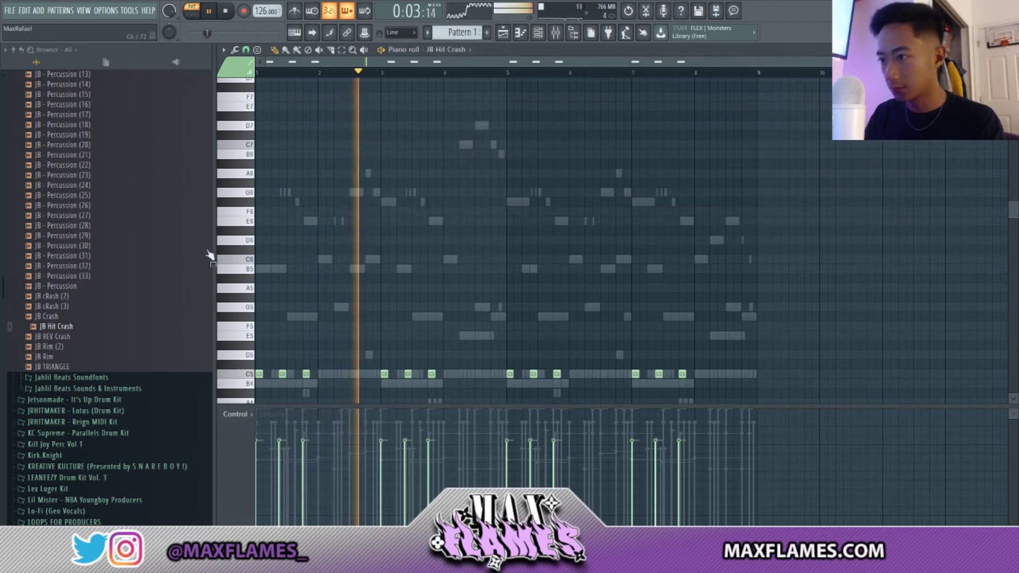
scroll(106, 223, up, 10)
click(66, 260)
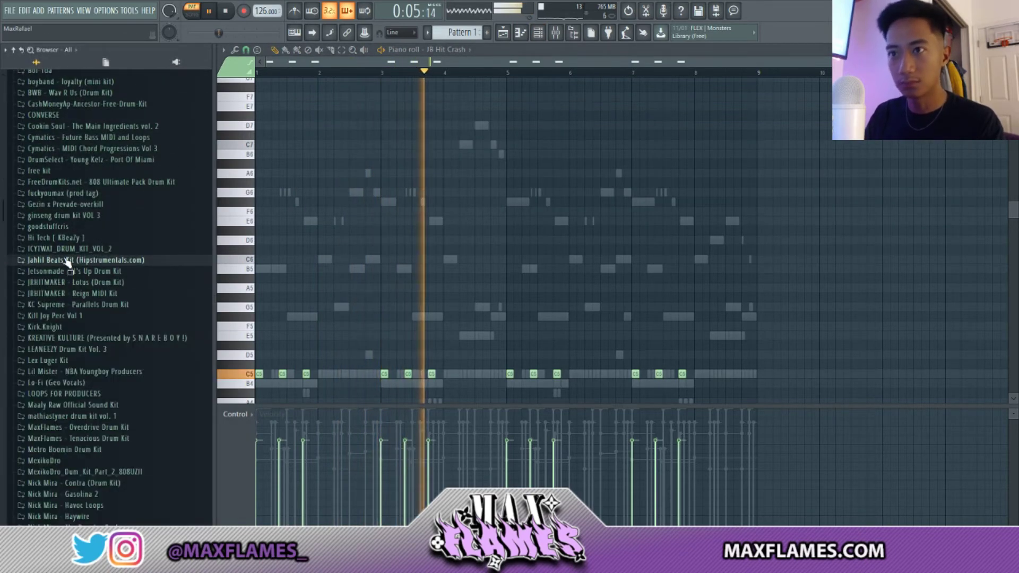
scroll(64, 238, up, 6)
scroll(61, 204, down, 15)
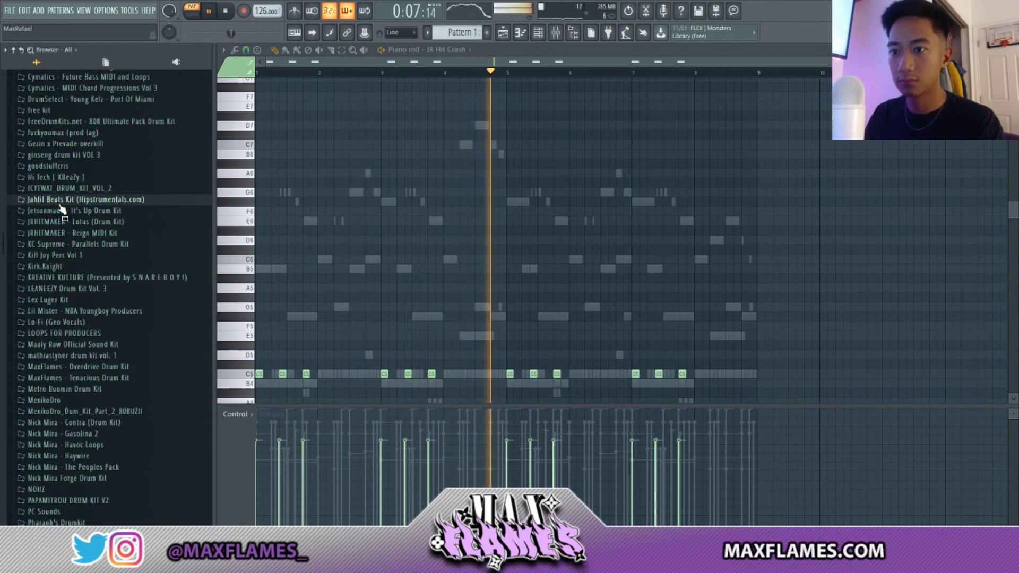
click(37, 344)
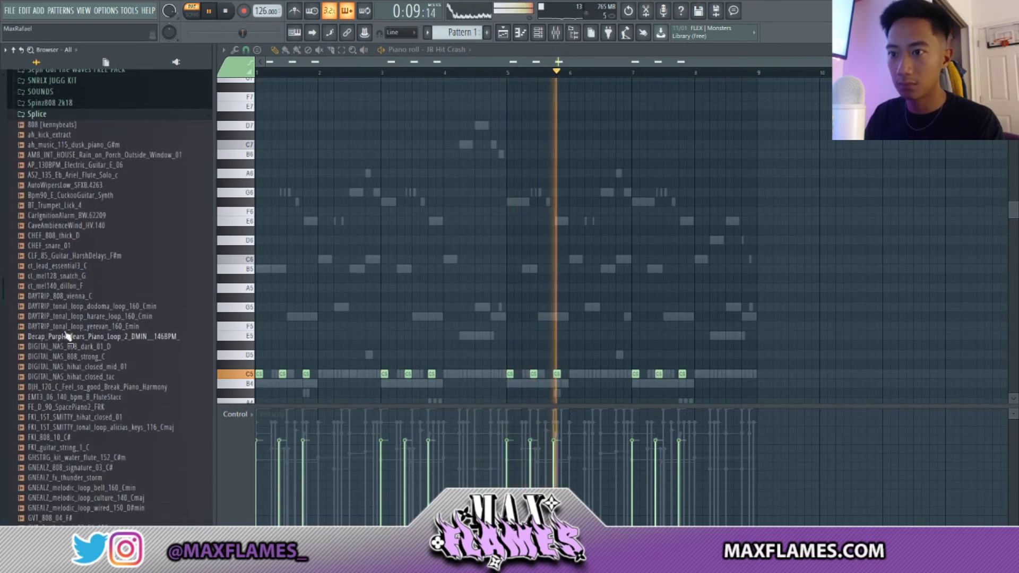
Load Kick (Controlla) from the Splice folder as a new channel and place its first hit on step 1.
scroll(70, 321, down, 10)
click(60, 236)
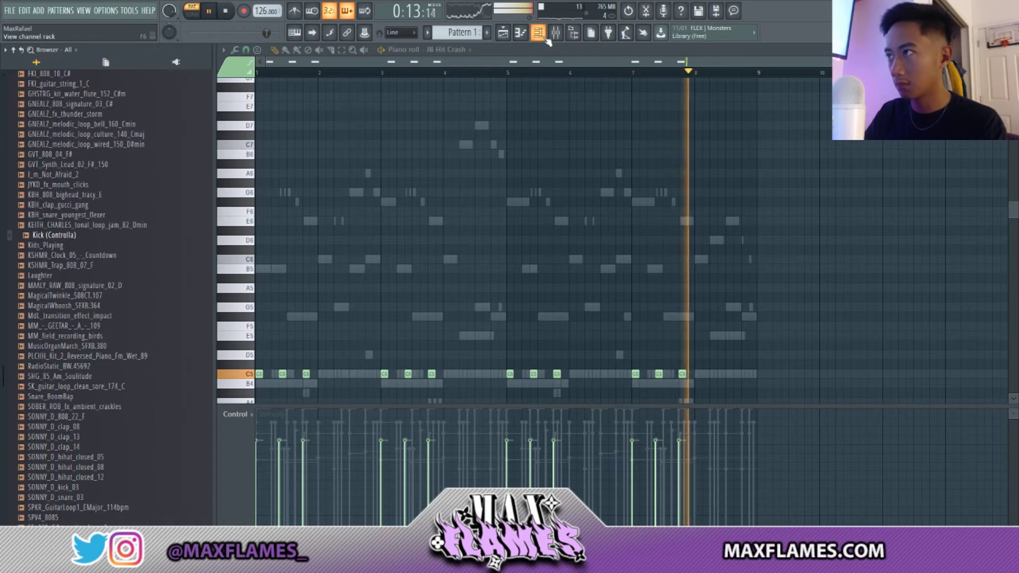
key(F6)
drag(62, 239, 425, 234)
key(space)
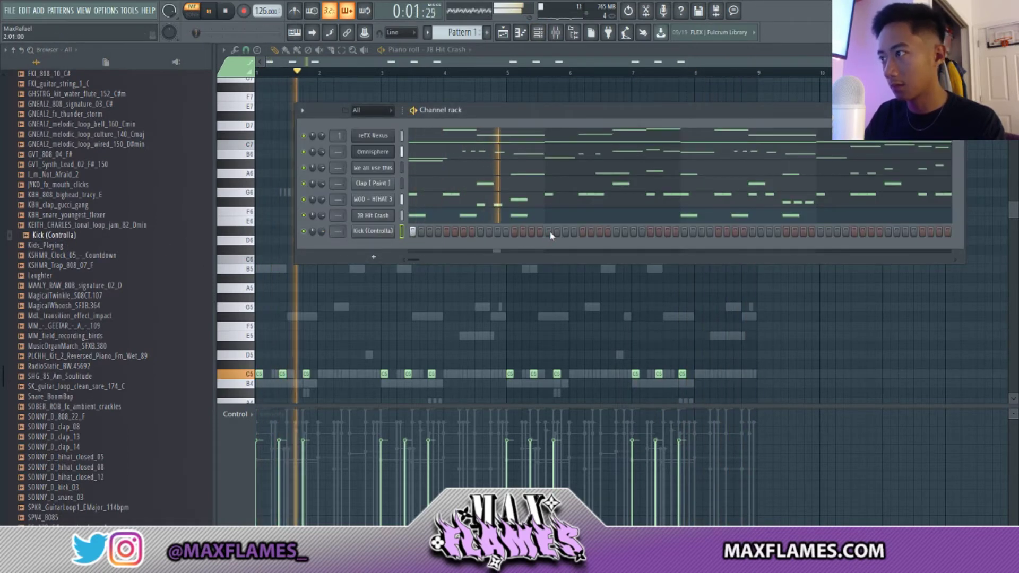
Place Kick (Controlla) hits on step 13 of bar one, steps 7 and 9 of bar two, and step 13 of bar three.
click(582, 232)
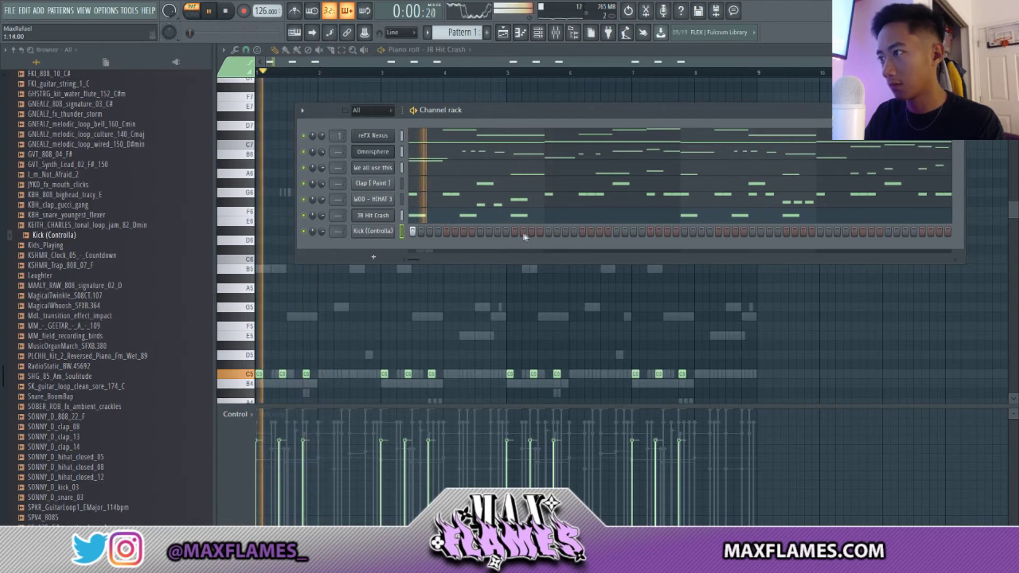
click(616, 231)
right_click(371, 232)
click(390, 238)
scroll(345, 288, up, 2)
click(368, 259)
click(507, 259)
click(529, 259)
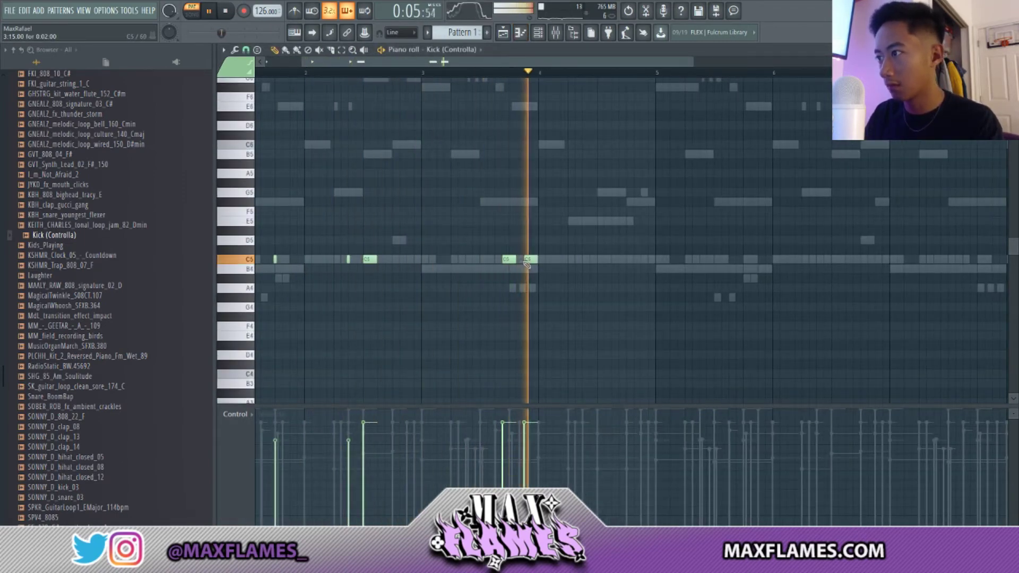
Add C5 kick hits in bar four on steps 5, 7, 13 and 15.
click(573, 259)
click(587, 259)
click(629, 259)
click(641, 259)
Repeat the four-bar kick pattern across bars five to eight and raise the velocity of all its notes.
scroll(504, 289, down, 2)
key(space)
key(ctrl+b)
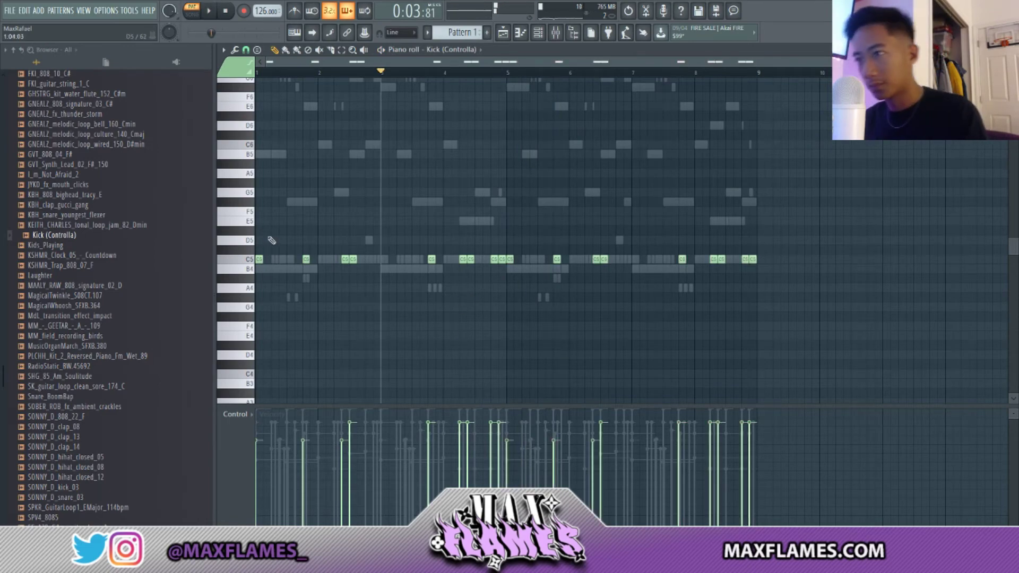
key(ctrl+a)
key(ctrl+d)
key(space)
key(space)
Load Perc (4) Dro Rimshot 2 from the goodstuffcris folder as a new channel.
key(F6)
scroll(85, 270, up, 8)
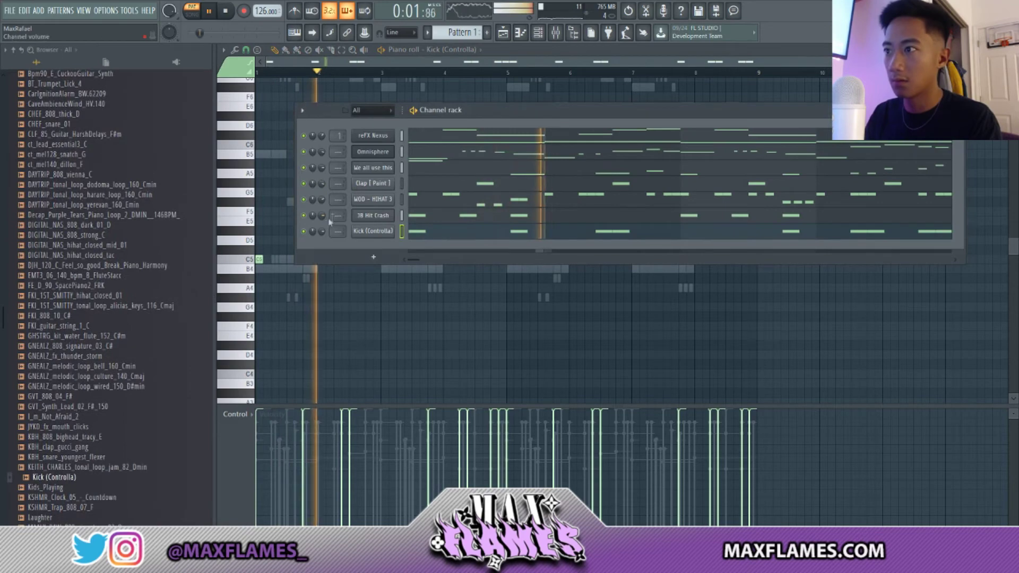
scroll(63, 236, up, 10)
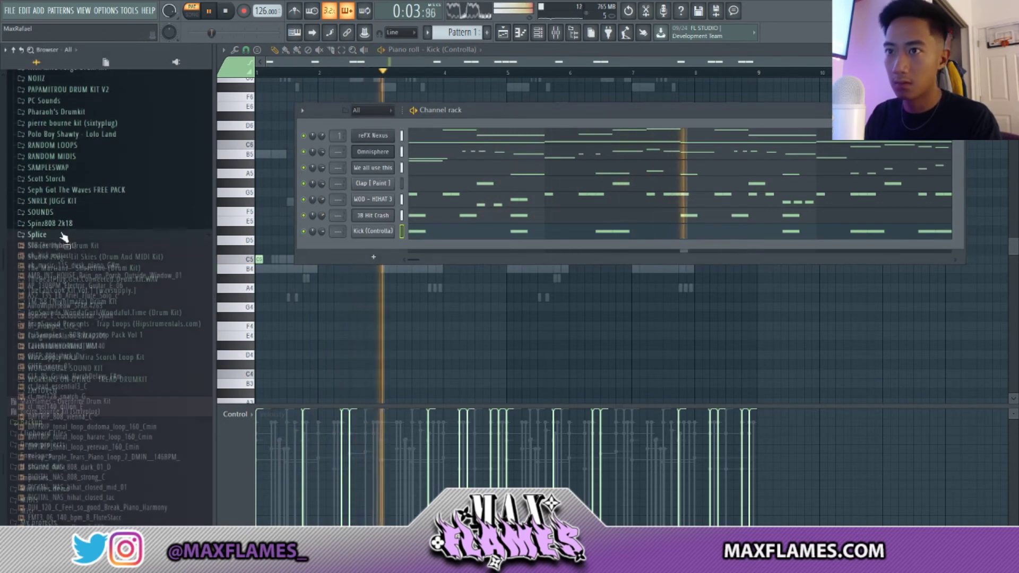
scroll(63, 236, up, 15)
scroll(61, 248, down, 4)
click(59, 239)
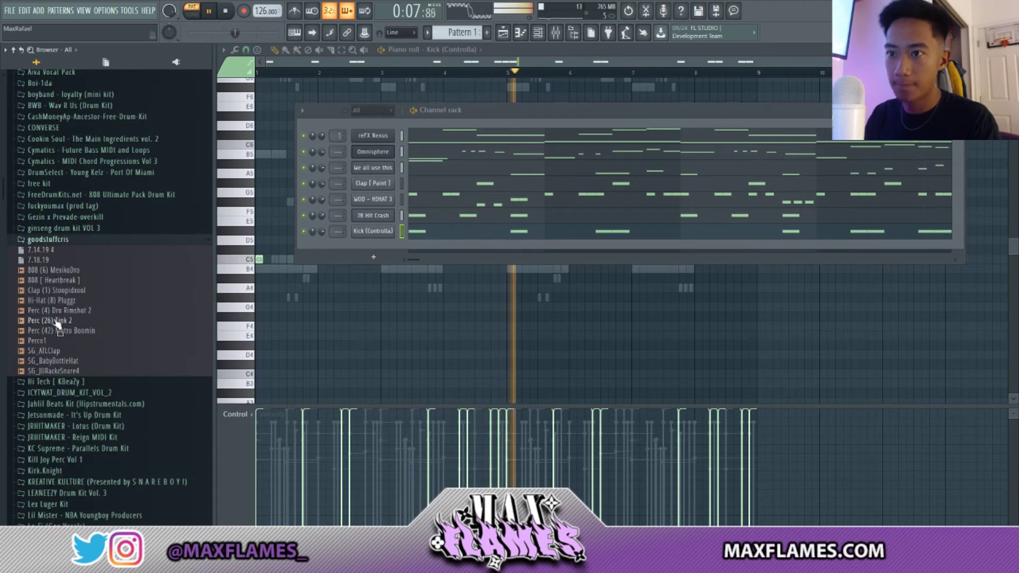
Place Perc (4) Dro Rimshot 2 hits on steps 5, 6 and 7 of bars one and three.
drag(382, 245, 463, 247)
key(space)
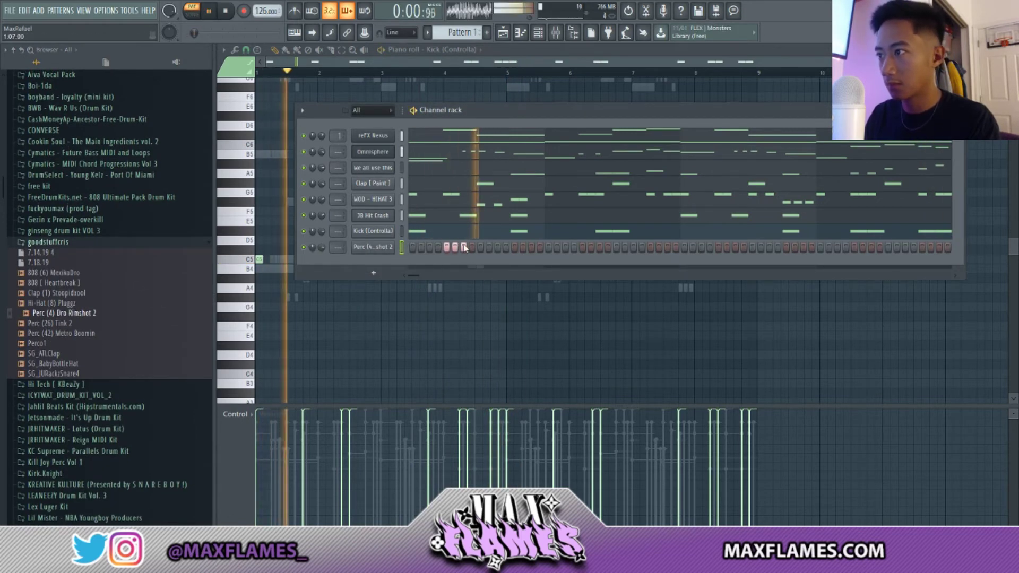
drag(718, 247, 735, 248)
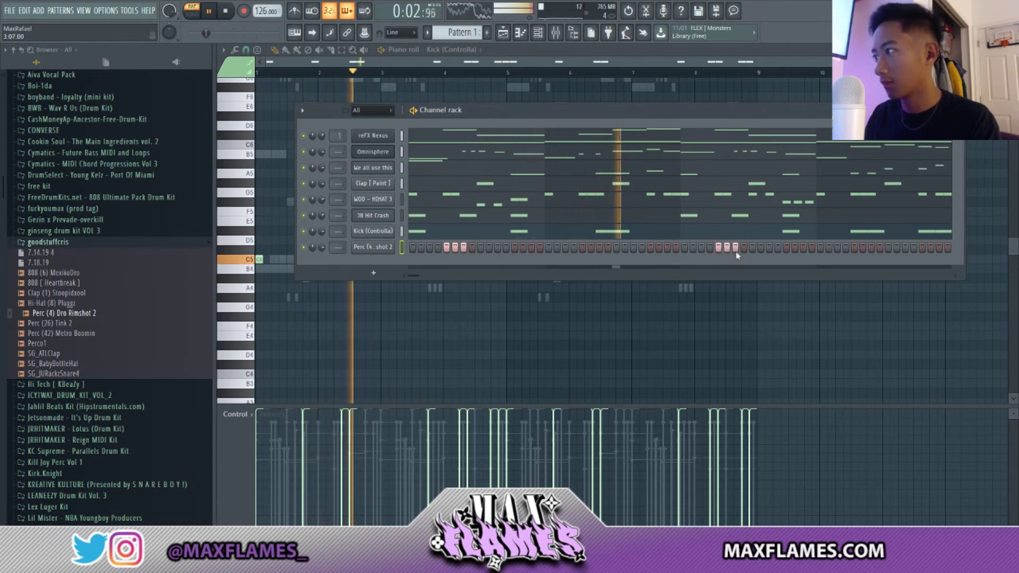
Repeat the rimshot hits across bars five to eight at C5 and slightly raise their velocity.
right_click(368, 248)
click(411, 251)
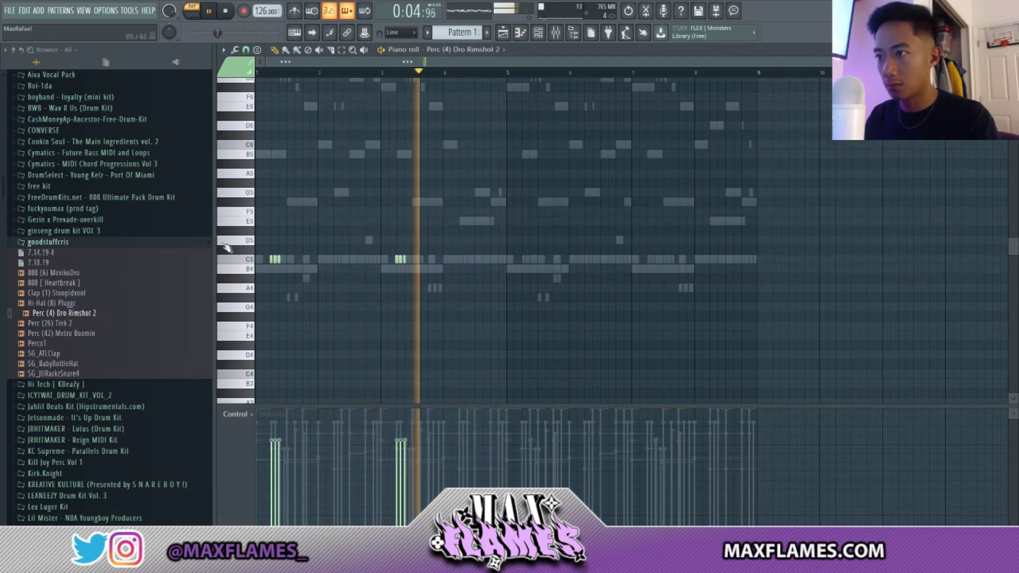
drag(272, 256, 524, 258)
ctrl+click(531, 285)
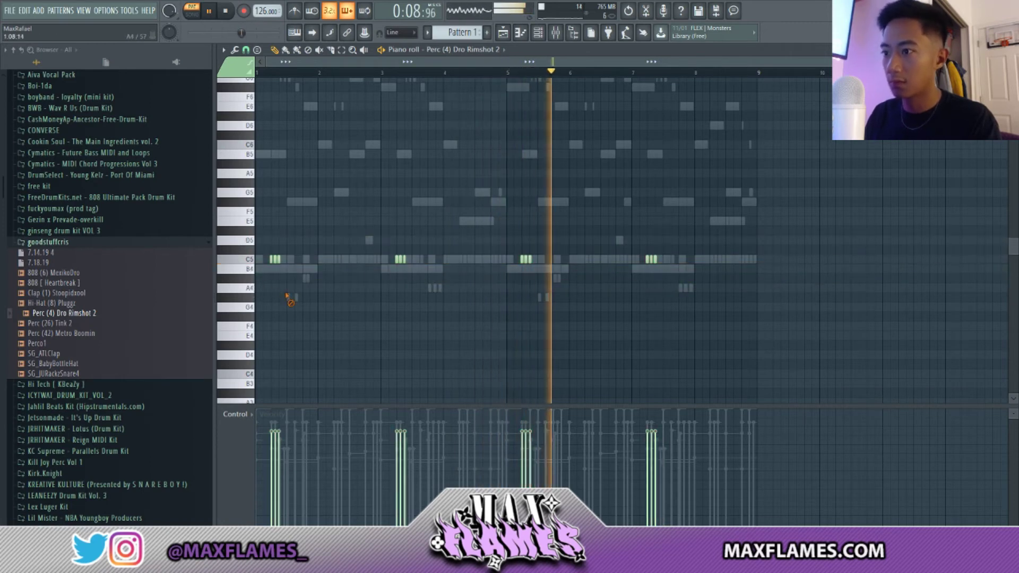
key(F6)
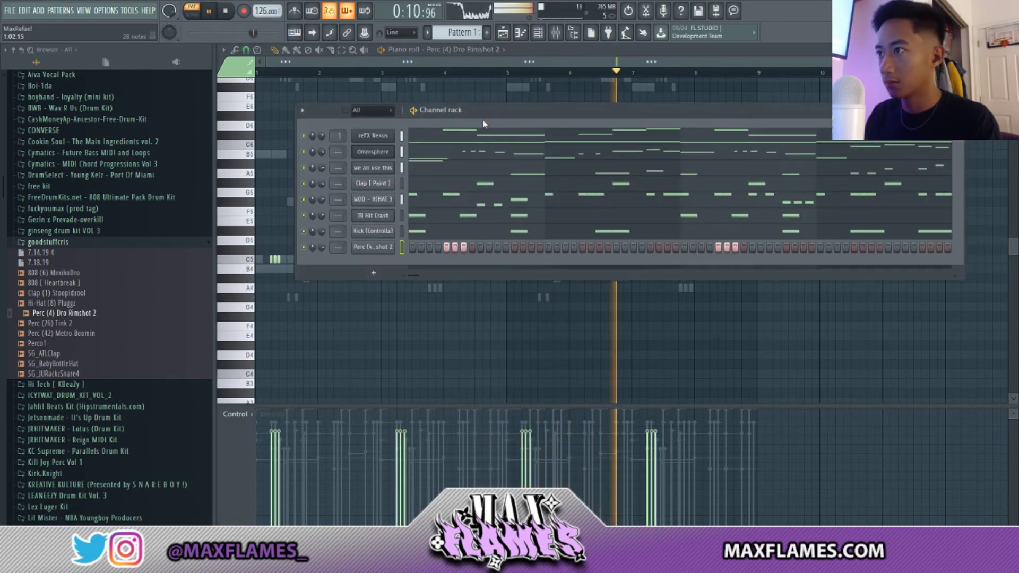
key(F6)
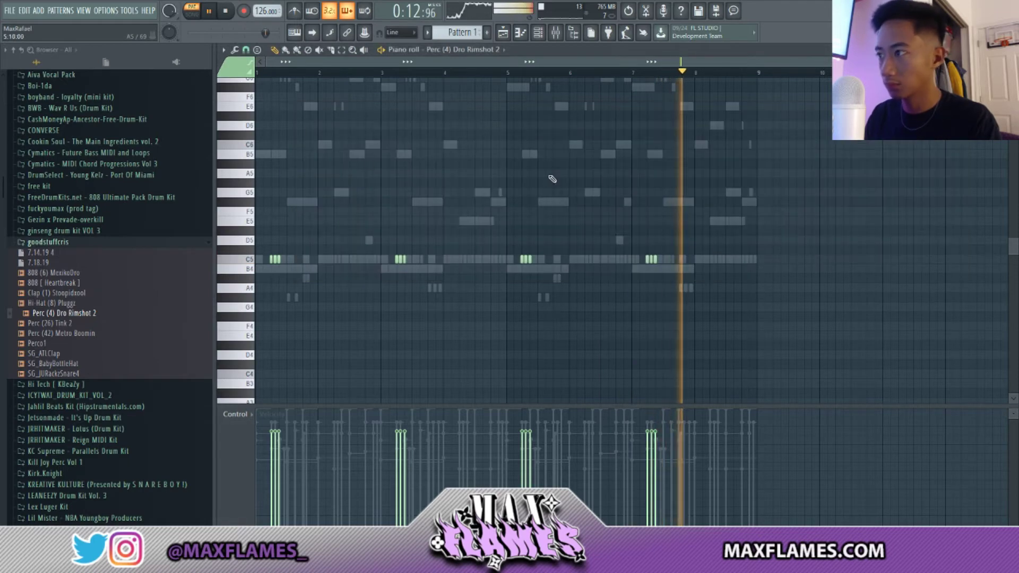
click(542, 35)
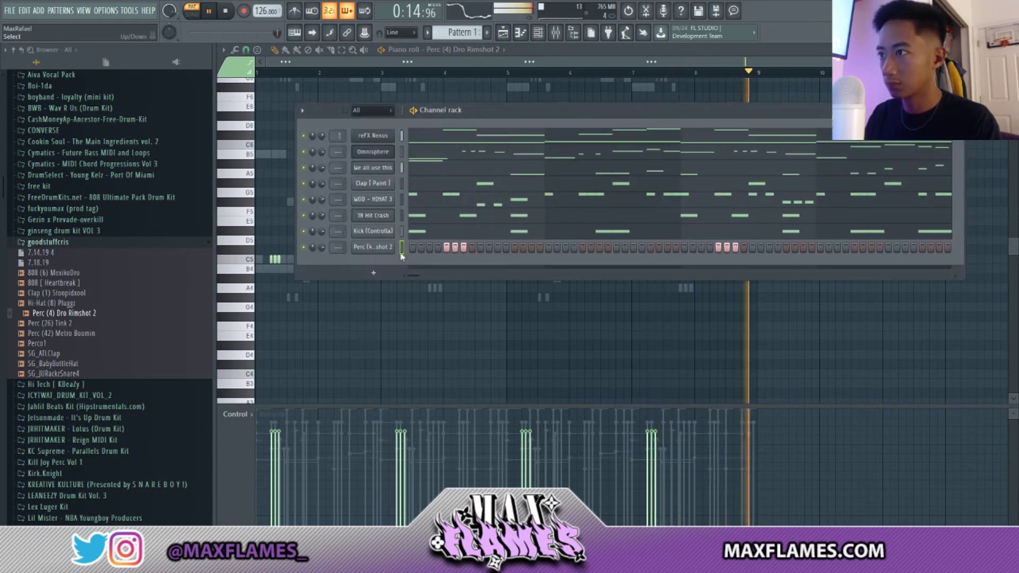
key(F6)
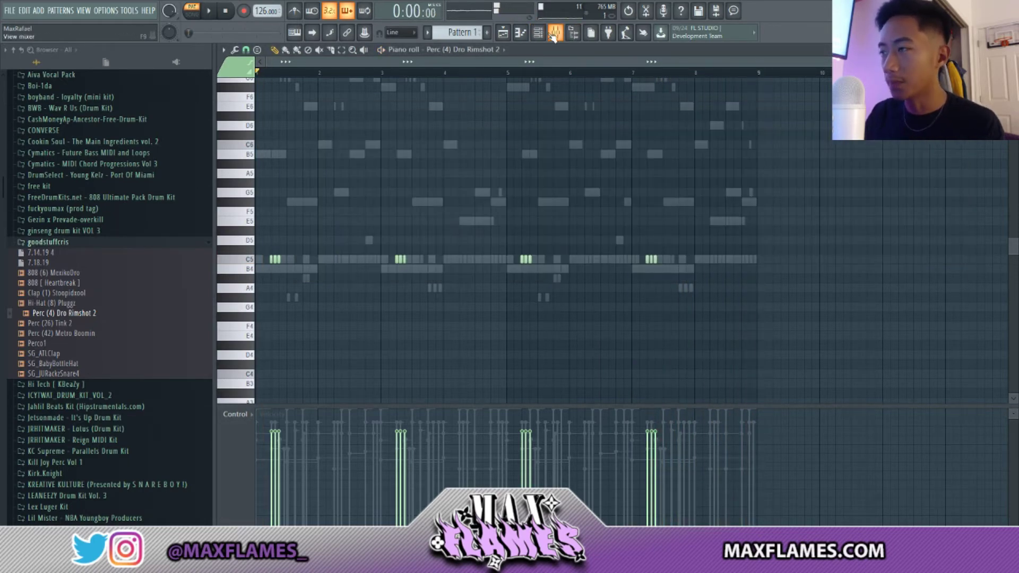
Route reFX Nexus and Omnisphere to mixer Inserts 1 and 2, and the 808 and drum channels to Inserts 8 to 13.
click(554, 34)
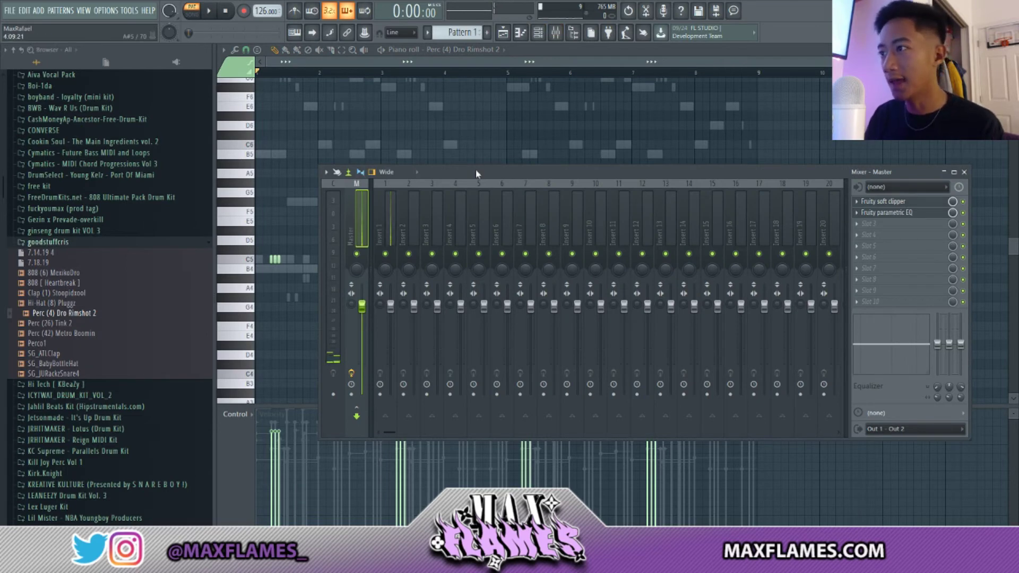
click(538, 34)
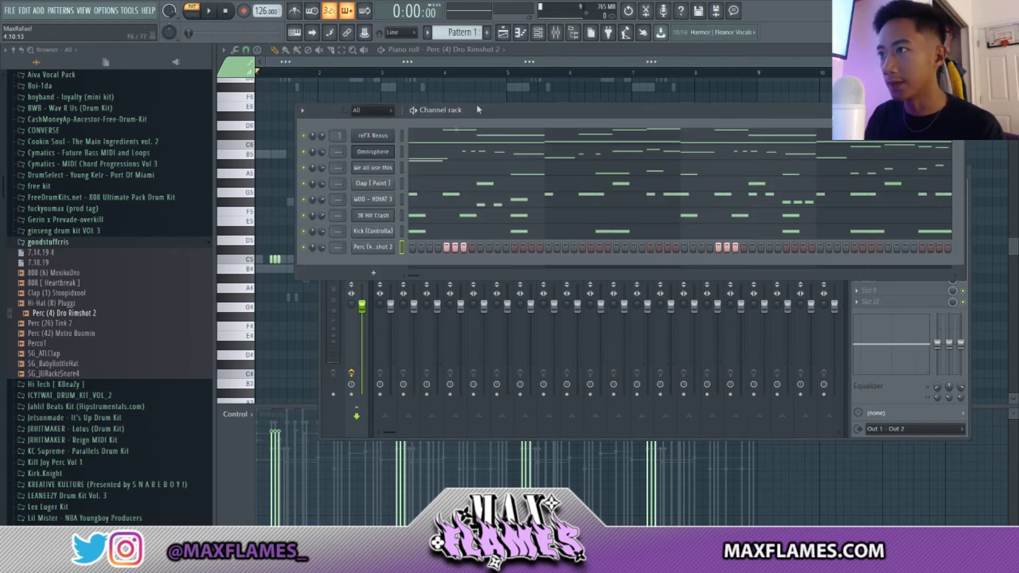
click(391, 318)
click(391, 212)
key(ctrl+l)
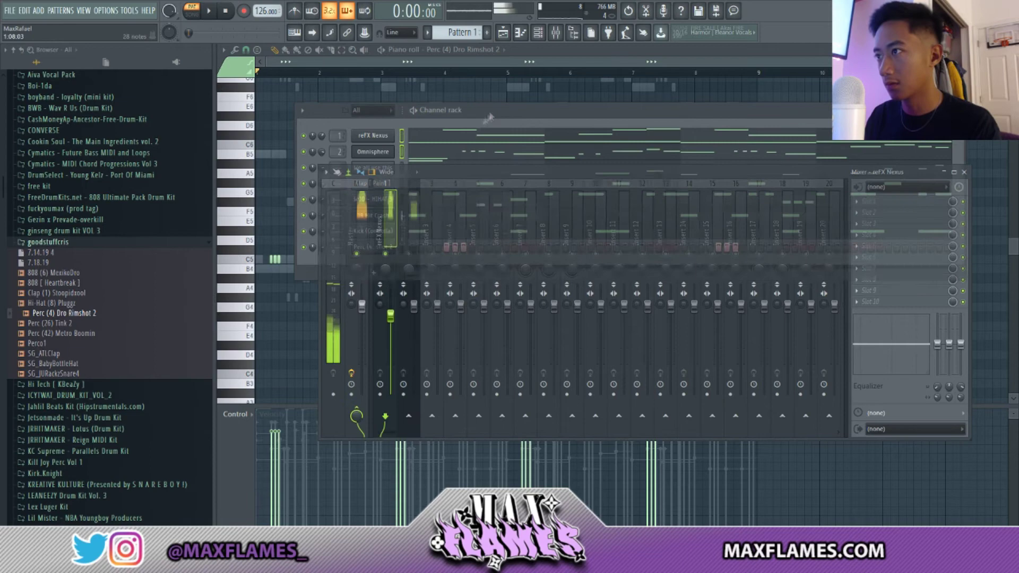
click(553, 215)
key(ctrl+l)
Add Fruity parametric EQ 2 and the XLN Audio effect to the reFX Nexus mixer track and lower its fader.
key(space)
click(390, 217)
click(904, 201)
click(715, 517)
click(904, 213)
click(711, 418)
click(579, 388)
click(881, 345)
drag(391, 318, 390, 322)
Lower the Omnisphere mixer fader and shape the track with a new Fruity parametric EQ 2.
click(409, 254)
drag(414, 307, 414, 316)
click(414, 218)
click(905, 201)
click(716, 517)
drag(425, 269, 441, 264)
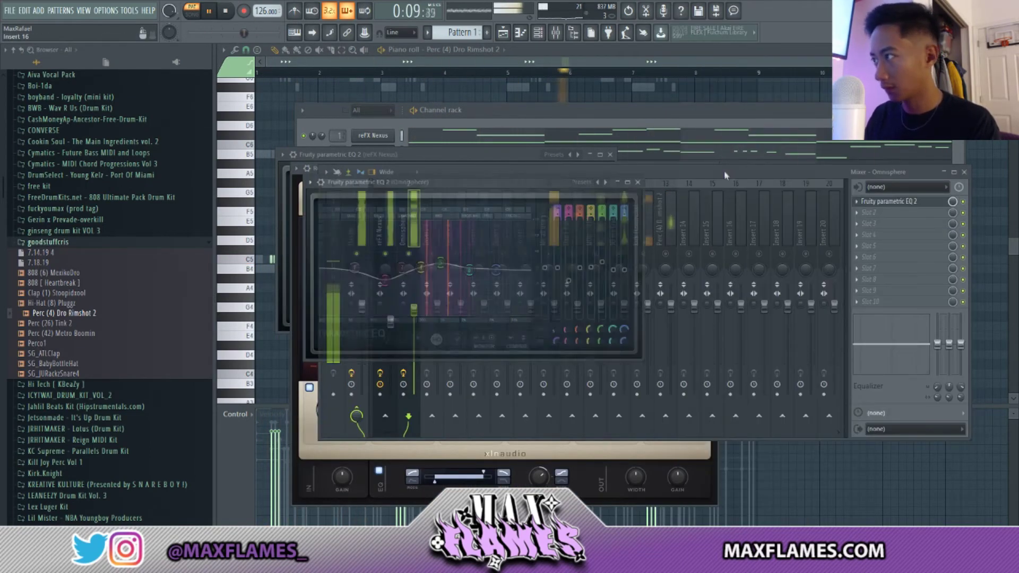
Add the XLN Audio effect to the Omnisphere track's second slot and adjust its controls.
click(904, 212)
click(711, 418)
drag(362, 437, 363, 448)
drag(499, 437, 498, 449)
drag(702, 437, 702, 433)
drag(430, 437, 430, 433)
click(796, 345)
Adjust the mixer levels of the 808 and clap tracks while isolating them.
right_click(548, 253)
drag(554, 307, 578, 318)
click(572, 254)
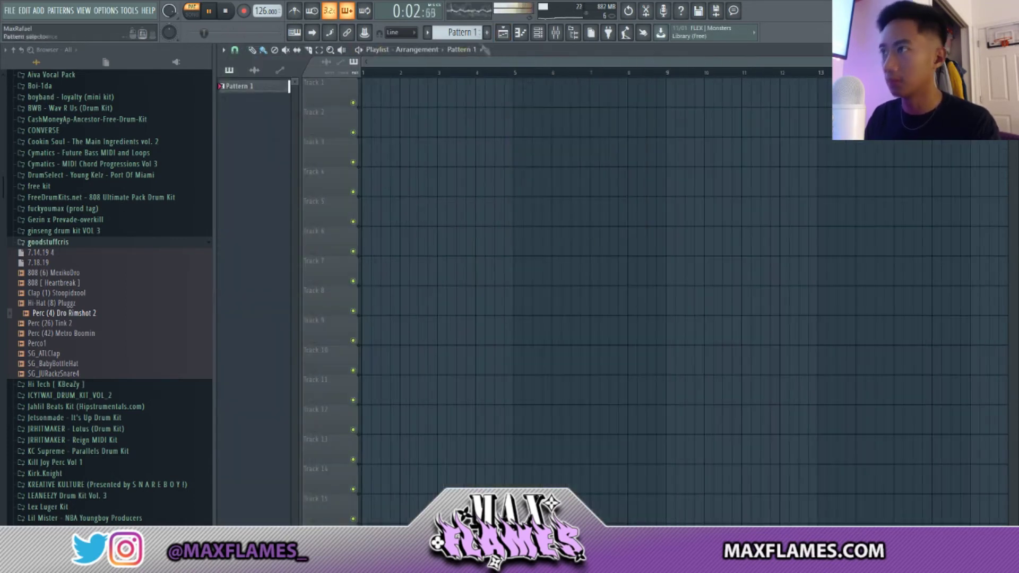
Split Pattern 1 by channel and lay out repeating eight-bar clips, with reFX Nexus and Omnisphere from bar 1 and the 808 and drums from bar 9.
click(367, 94)
click(254, 102)
click(366, 125)
click(254, 117)
click(366, 153)
click(366, 184)
key(ctrl+b)
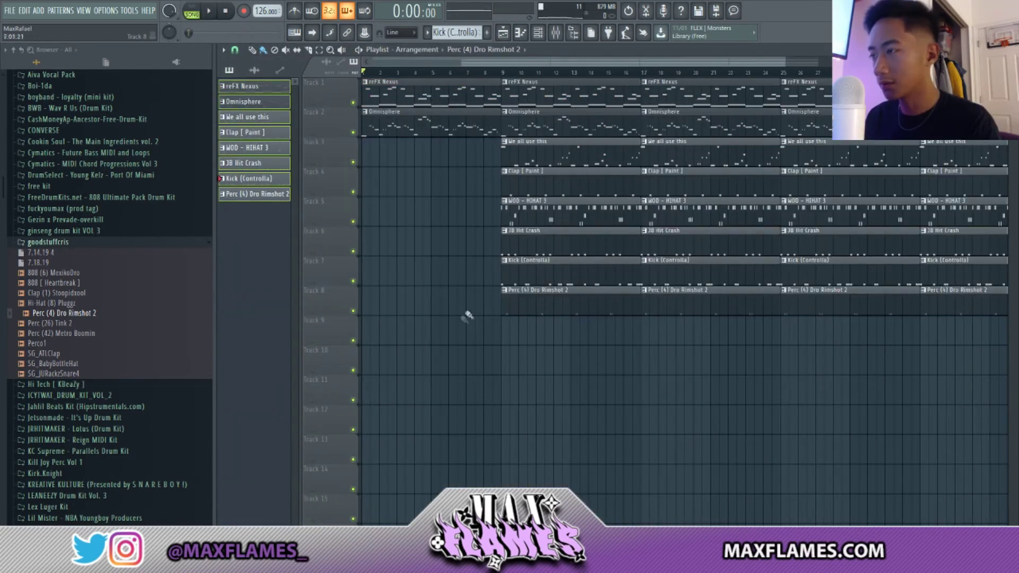
Add eight-bar hi-hat, clap and 808 clips at bar 1 on their playlist tracks.
scroll(454, 319, down, 2)
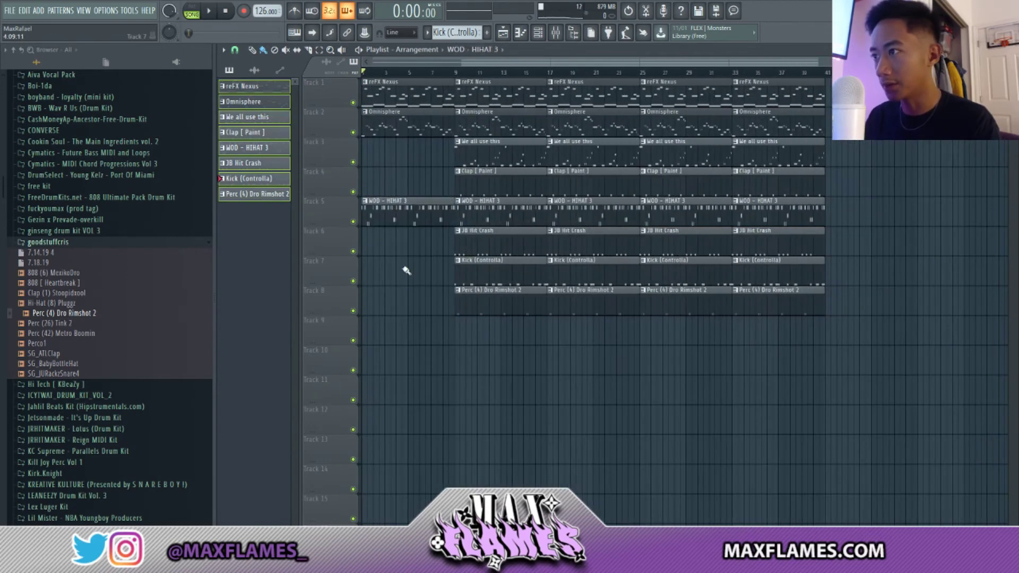
scroll(407, 272, up, 2)
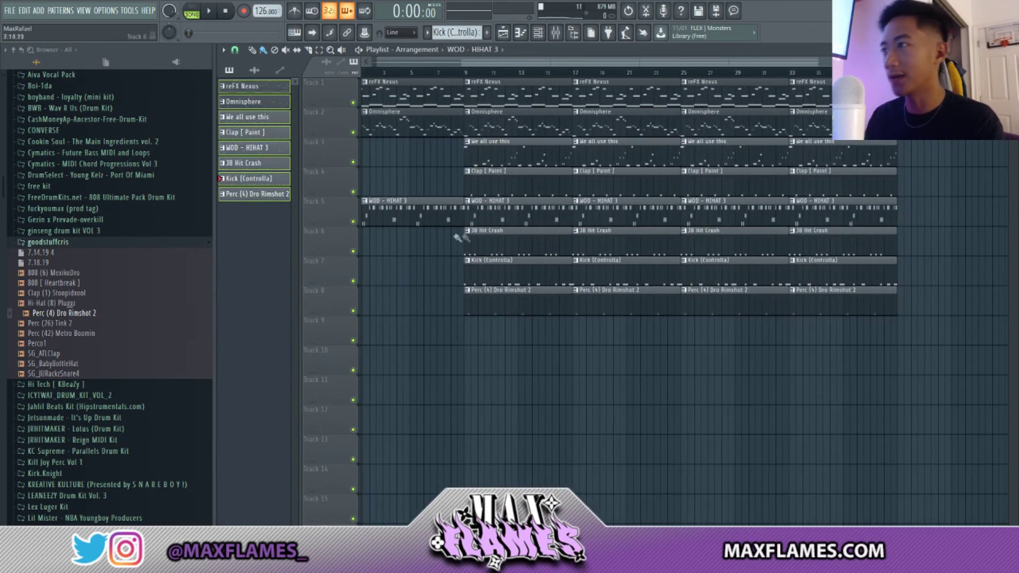
scroll(432, 239, down, 2)
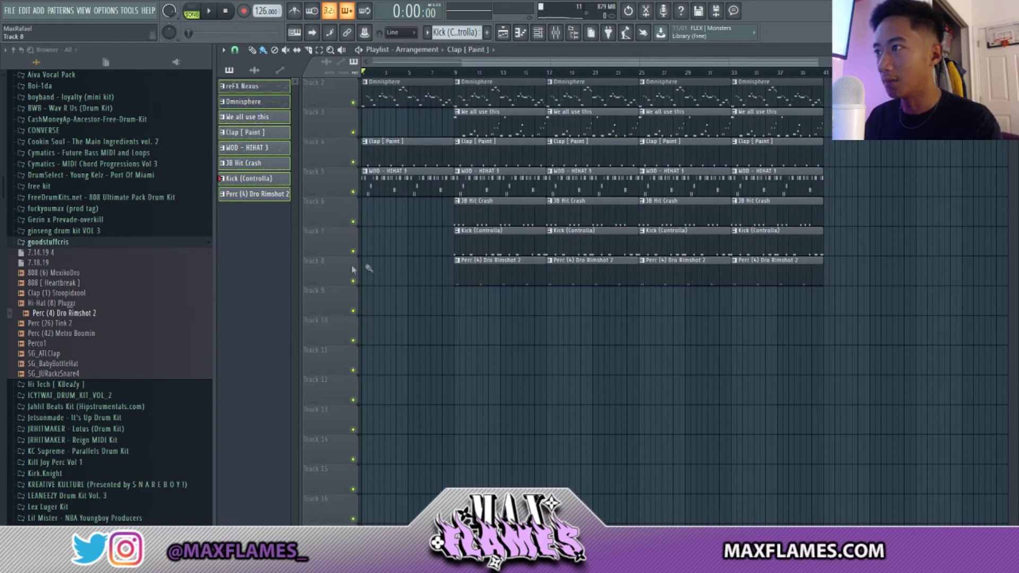
scroll(389, 288, up, 1)
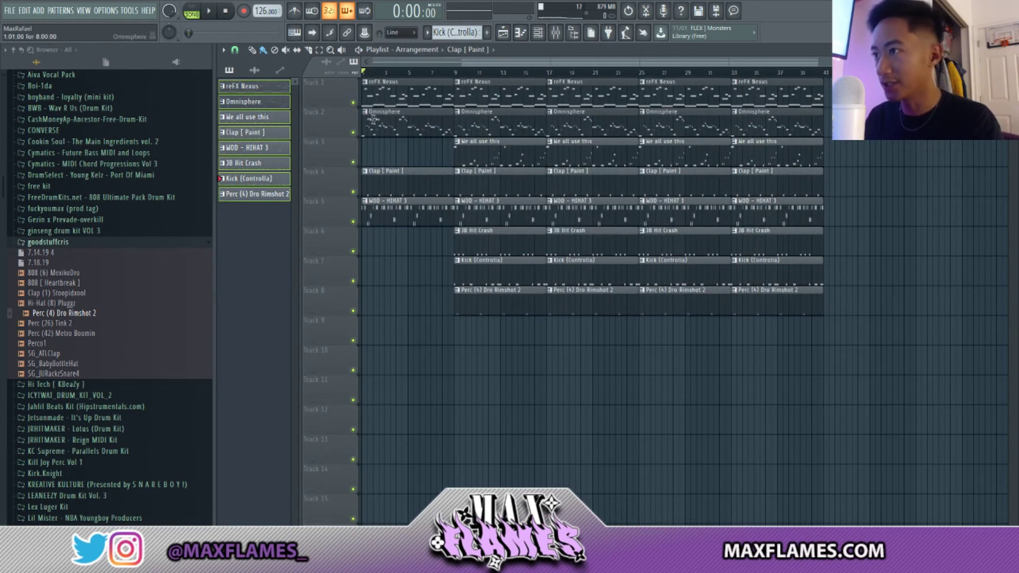
scroll(377, 120, up, 3)
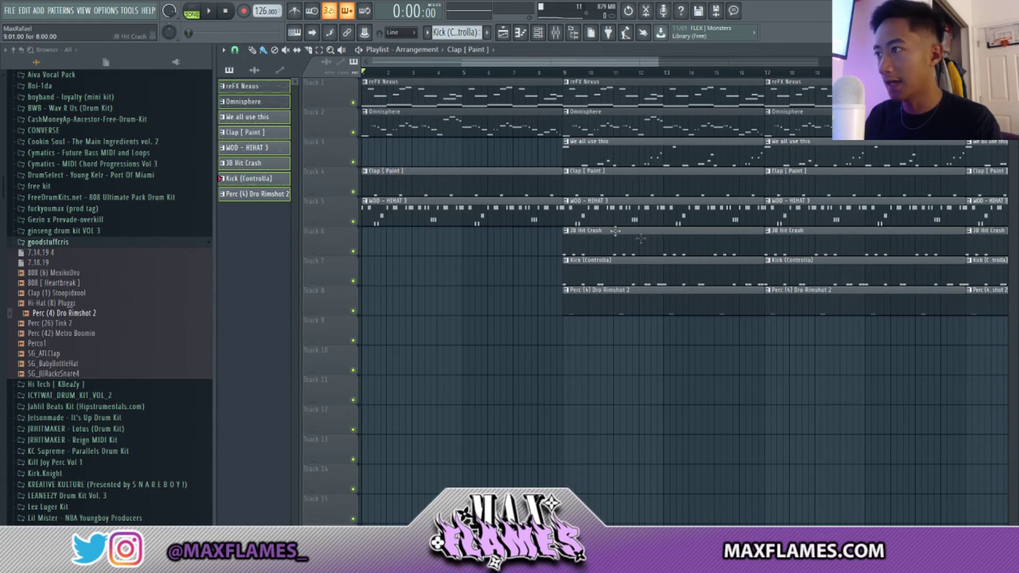
click(601, 154)
click(371, 154)
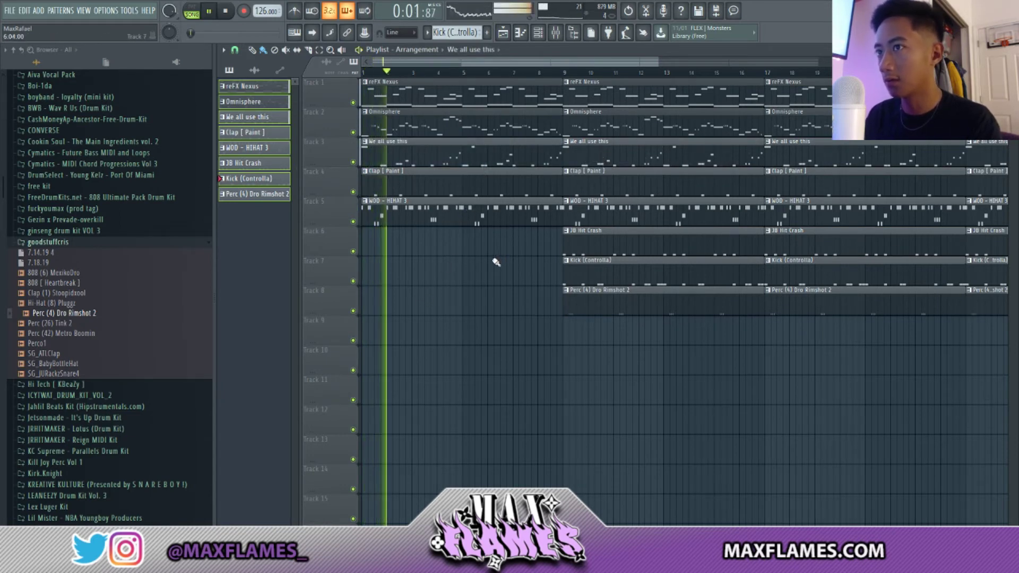
Shorten the 808, clap and hi-hat clips at bar 1 to four bars and play the intro.
drag(561, 152, 537, 154)
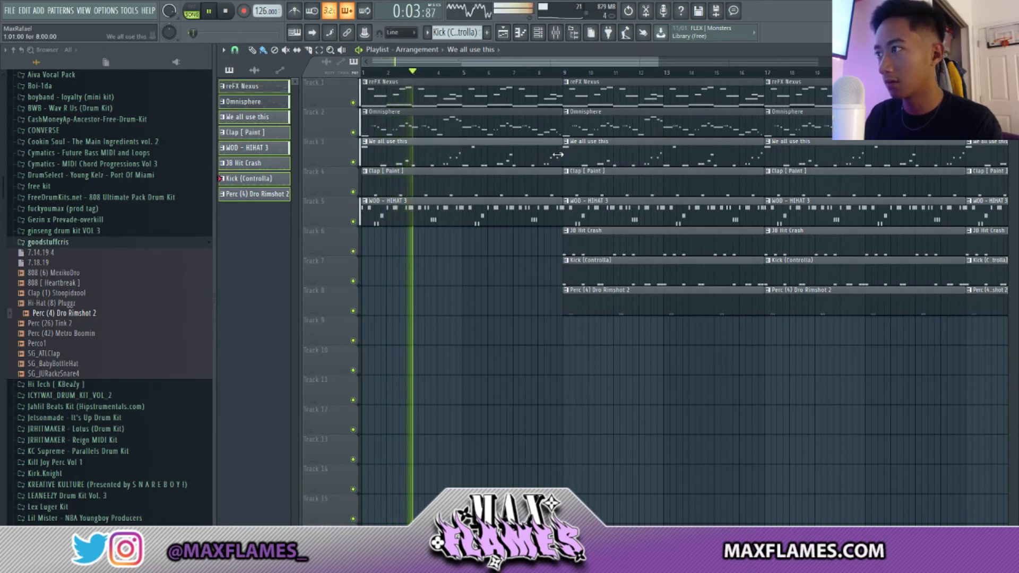
drag(519, 247, 463, 164)
ctrl+click(497, 174)
scroll(436, 244, up, 2)
key(space)
scroll(435, 212, down, 3)
key(space)
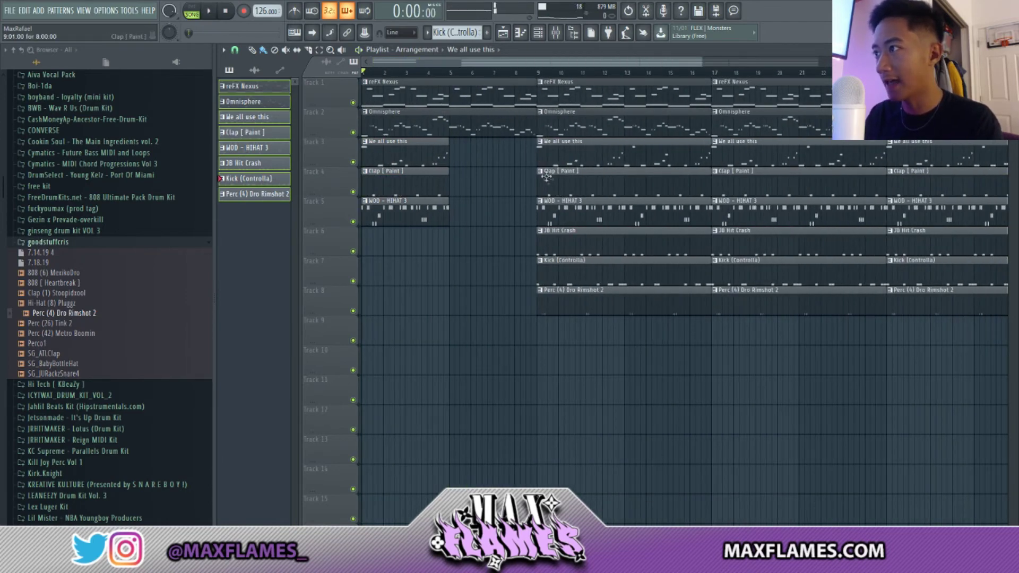
Trim the second 808 clip to start at bar 11 and shorten the crash clip at bar 9 to half a bar.
scroll(548, 194, up, 2)
scroll(453, 73, down, 2)
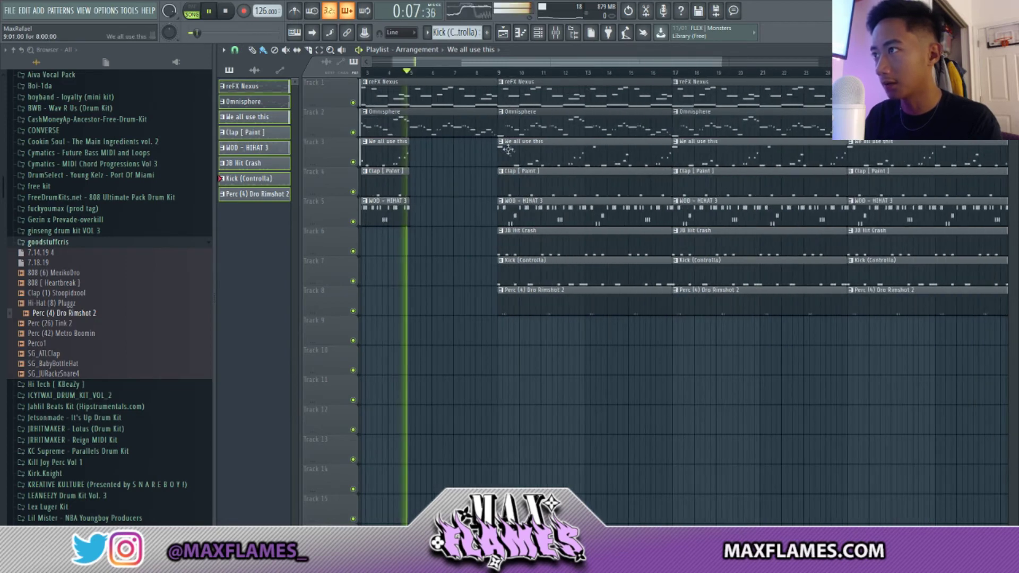
scroll(503, 148, down, 2)
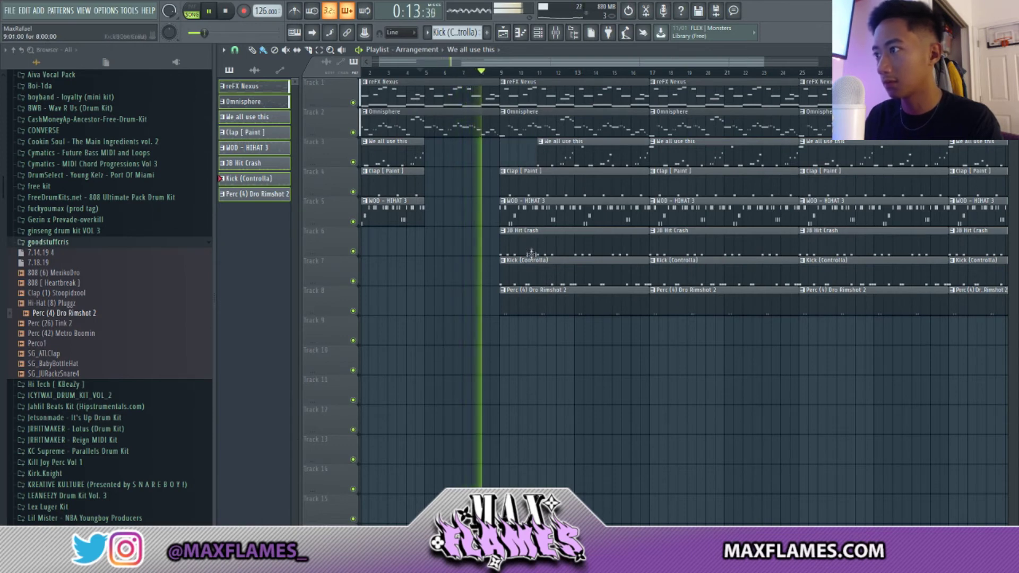
drag(648, 238, 506, 241)
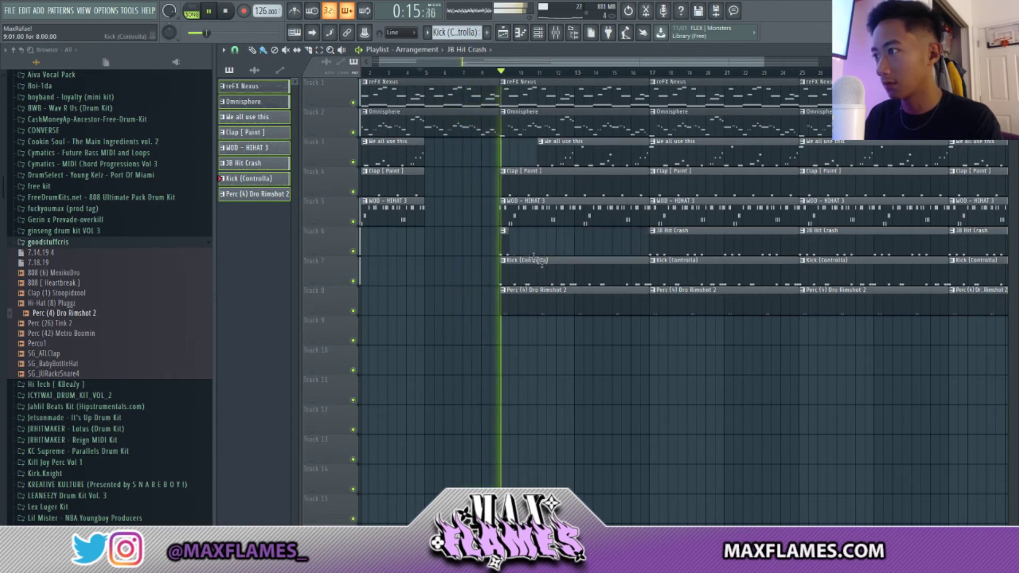
Delete the kick clip from bars 9 to 16 and play back the transition into bar 9.
key(space)
right_click(515, 264)
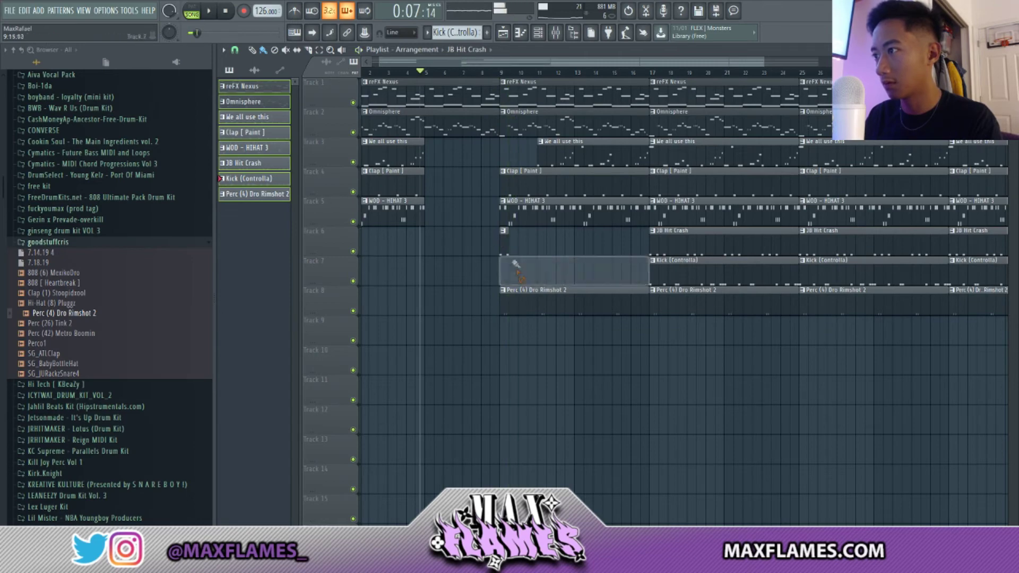
click(476, 75)
scroll(512, 243, up, 3)
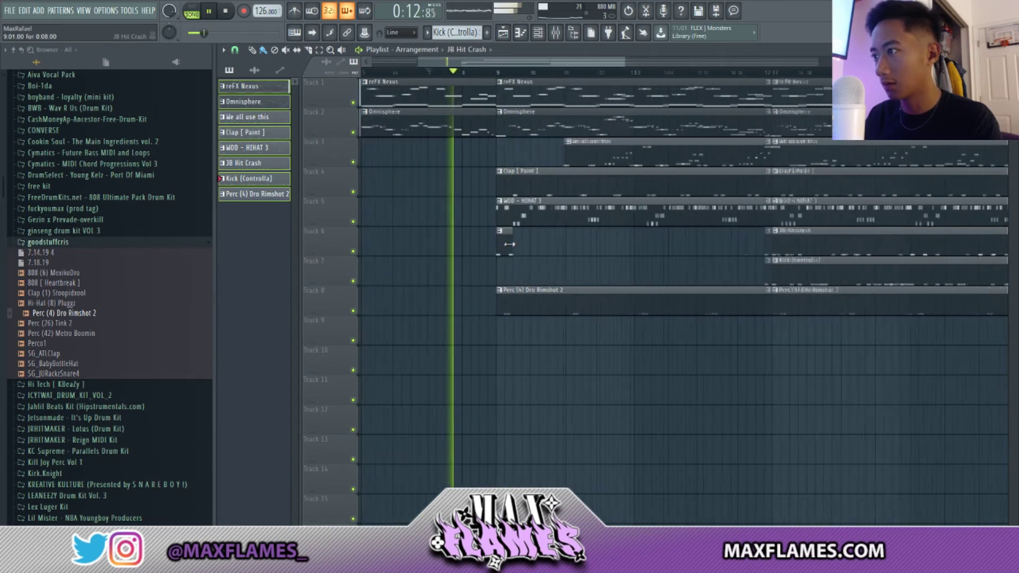
scroll(530, 252, down, 3)
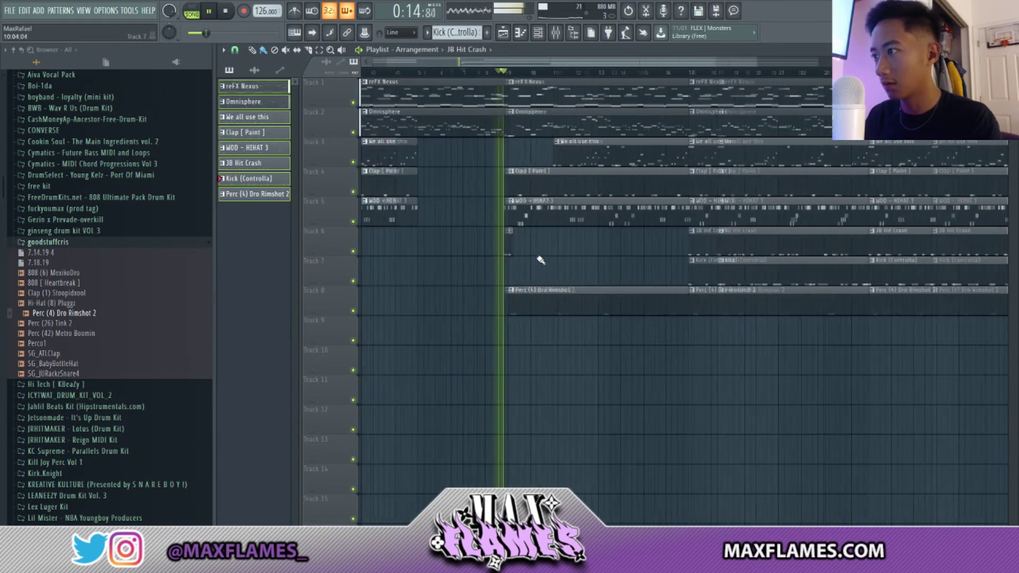
Shorten the bar 9 crash clip to a quarter bar and extend the second 808 clip back to bar 10.
scroll(555, 257, down, 2)
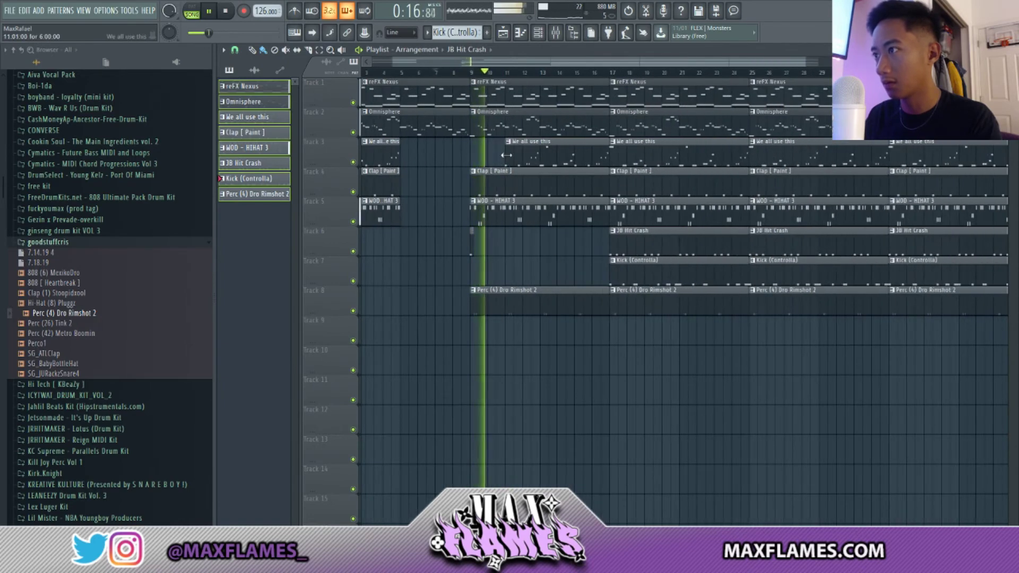
scroll(463, 79, up, 2)
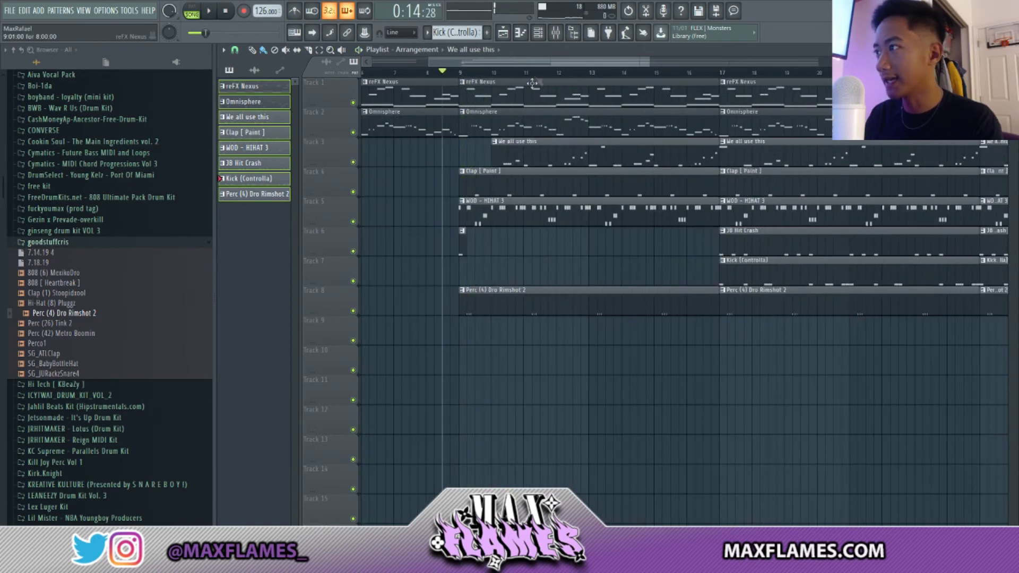
scroll(492, 81, up, 2)
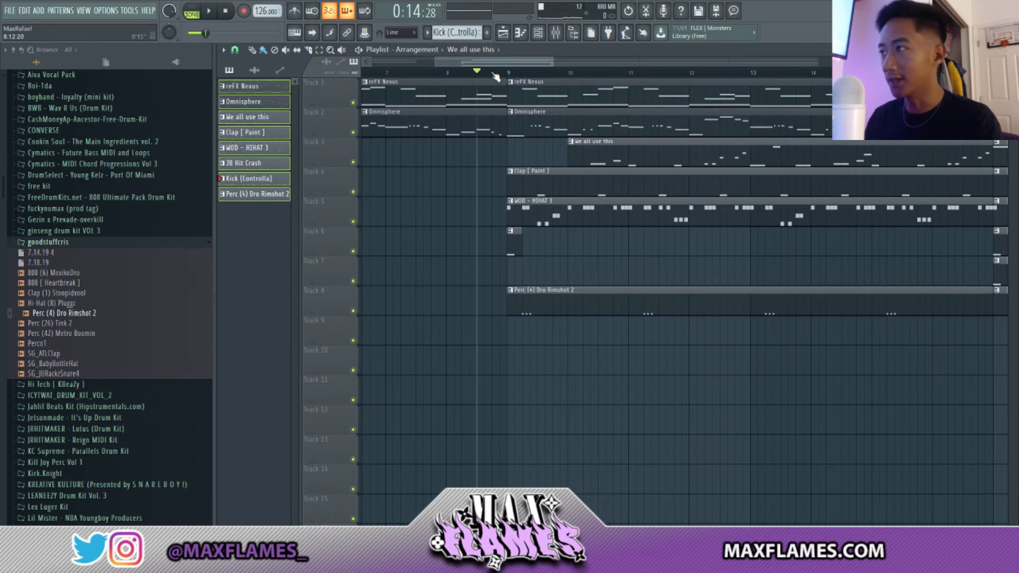
key(space)
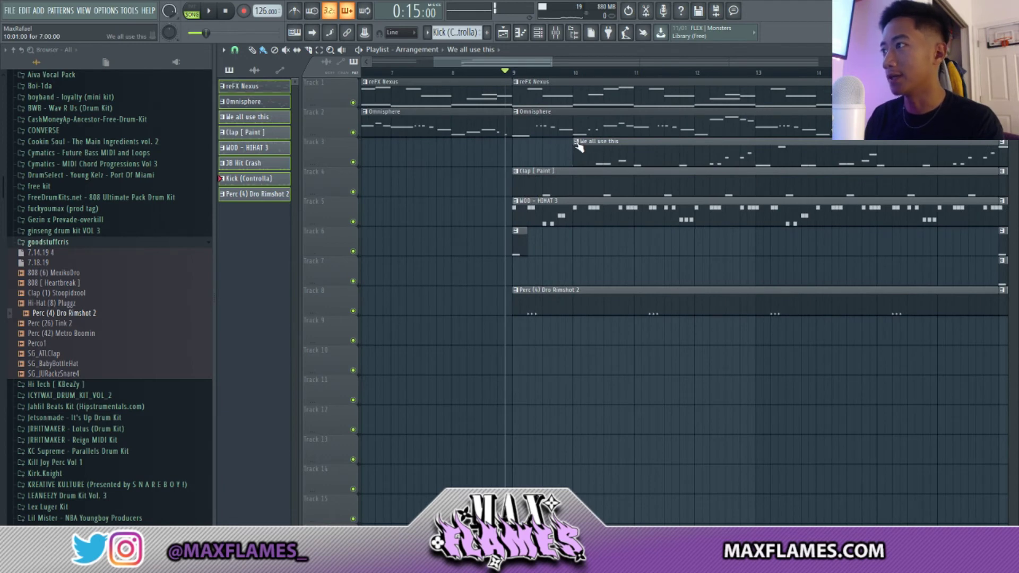
Make the 808 clip at bar 10 a unique pattern and audition its notes in different octaves in the piano roll.
scroll(580, 151, up, 2)
key(space)
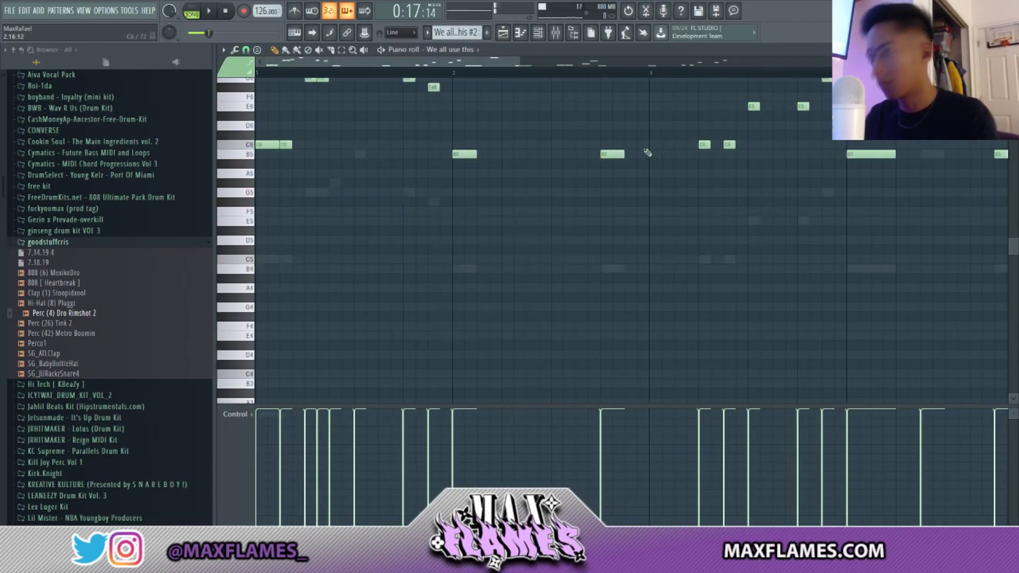
key(ctrl+Up)
scroll(372, 225, up, 3)
scroll(344, 210, up, 3)
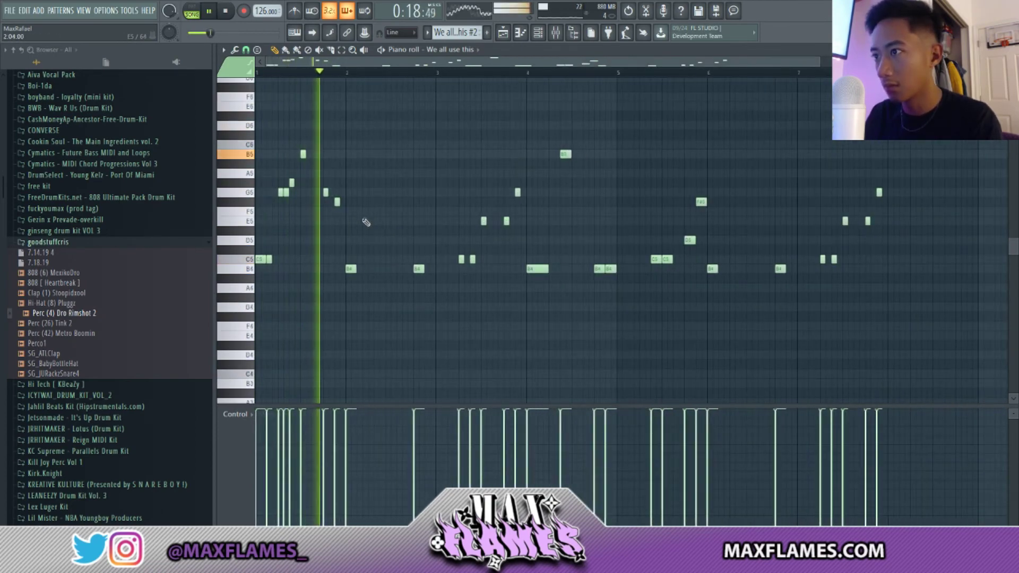
scroll(319, 196, up, 3)
Transpose the unique 808 pattern's notes up an octave and play them back.
key(space)
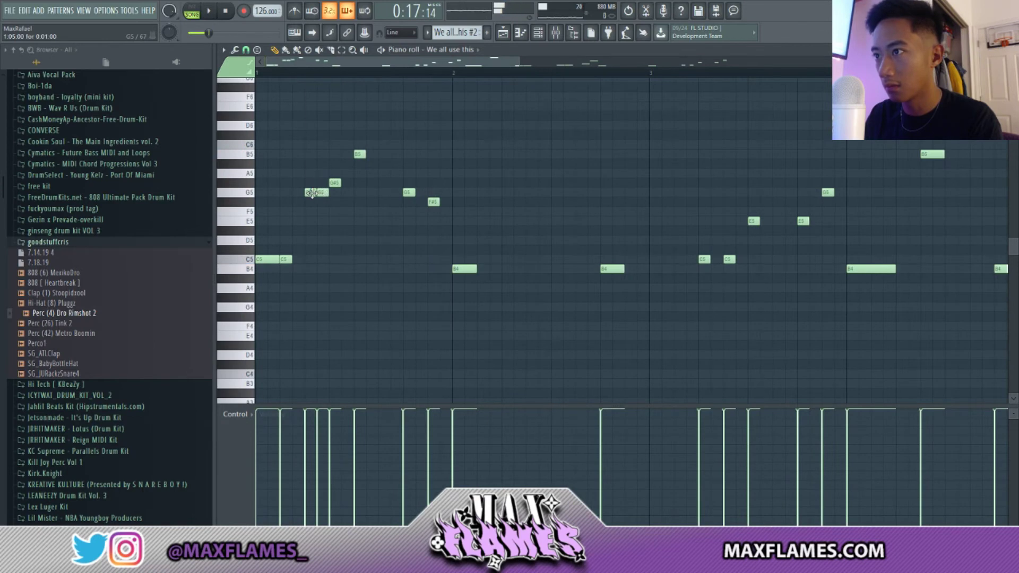
double_click(312, 193)
click(577, 208)
key(ctrl+Up)
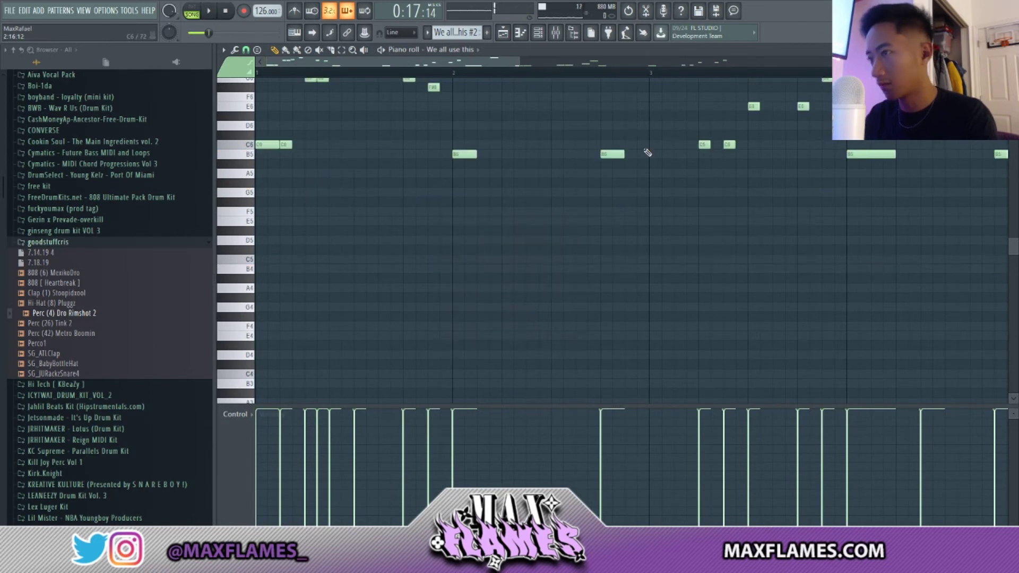
key(space)
scroll(348, 201, up, 3)
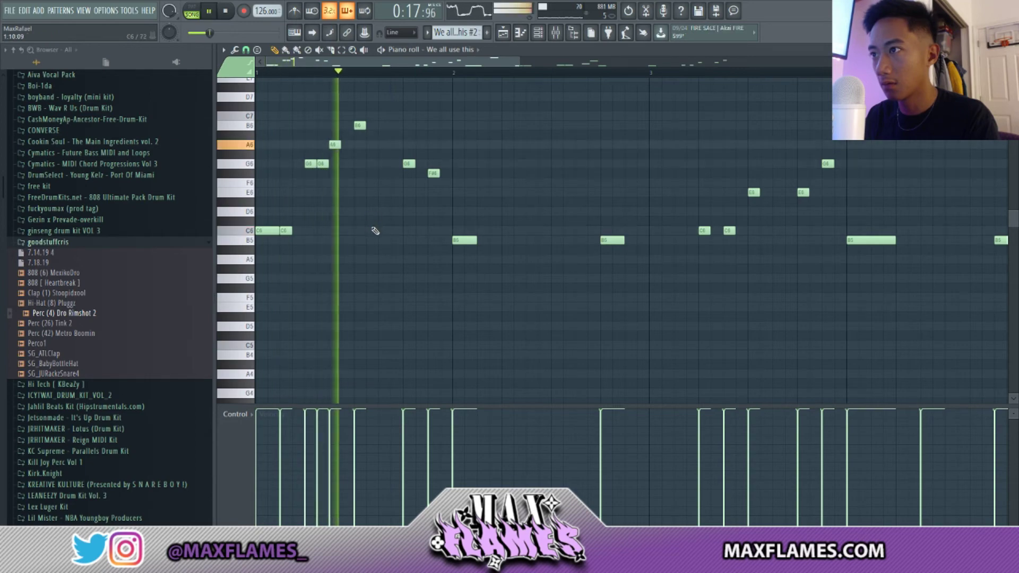
Move the 808 notes back down an octave to start on C5, with the fifth note on G5.
scroll(288, 203, down, 3)
scroll(277, 200, up, 3)
scroll(287, 200, down, 4)
key(space)
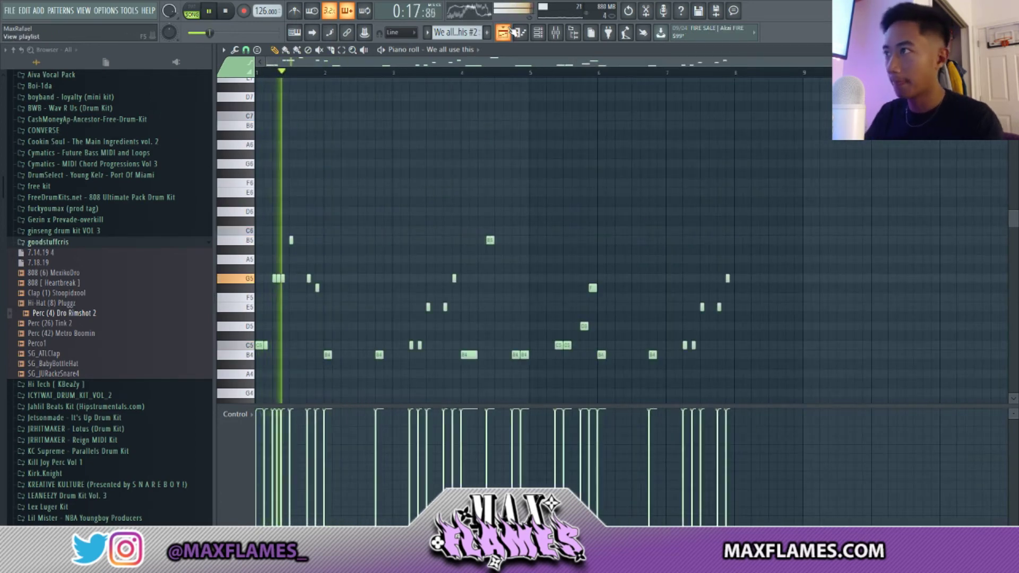
Return to the playlist, trim the second hi-hat clip and the first rimshot clip to start at bar 11, and play the section.
key(F5)
key(space)
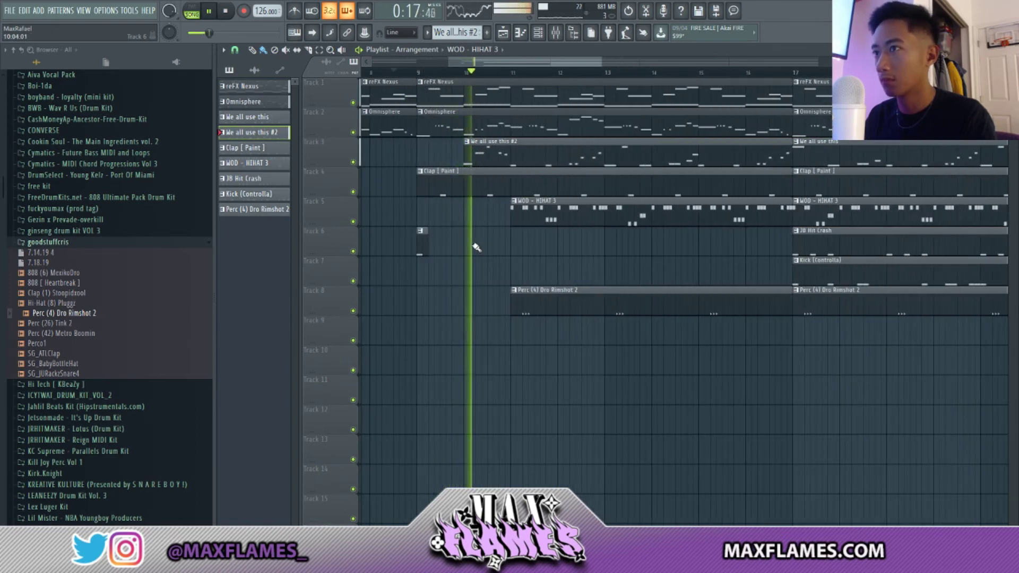
scroll(558, 258, down, 5)
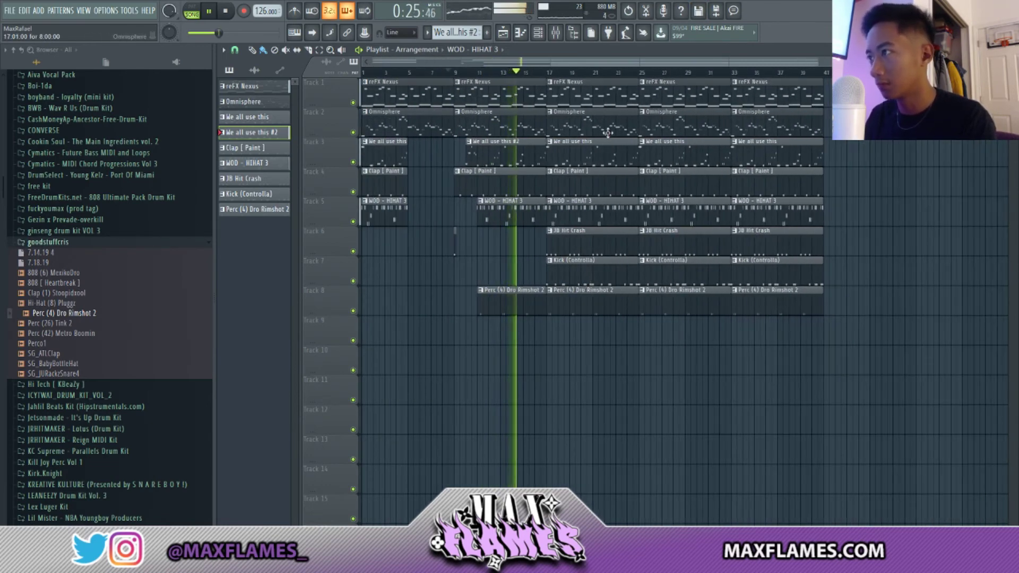
Thin out bars 25 to 32 by removing kick and rimshot and trimming the crash, with the 808 and Omnisphere clips made unique.
scroll(576, 242, up, 2)
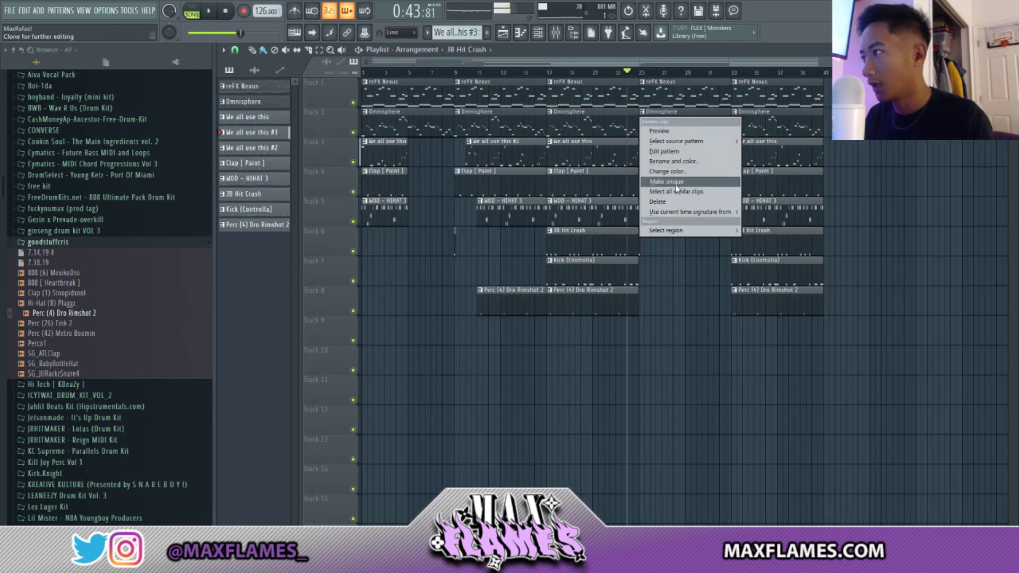
click(670, 181)
scroll(670, 125, up, 3)
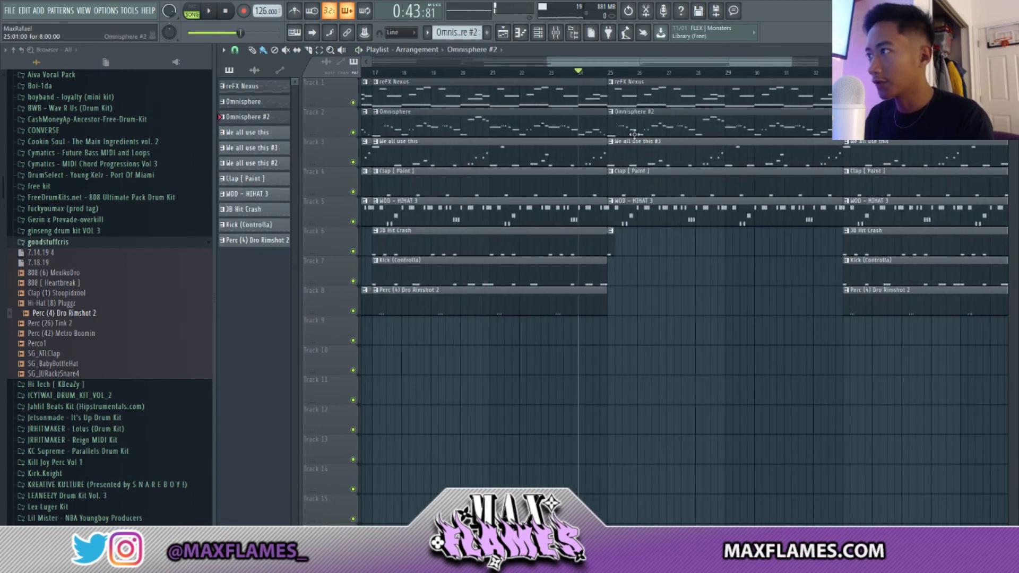
Transpose the unique Omnisphere pattern's notes down an octave and play the result from the playlist.
double_click(643, 117)
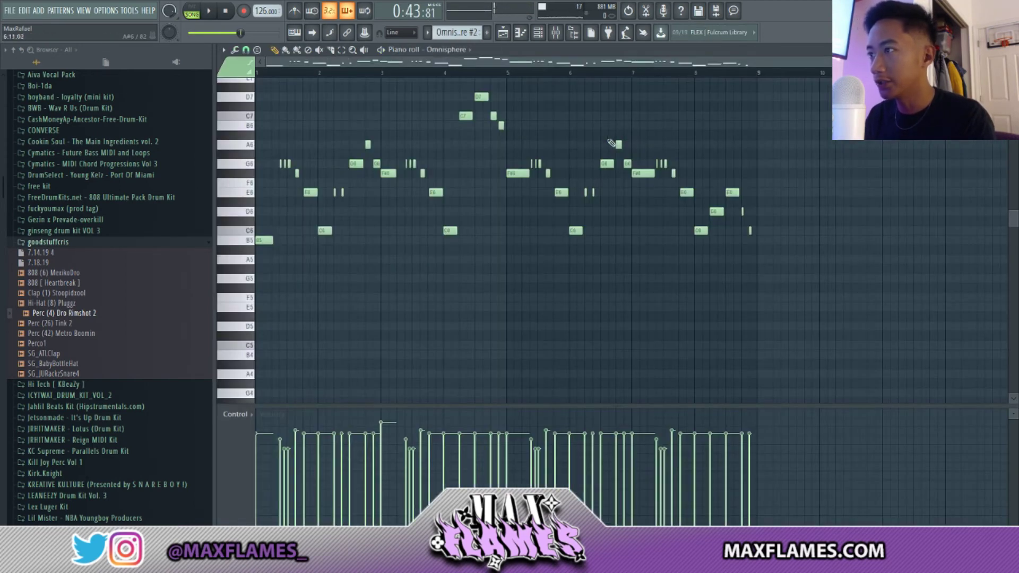
key(ctrl+Down)
click(503, 32)
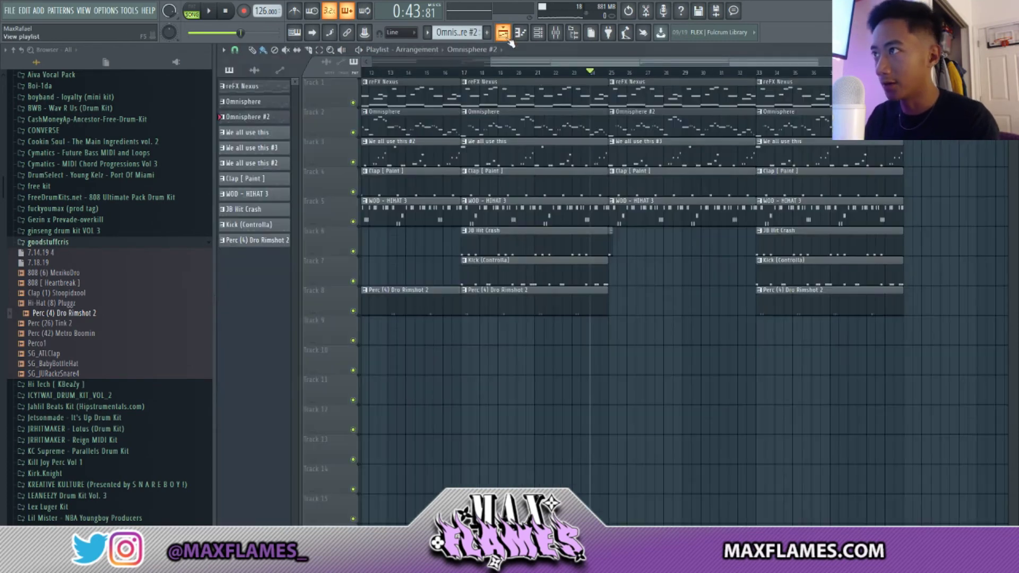
key(space)
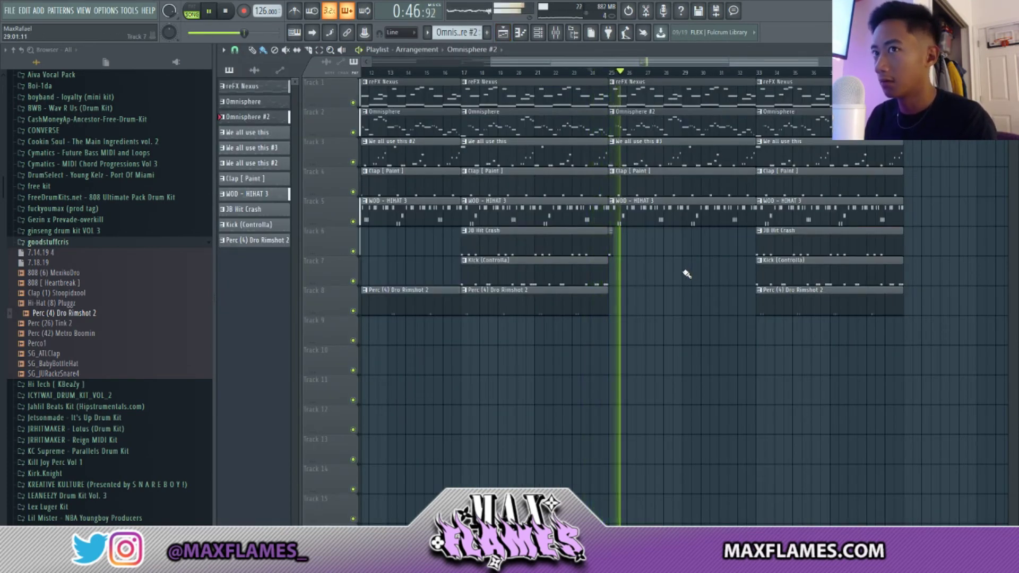
Delete the Omnisphere clip at bar 33 and duplicate the remaining clips of bars 33 to 40 to bar 41.
scroll(683, 268, down, 2)
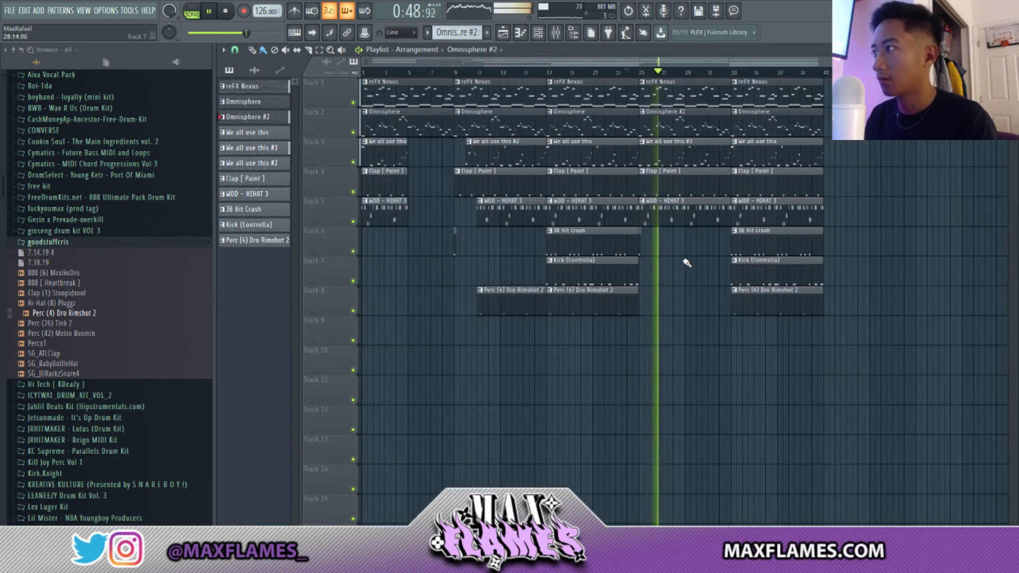
scroll(739, 189, up, 2)
scroll(739, 189, down, 2)
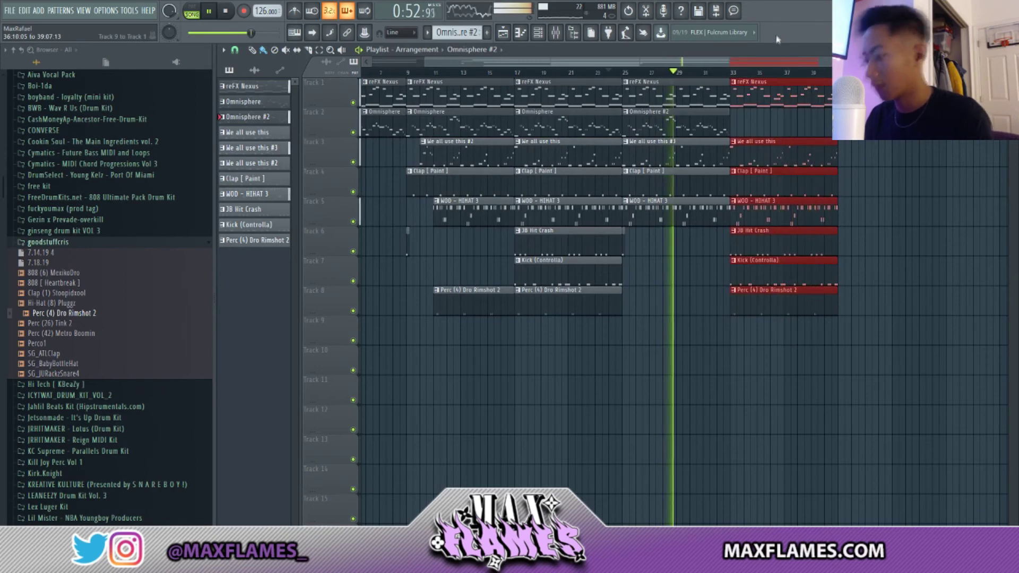
scroll(767, 337, down, 2)
scroll(743, 346, up, 1)
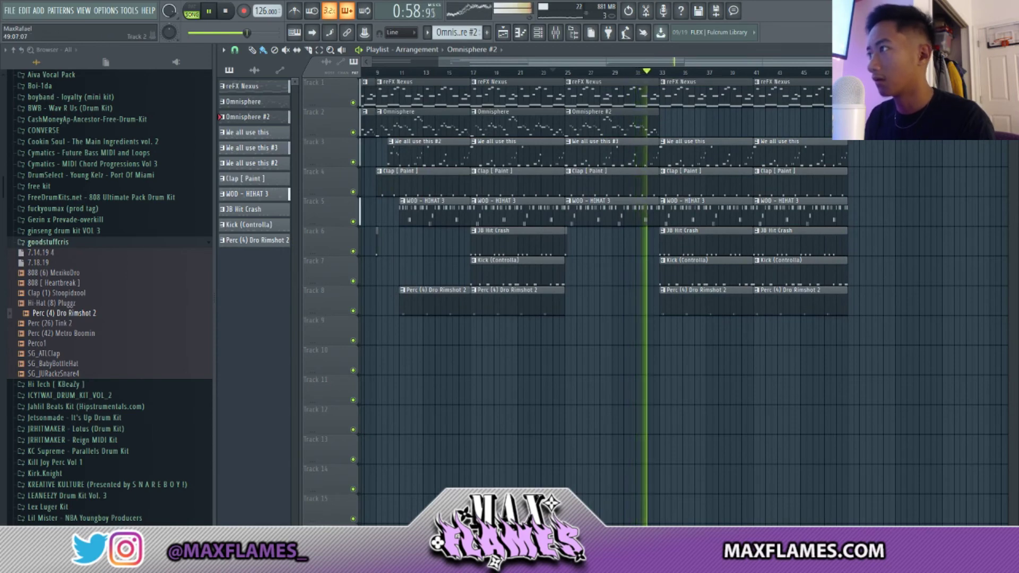
scroll(705, 217, up, 2)
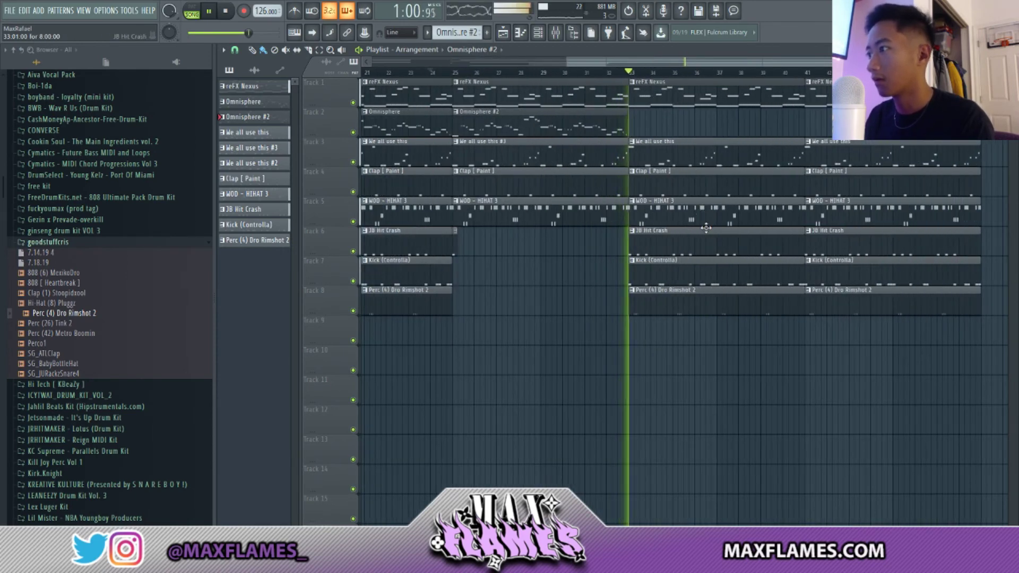
Place an Omnisphere clip on track 2 at bar 41 and play the arrangement from just before it.
scroll(684, 212, down, 2)
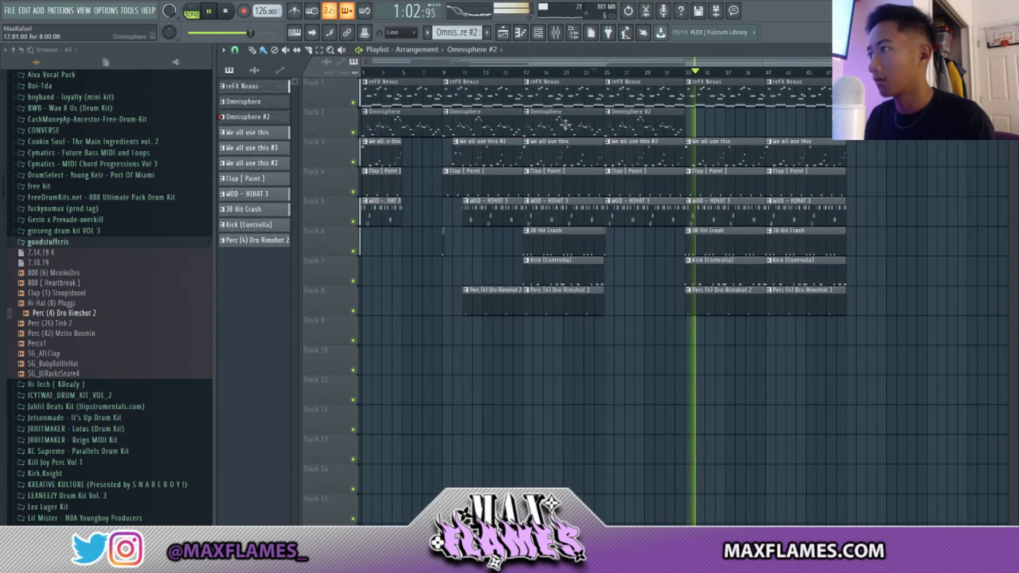
scroll(887, 196, up, 2)
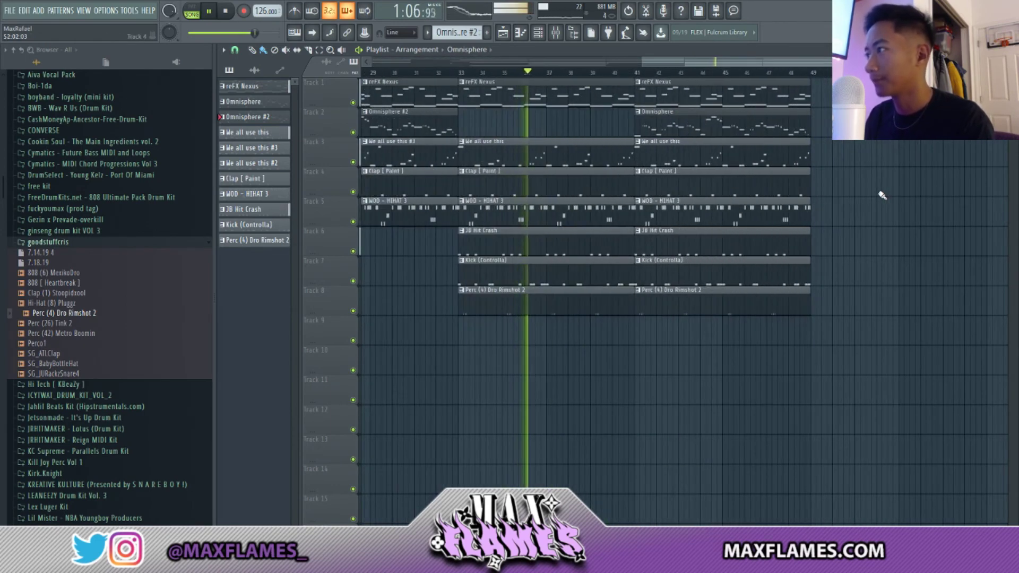
scroll(881, 195, down, 1)
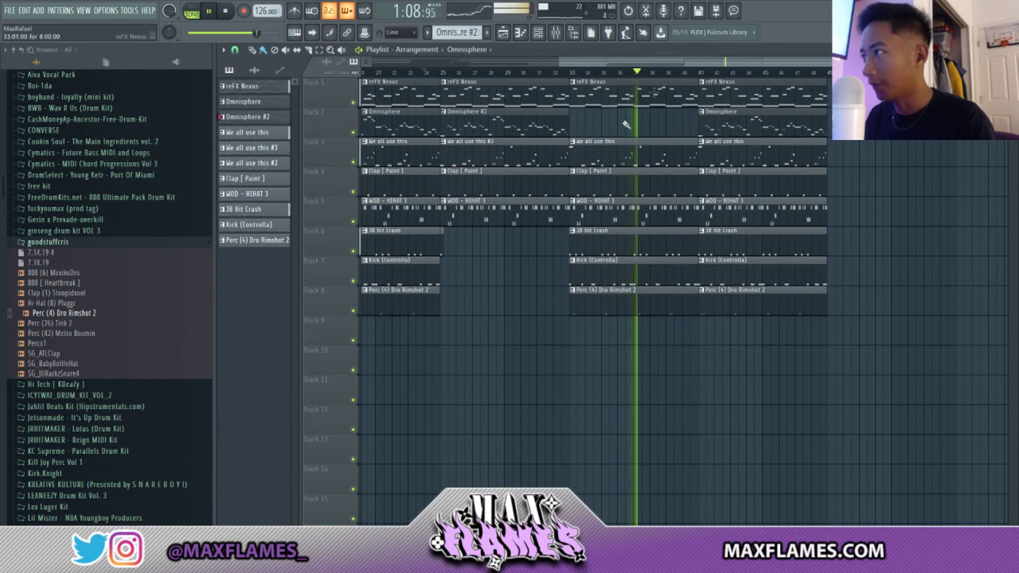
click(691, 72)
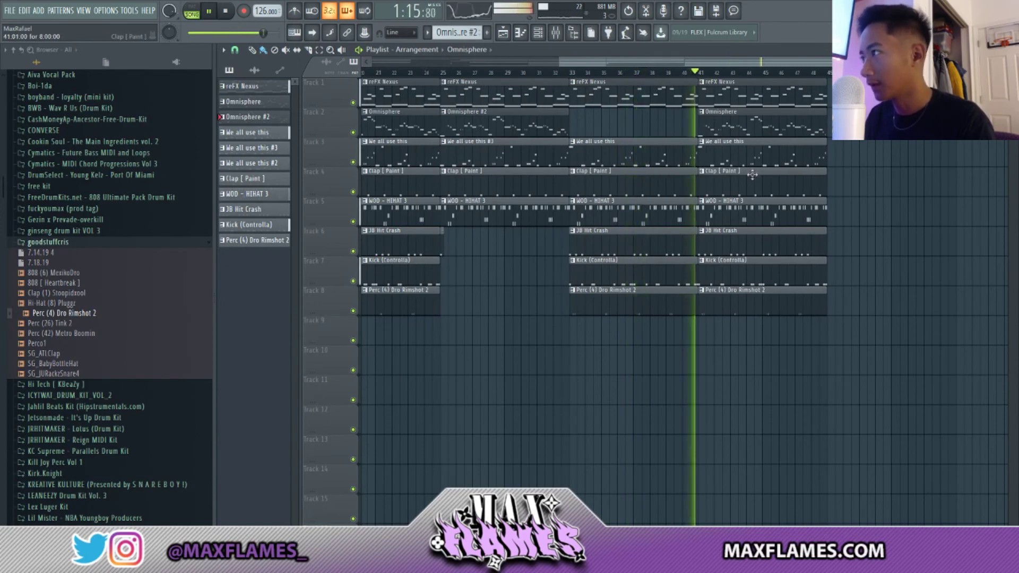
Delete the crash and hi-hat clips from bars 41 to 48 and replay the section.
right_click(764, 241)
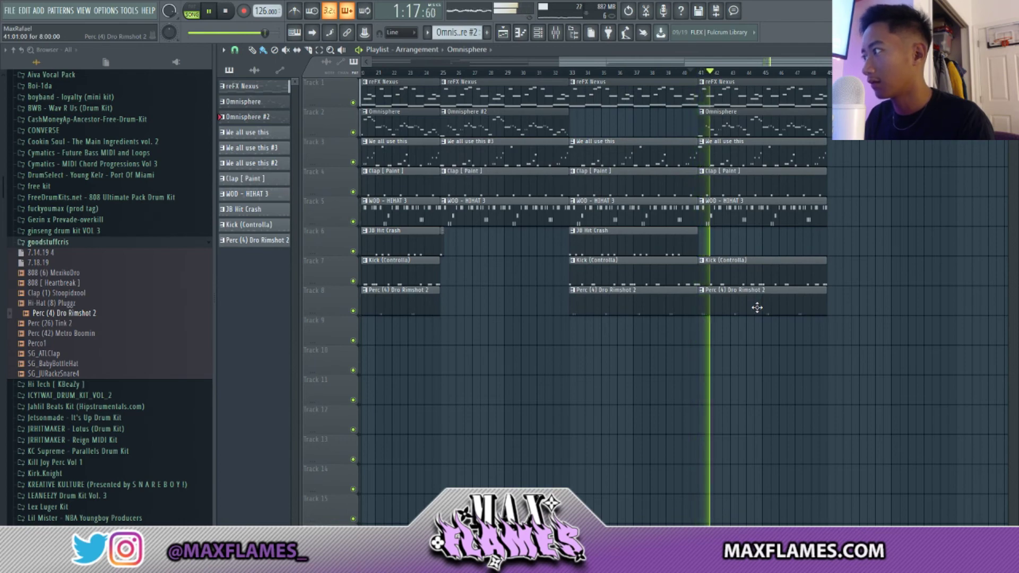
scroll(757, 305, down, 2)
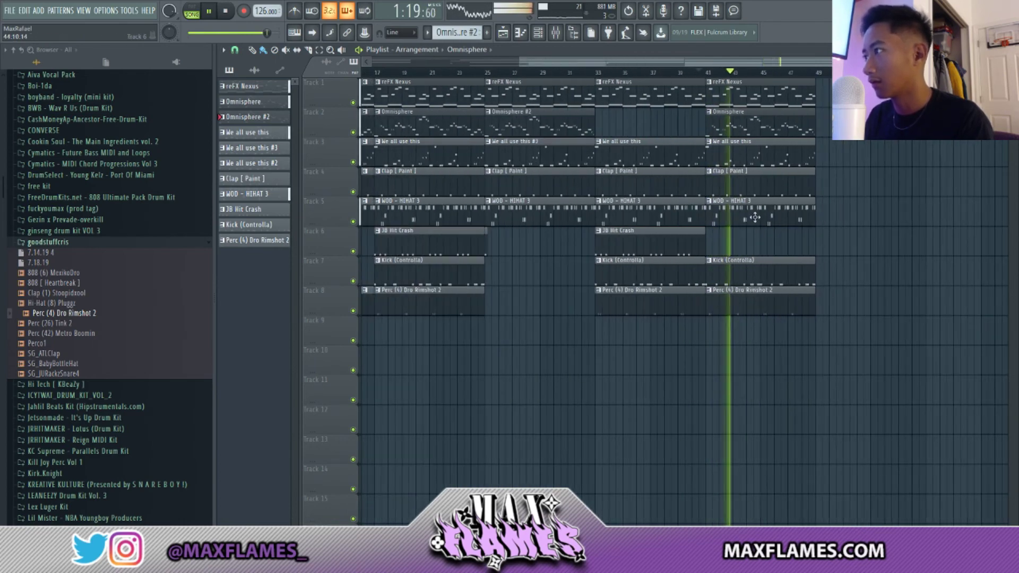
scroll(759, 223, down, 2)
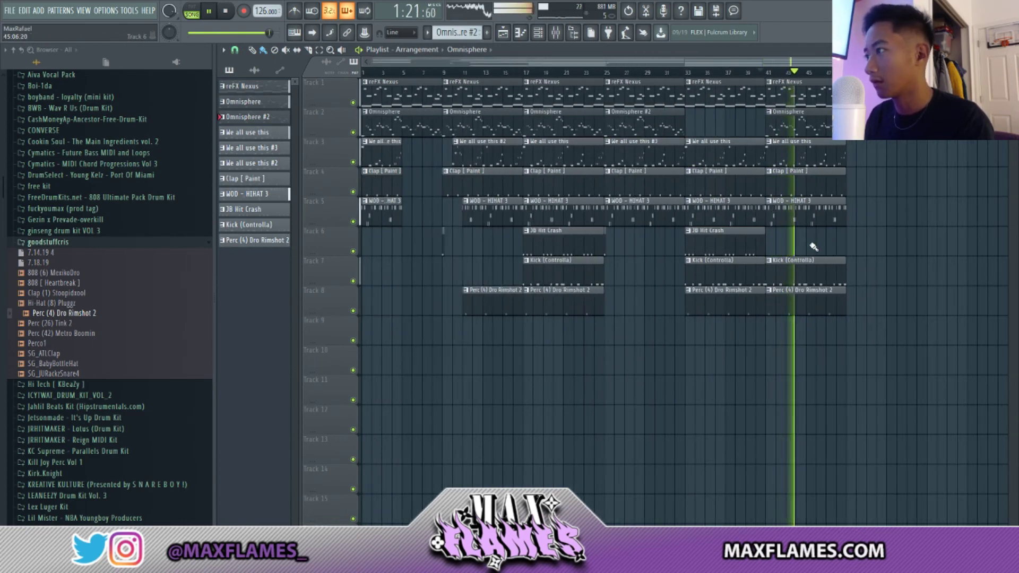
scroll(809, 242, up, 3)
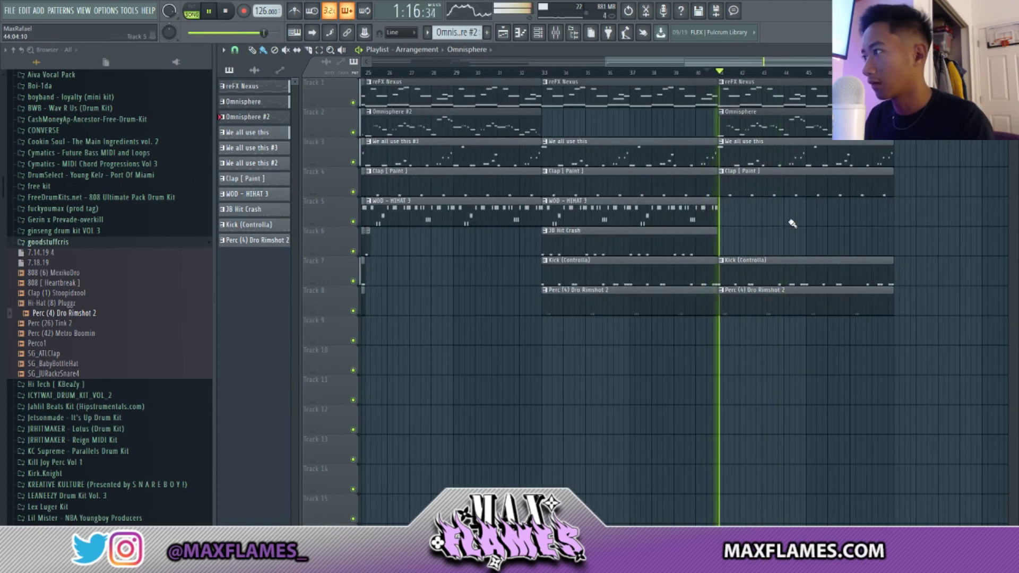
scroll(792, 223, down, 2)
scroll(818, 237, down, 2)
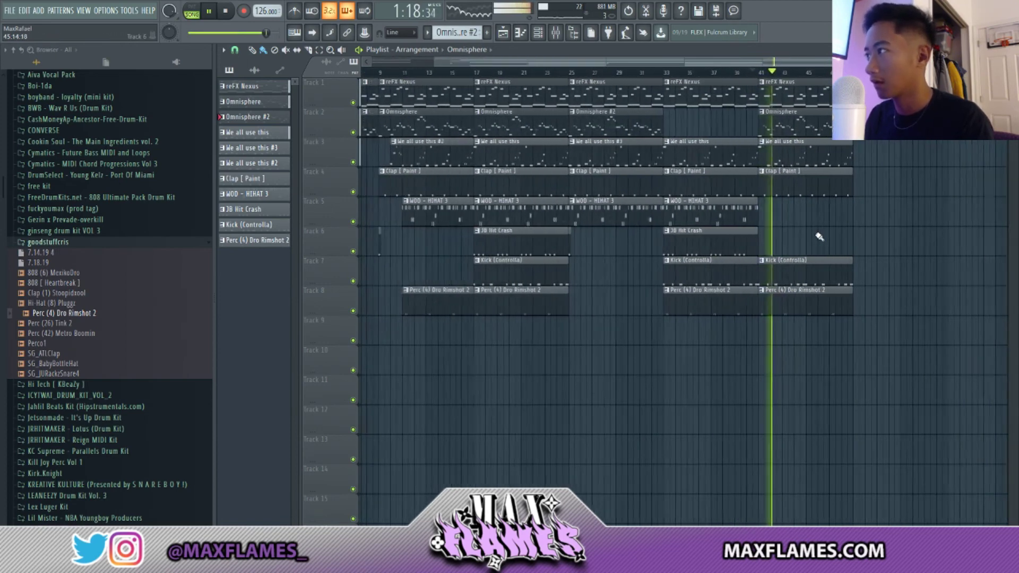
key(space)
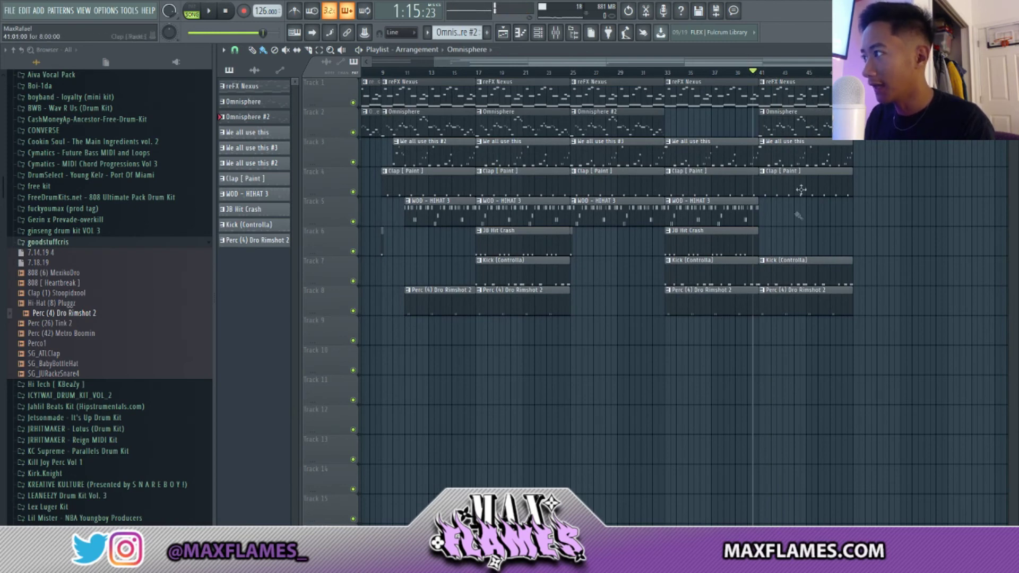
key(space)
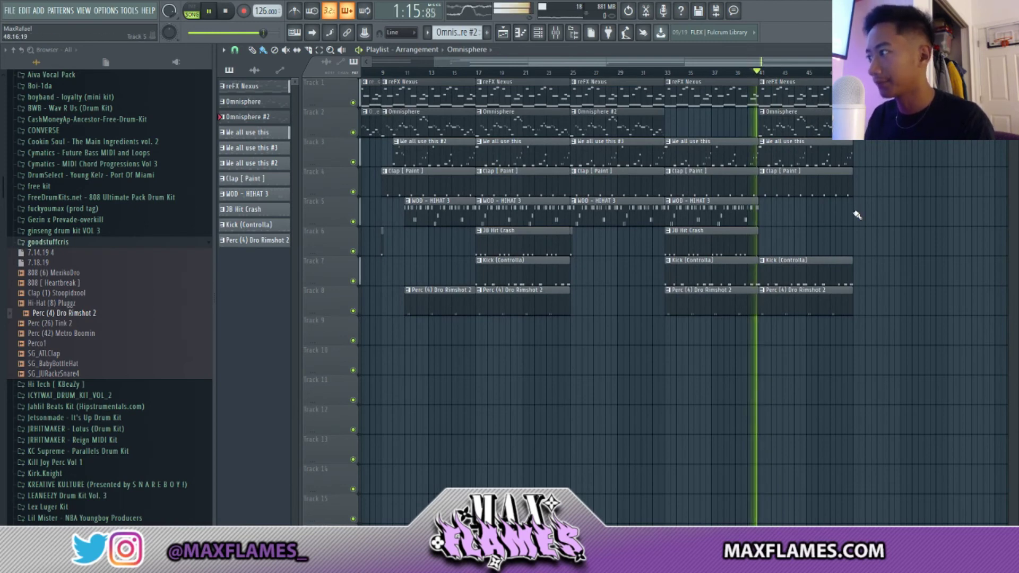
Extend the arrangement by filling bars 49 to 64 with copied clips and duplicating bars 9 to 48 to bar 65.
scroll(860, 257, down, 1)
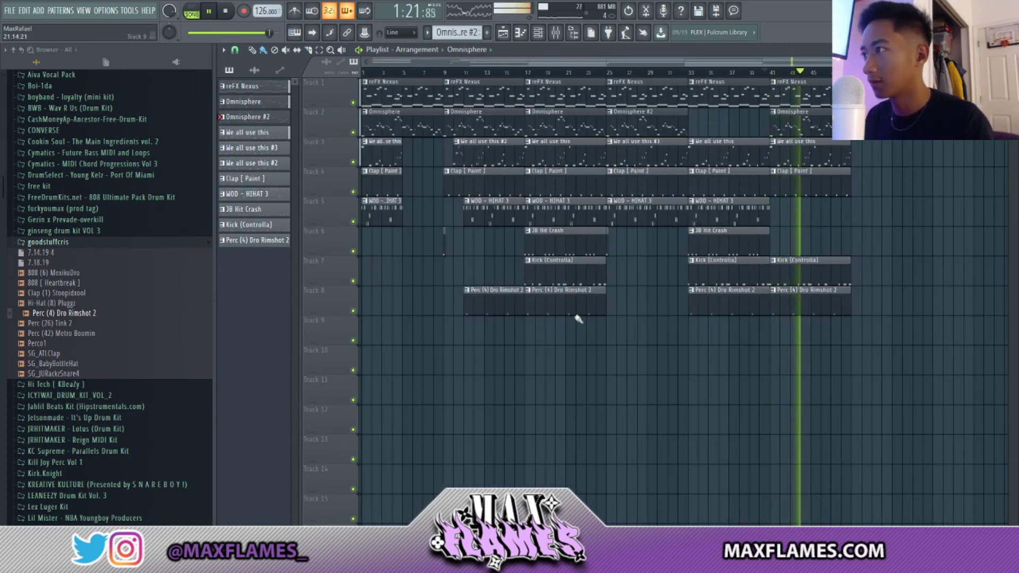
drag(588, 339, 911, 94)
ctrl+click(978, 154)
drag(929, 347, 906, 94)
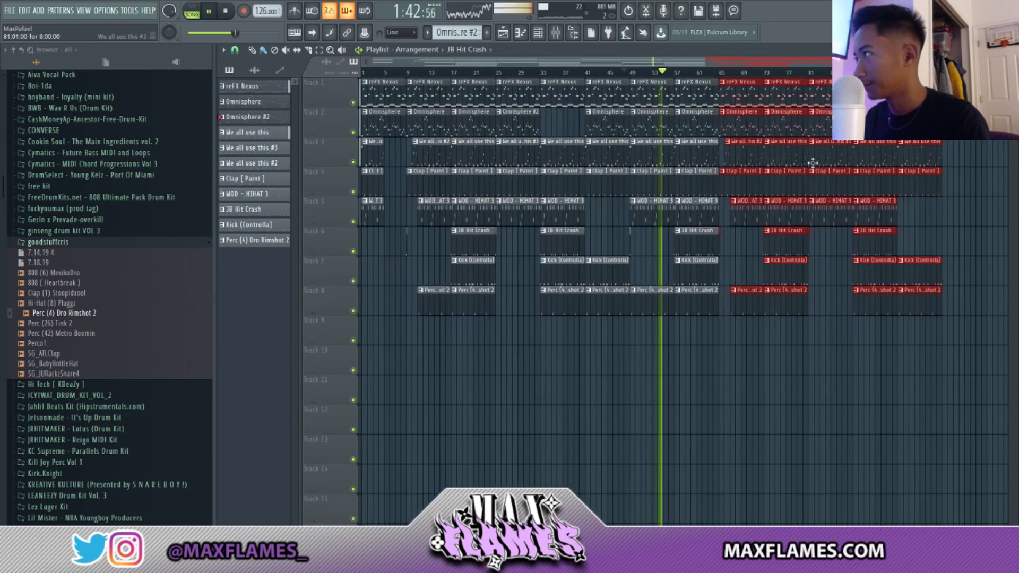
click(812, 163)
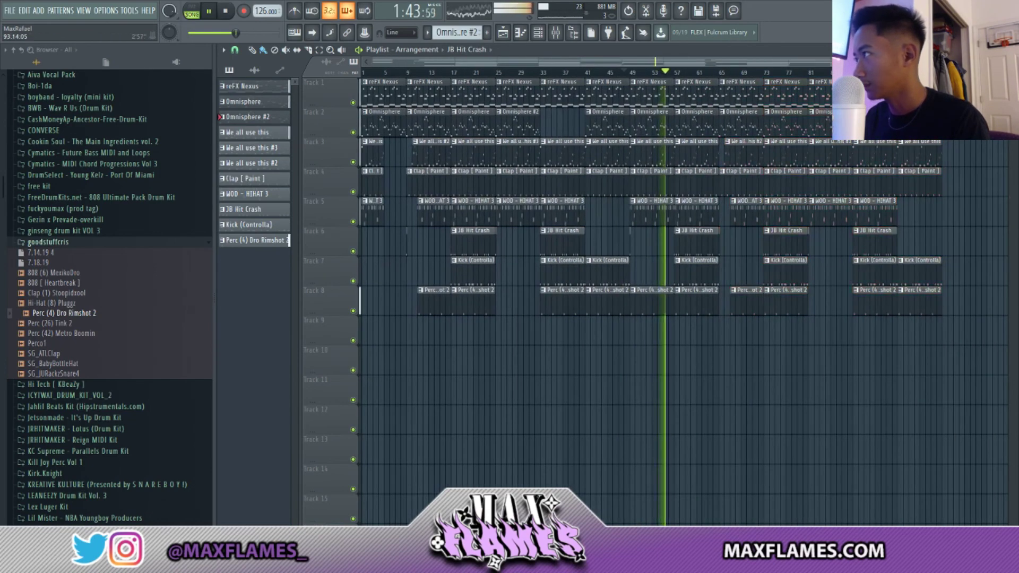
Stop playback, create an automation clip for the master volume, and copy the value of its end point.
key(space)
right_click(169, 10)
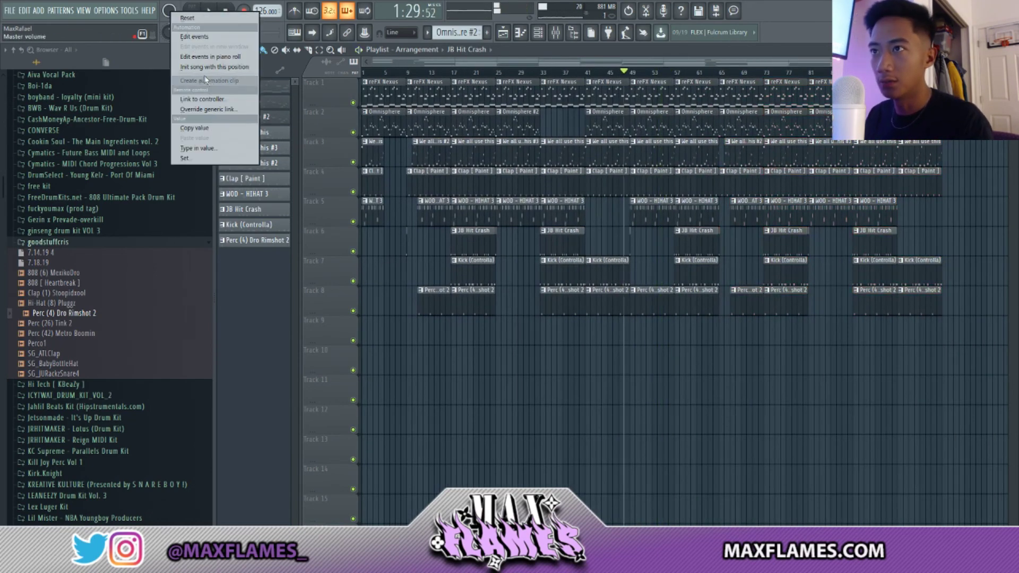
click(212, 80)
right_click(941, 330)
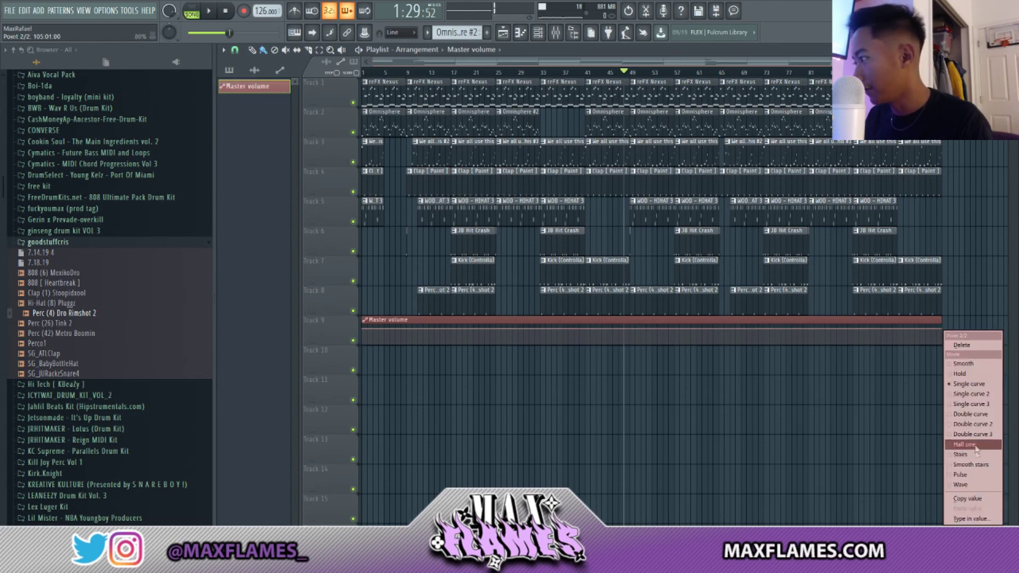
click(975, 499)
Add a master volume point at bar 97 with the copied value and lower the end point to fade out the song.
scroll(900, 336, up, 2)
right_click(897, 329)
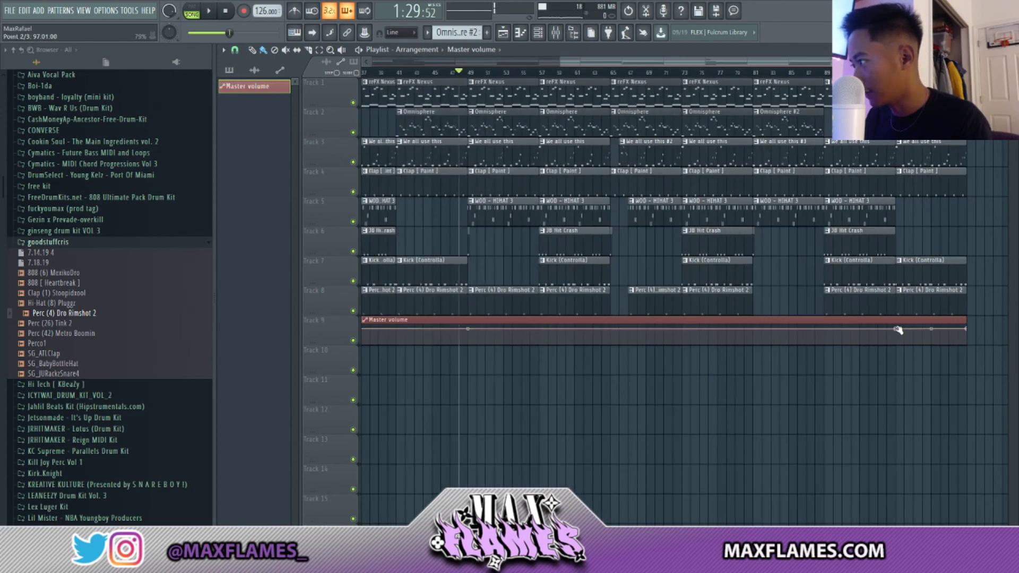
right_click(897, 329)
click(931, 509)
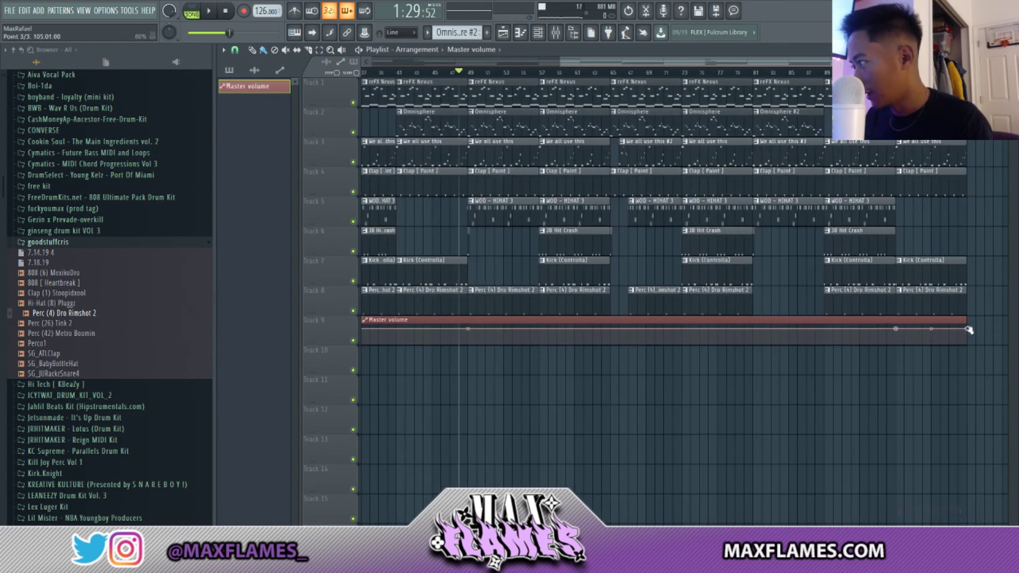
scroll(945, 366, down, 2)
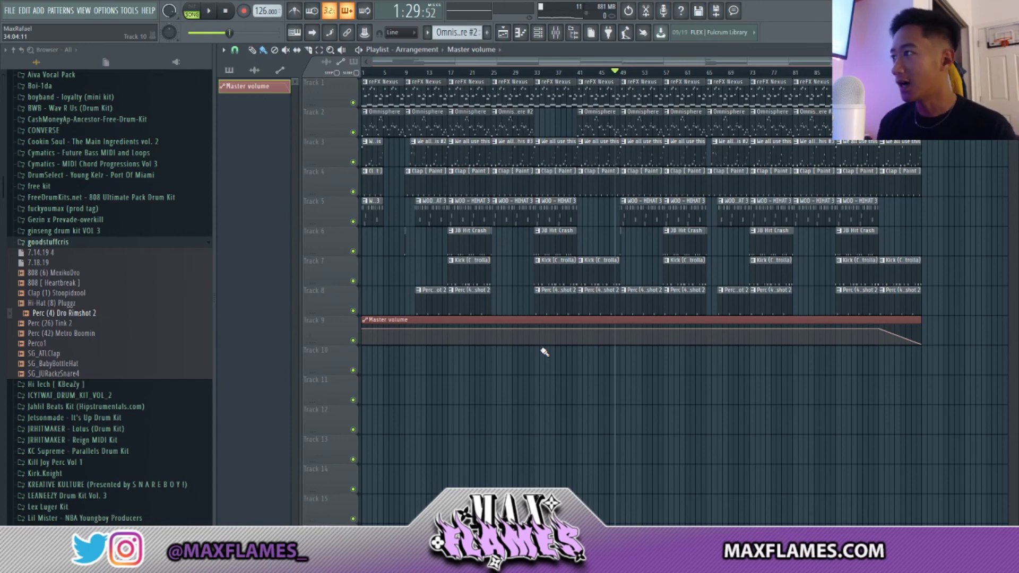
Look over the full arrangement and return the song position to the beginning.
scroll(670, 150, up, 5)
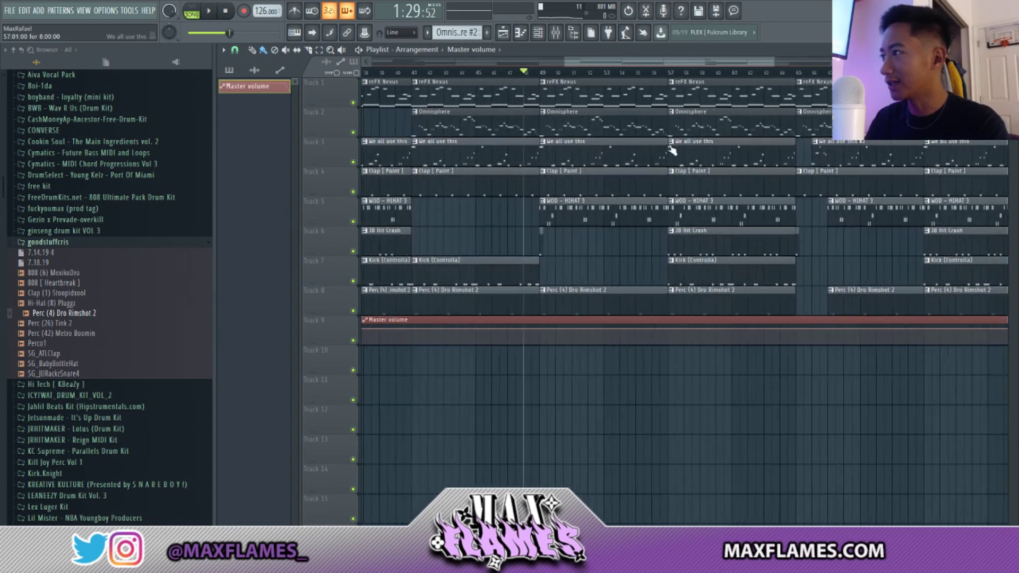
scroll(663, 142, down, 5)
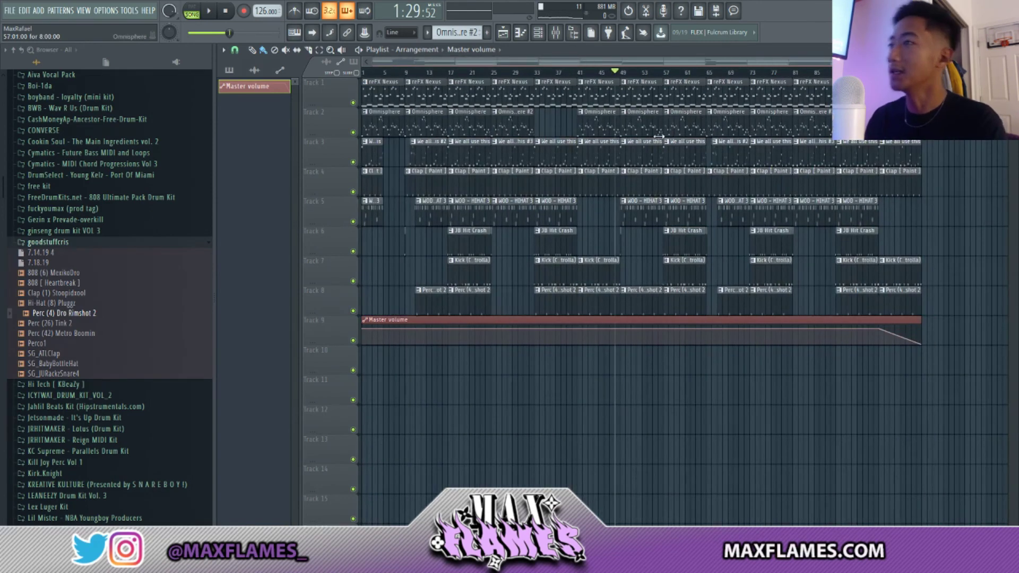
drag(452, 72, 335, 68)
scroll(365, 185, up, 5)
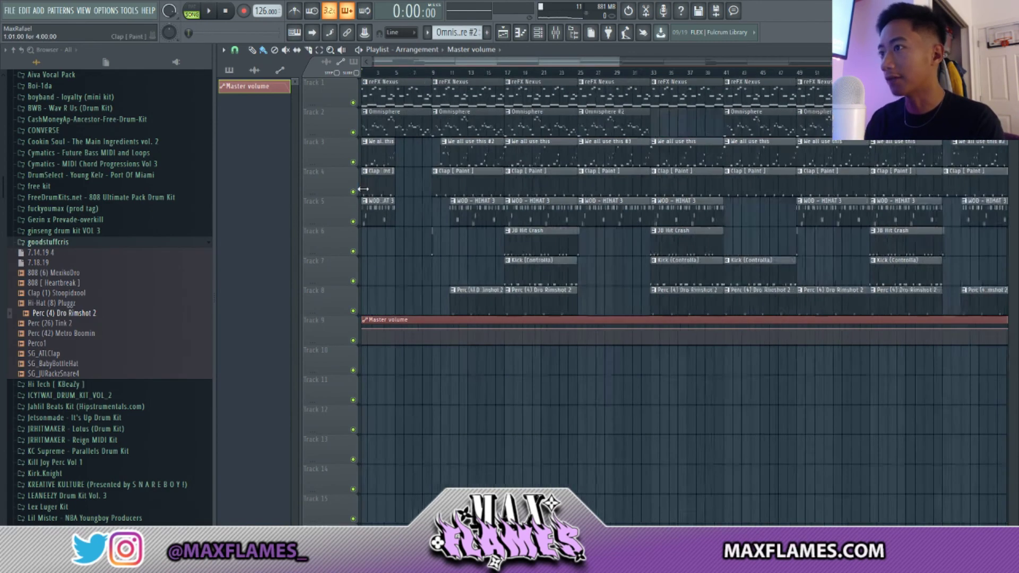
scroll(389, 186, down, 4)
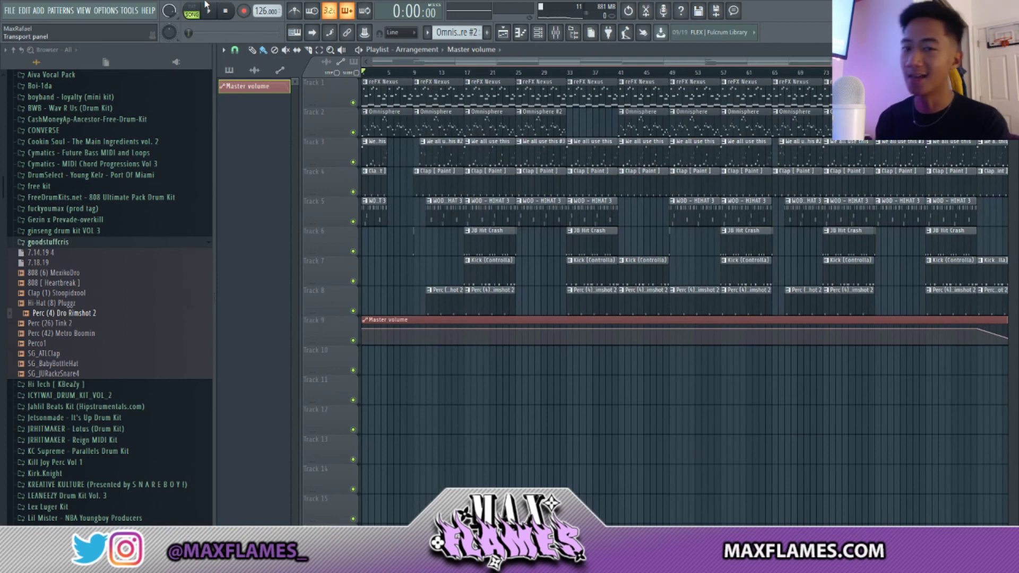